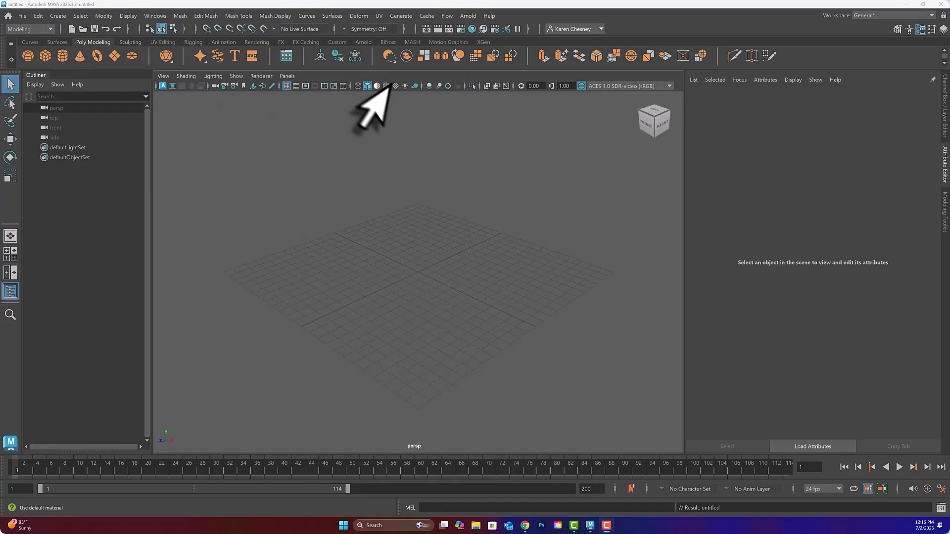
# Set the current project to the Youtube_practice folder
pyautogui.click(22, 16)
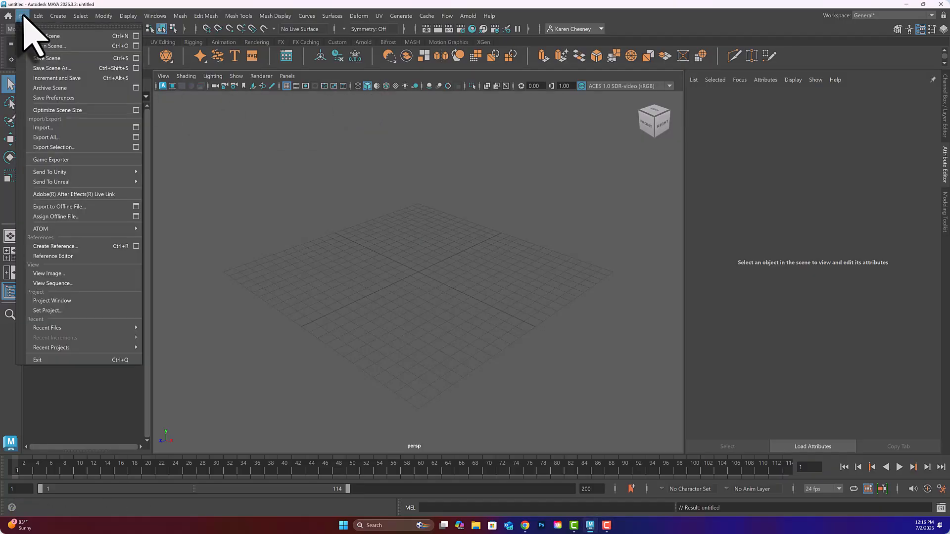
pyautogui.click(47, 310)
pyautogui.click(275, 256)
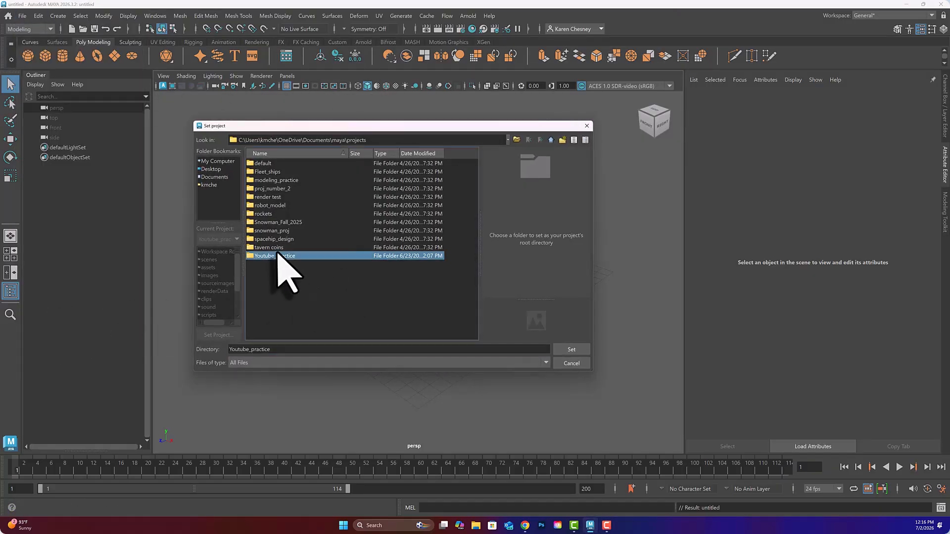
pyautogui.click(571, 349)
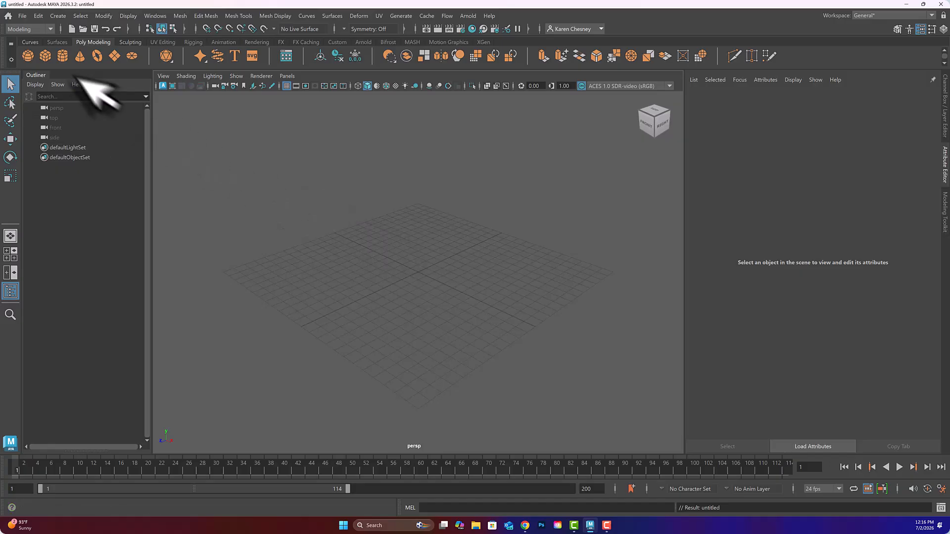
# Create a polygon cube and scale it uniformly to about 14
pyautogui.click(45, 56)
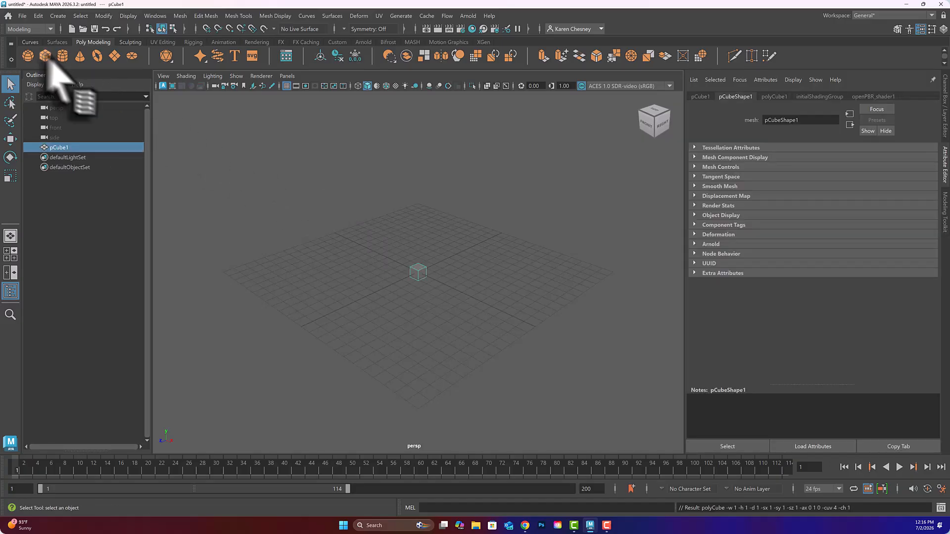
pyautogui.press('r')
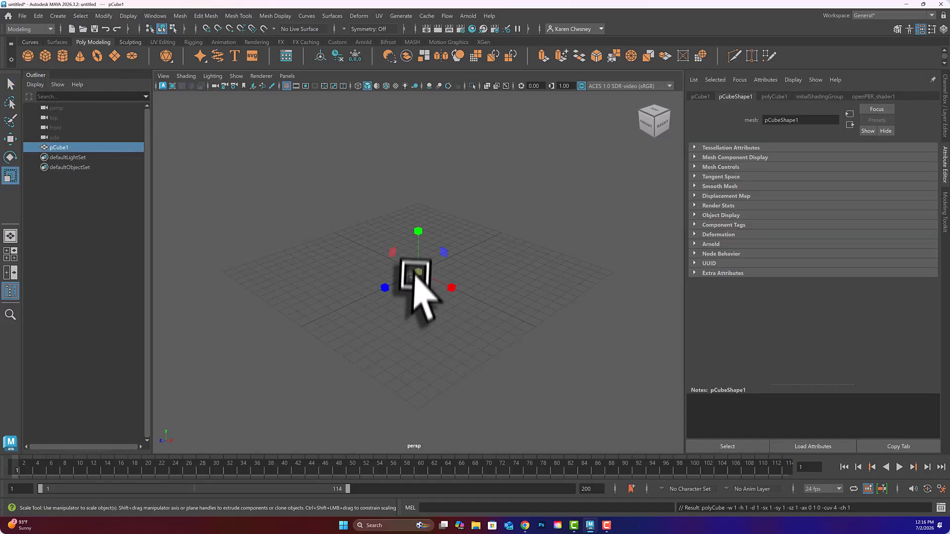
pyautogui.moveTo(418, 273); pyautogui.dragTo(591, 193)
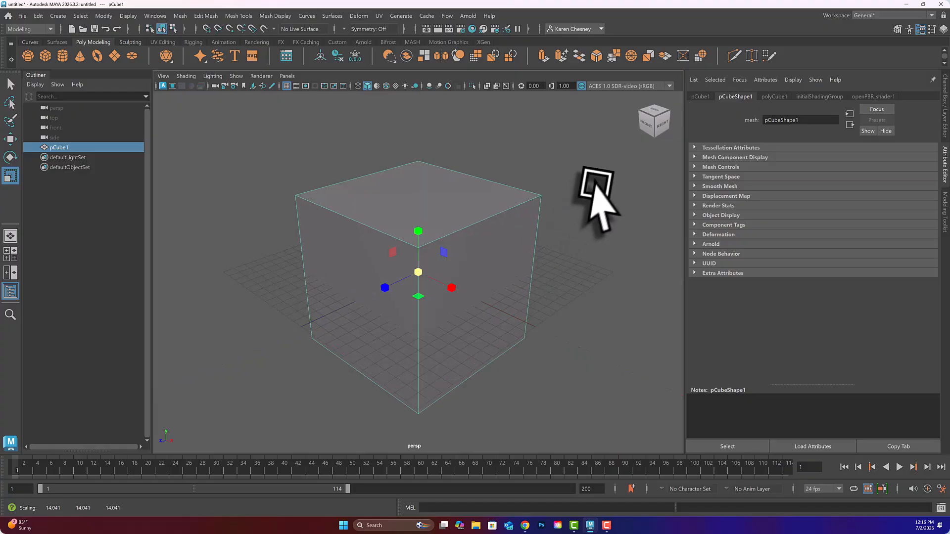
pyautogui.click(589, 197)
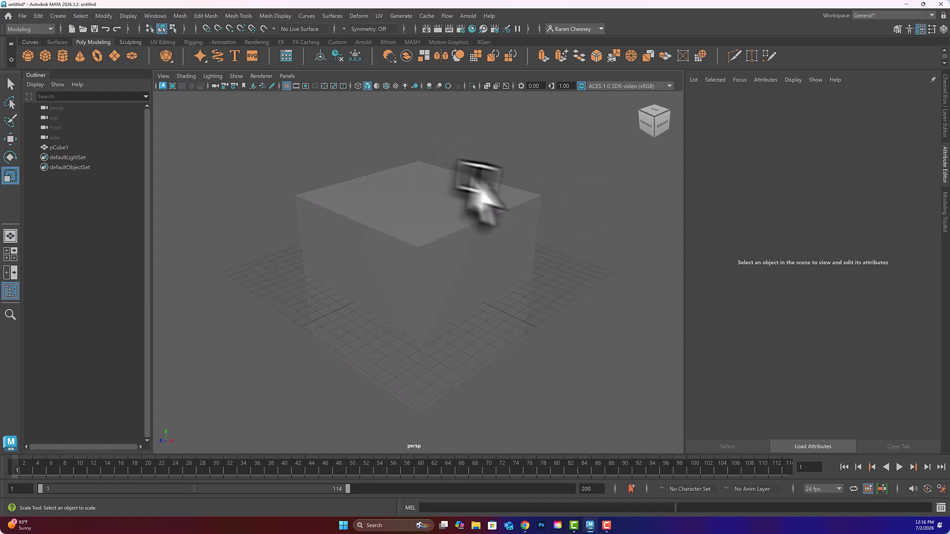
# Try a bevel on the cube's front-right top edge using the Modeling Toolkit, and undo the bevel
pyautogui.click(436, 237)
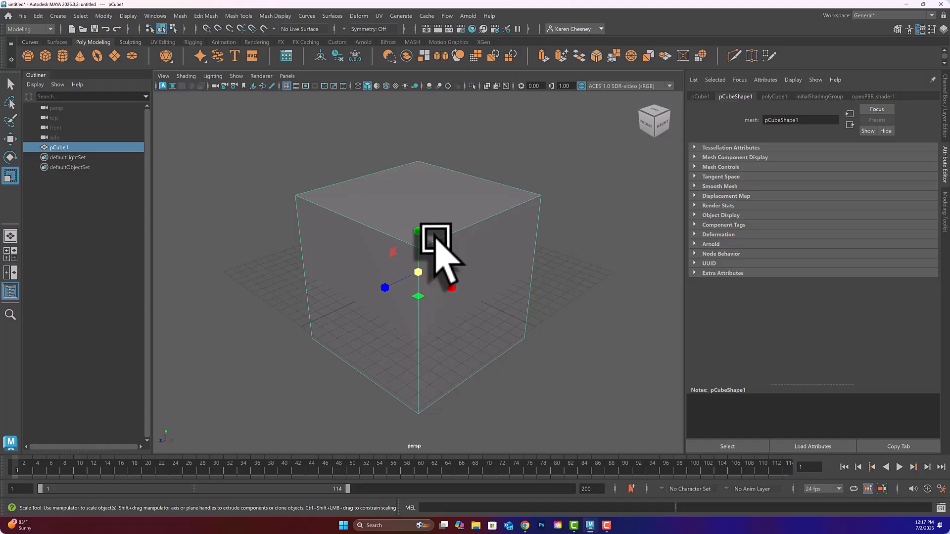
pyautogui.rightClick(469, 230)
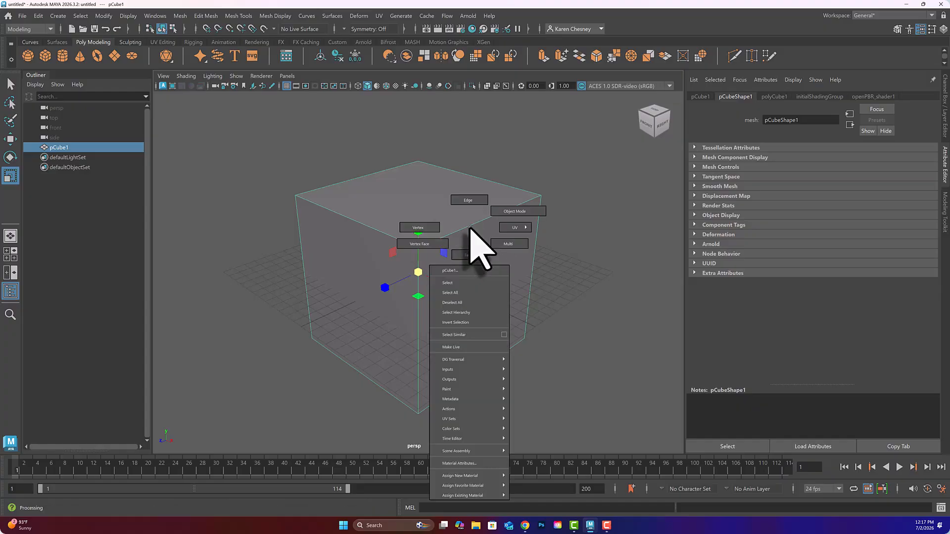
pyautogui.click(468, 200)
pyautogui.click(475, 218)
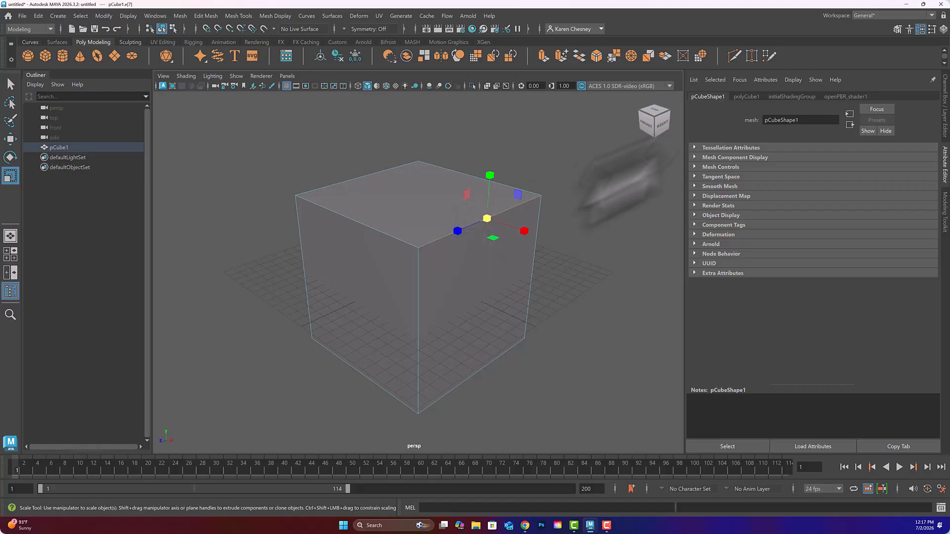
pyautogui.click(945, 206)
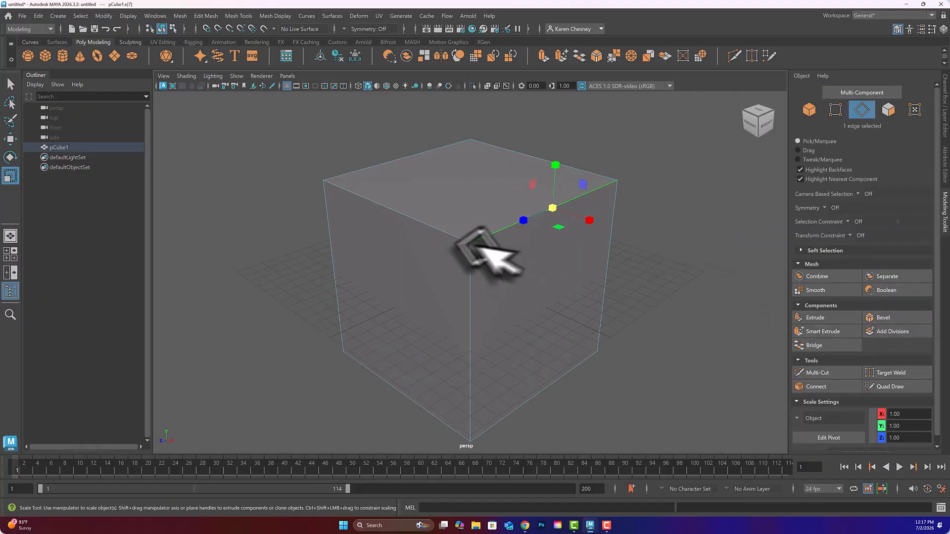
pyautogui.click(878, 318)
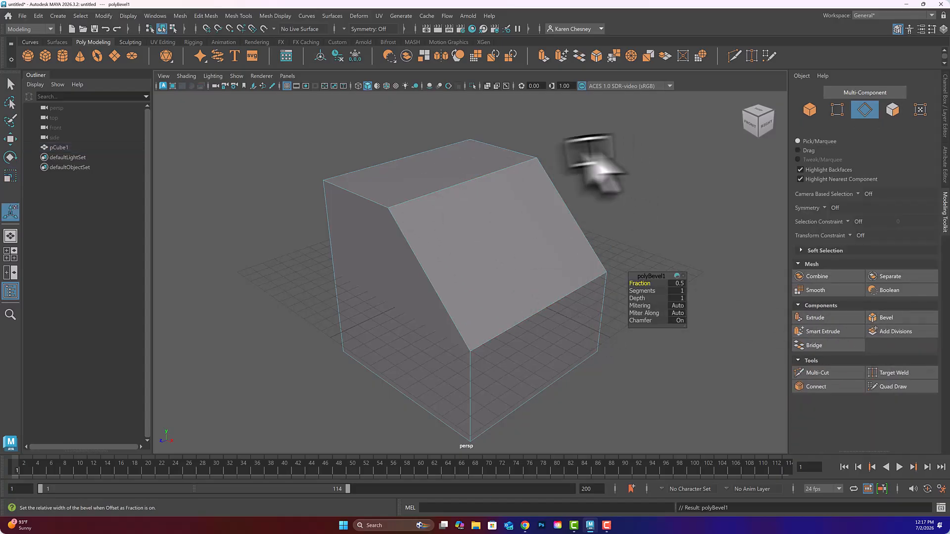
pyautogui.hotkey('ctrl', 'z')
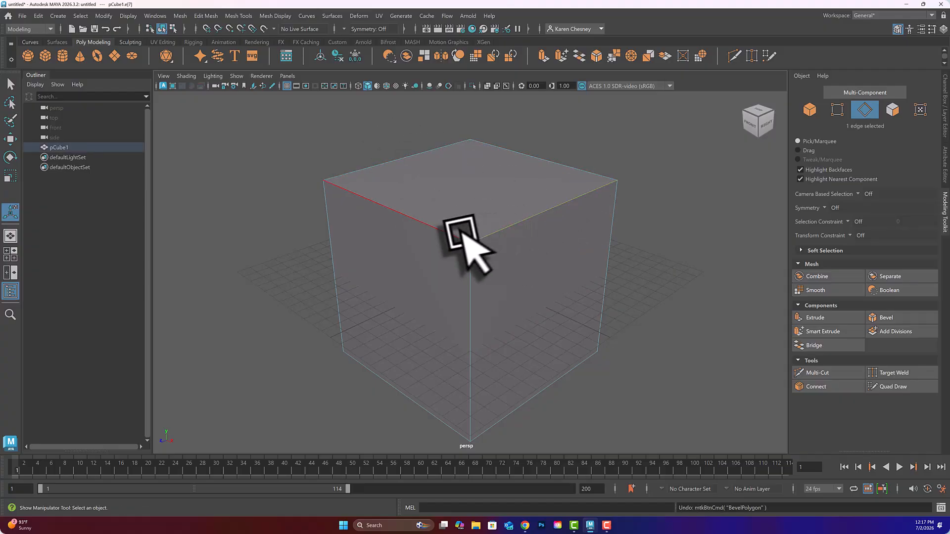
# Bevel the cube's four top edges and two front bottom edges with a fraction of 0.1 and 2 segments
pyautogui.keyDown('shift'); pyautogui.click(435, 223); pyautogui.keyUp('shift')
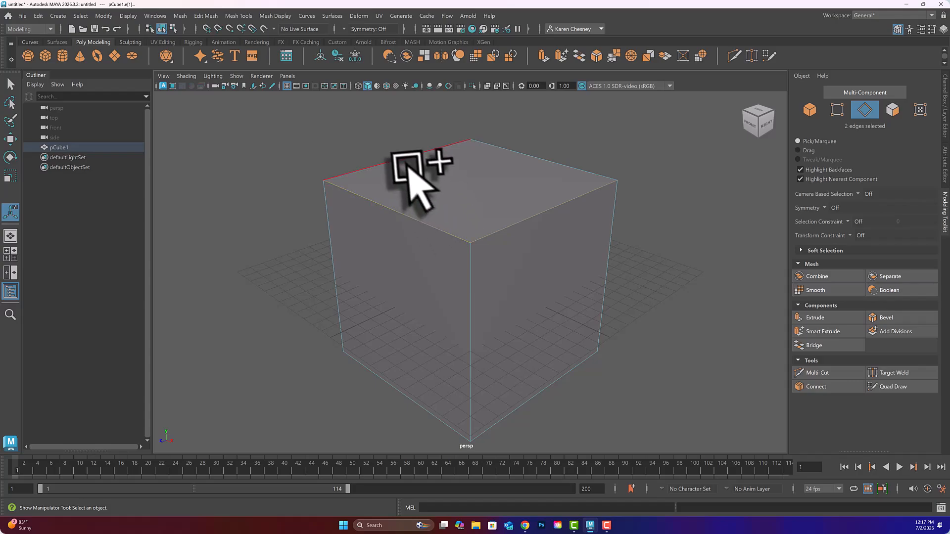
pyautogui.keyDown('shift'); pyautogui.click(398, 161); pyautogui.keyUp('shift')
pyautogui.keyDown('shift'); pyautogui.click(536, 159); pyautogui.keyUp('shift')
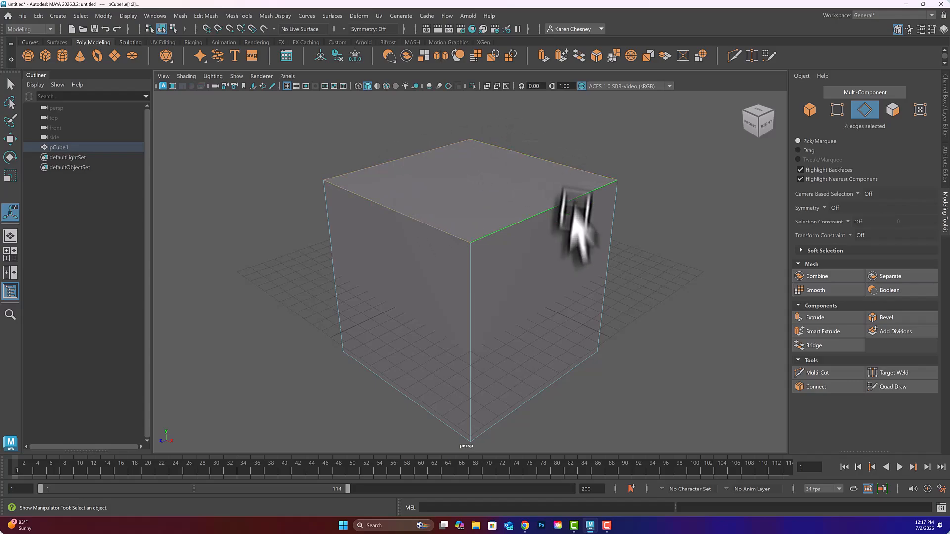
pyautogui.keyDown('shift'); pyautogui.click(555, 379); pyautogui.keyUp('shift')
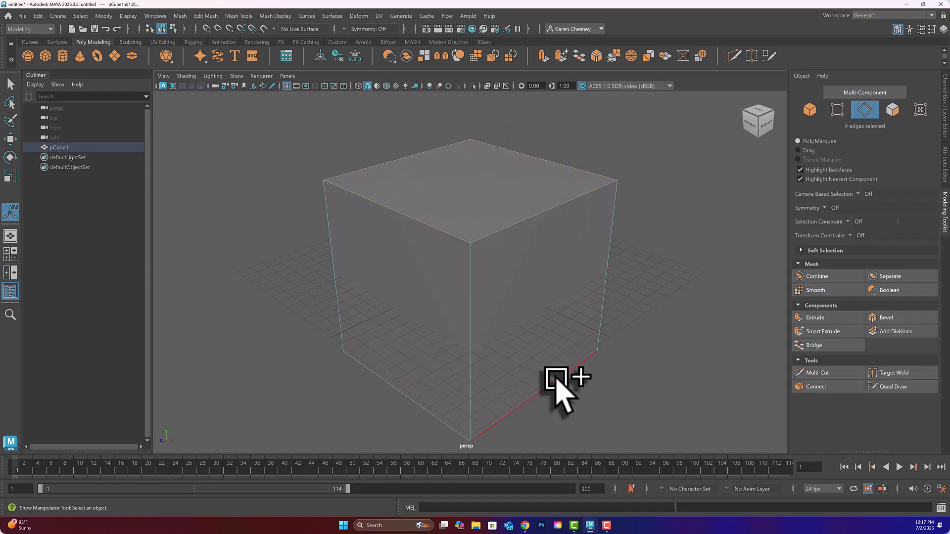
pyautogui.keyDown('shift'); pyautogui.click(419, 402); pyautogui.keyUp('shift')
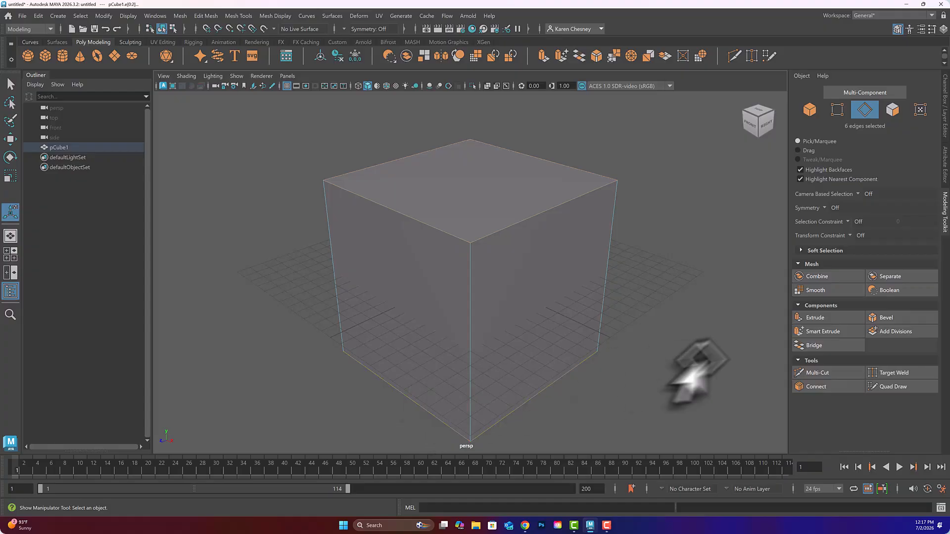
pyautogui.click(885, 319)
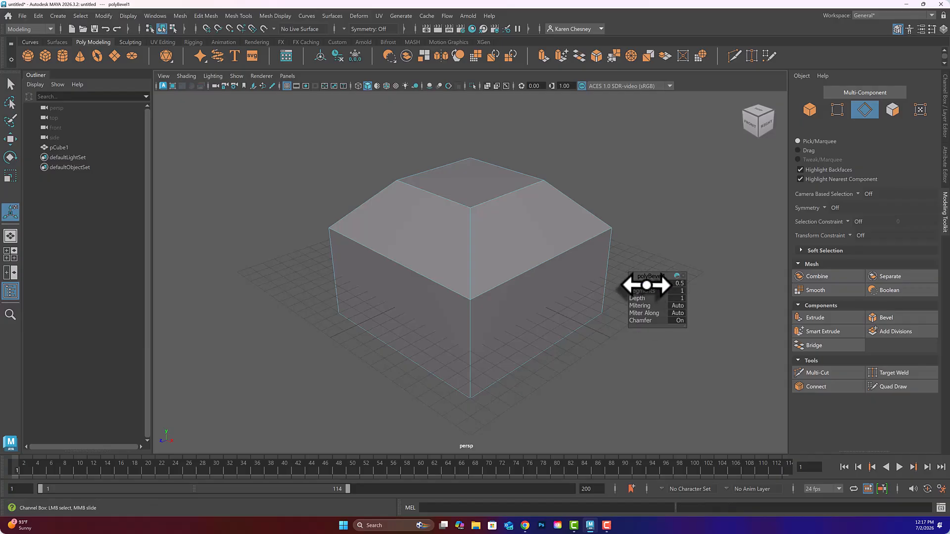
pyautogui.moveTo(647, 285); pyautogui.dragTo(647, 290)
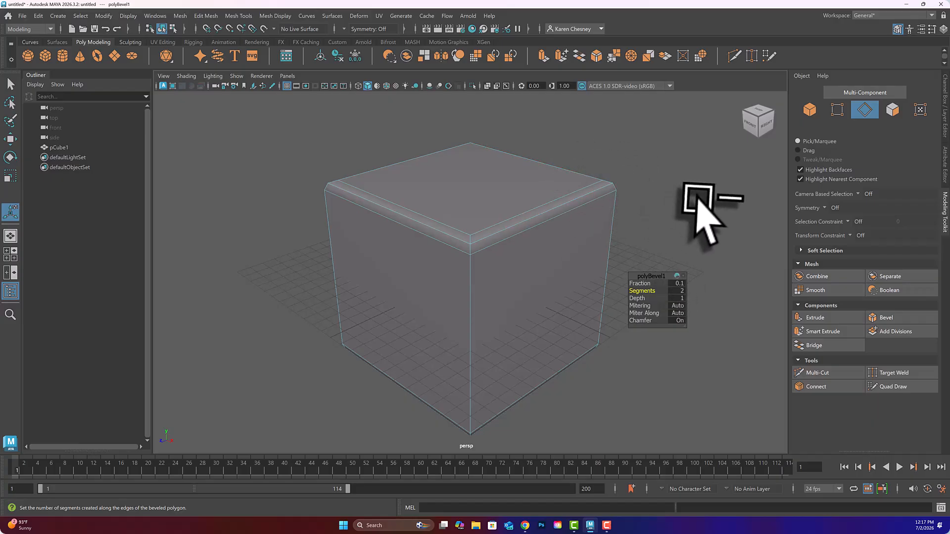
# Return to object mode, deselect the cube and inspect its bevelled edges in wireframe and shaded display
pyautogui.moveTo(576, 241); pyautogui.dragTo(614, 227, button='right')
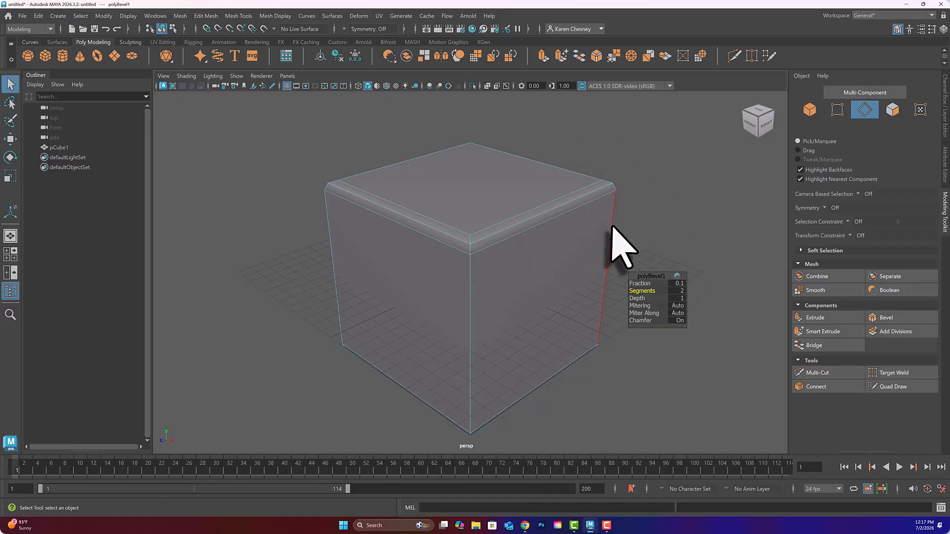
pyautogui.click(690, 198)
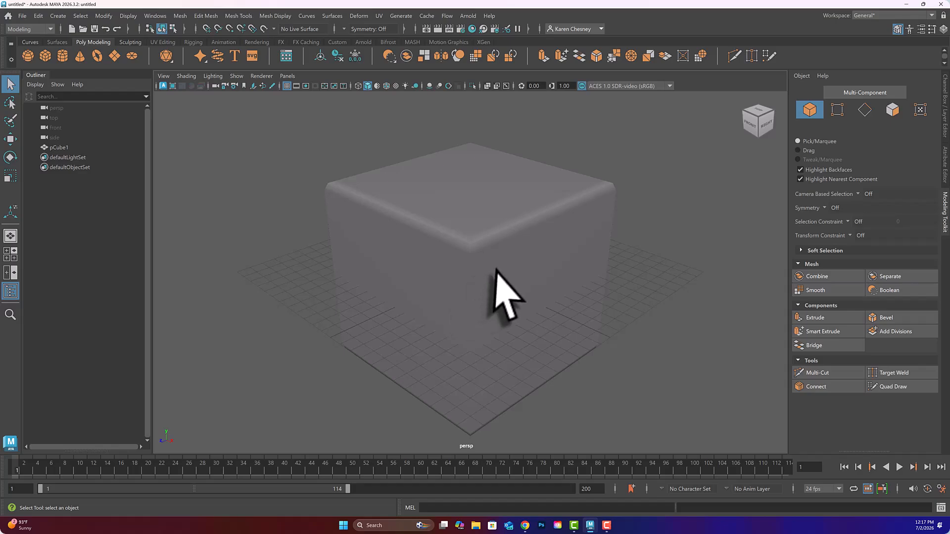
pyautogui.press('4')
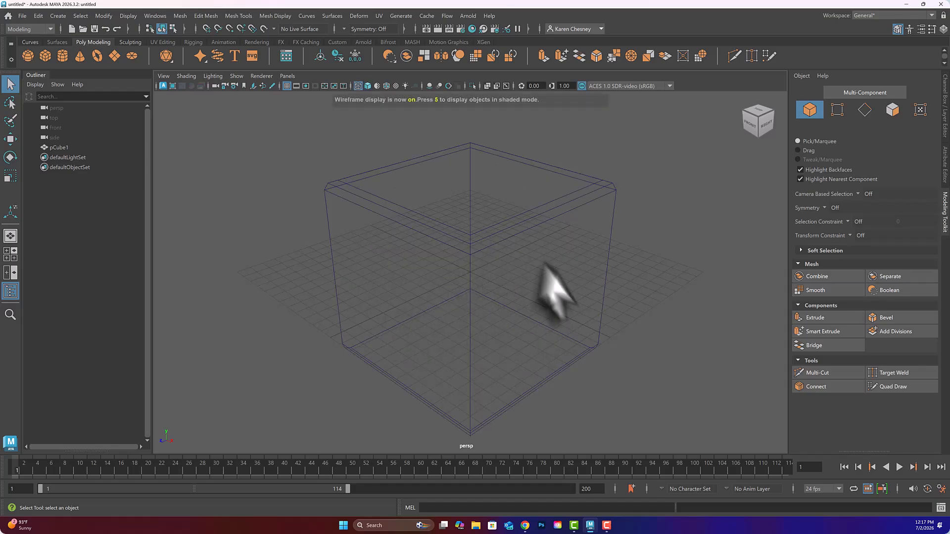
pyautogui.press('5')
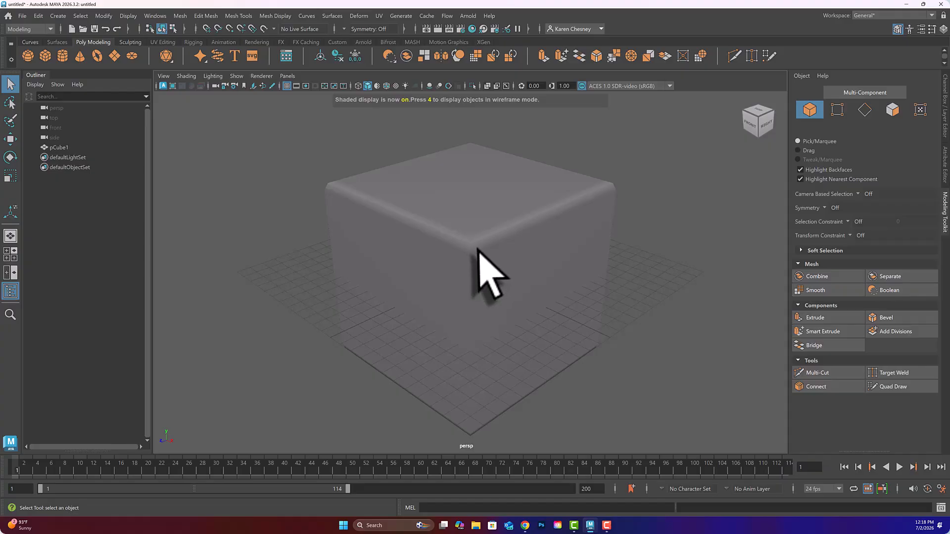
# Delete the bevelled cube and replace it with a new polygon cube scaled uniformly to about 12
pyautogui.moveTo(479, 242); pyautogui.dragTo(510, 234, button='right')
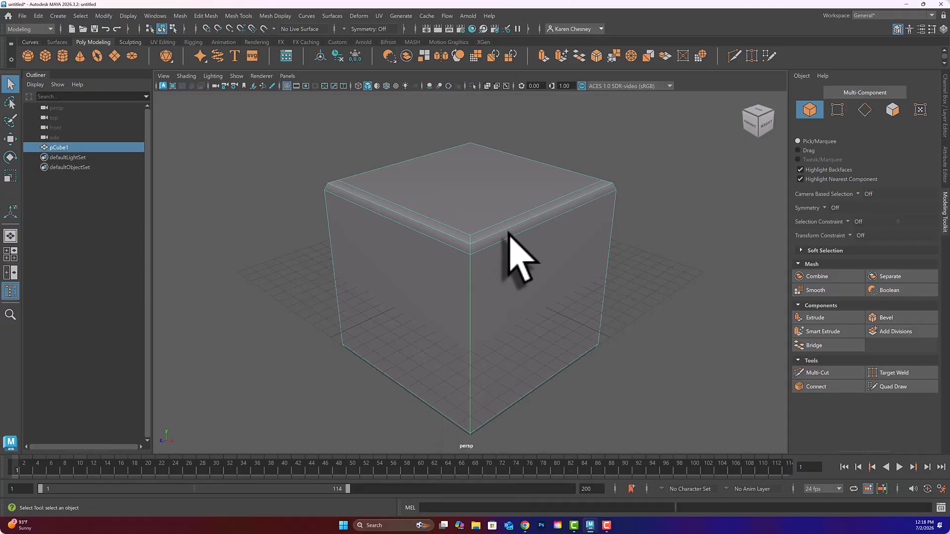
pyautogui.press('Delete')
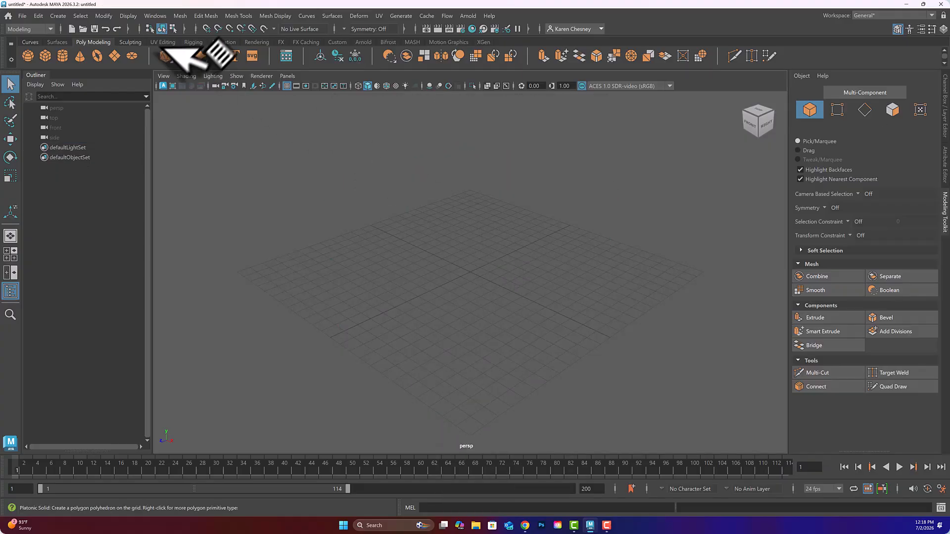
pyautogui.click(45, 55)
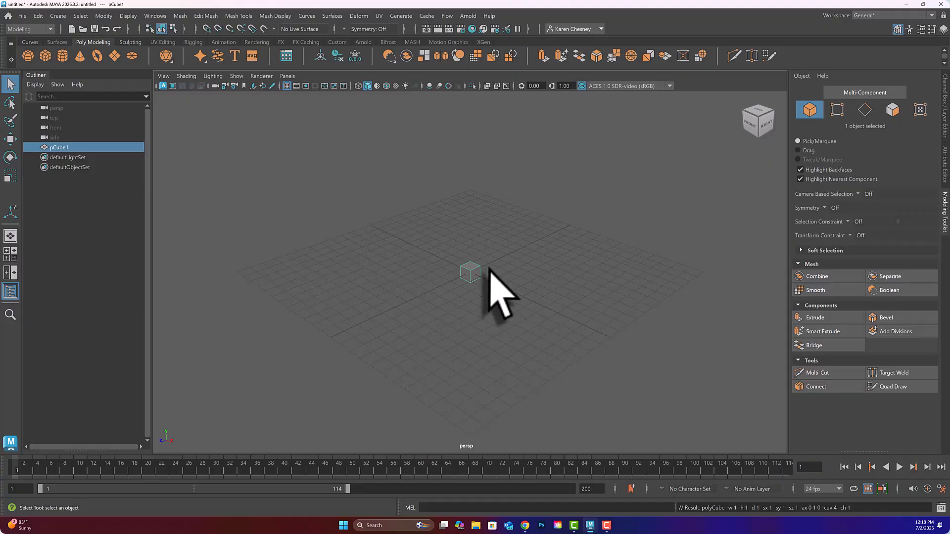
pyautogui.press('r')
pyautogui.moveTo(468, 272); pyautogui.dragTo(597, 258)
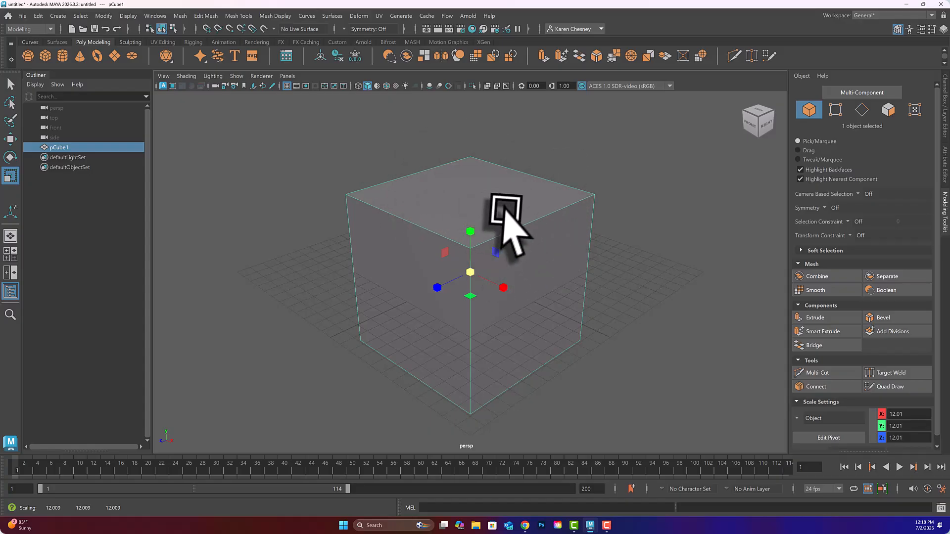
# Extrude the cube's top face, scaling it inward and raising it about 1.4 to form a sloped shoulder
pyautogui.keyDown('alt'); pyautogui.moveTo(503, 205); pyautogui.dragTo(490, 226, button='middle'); pyautogui.keyUp('alt')
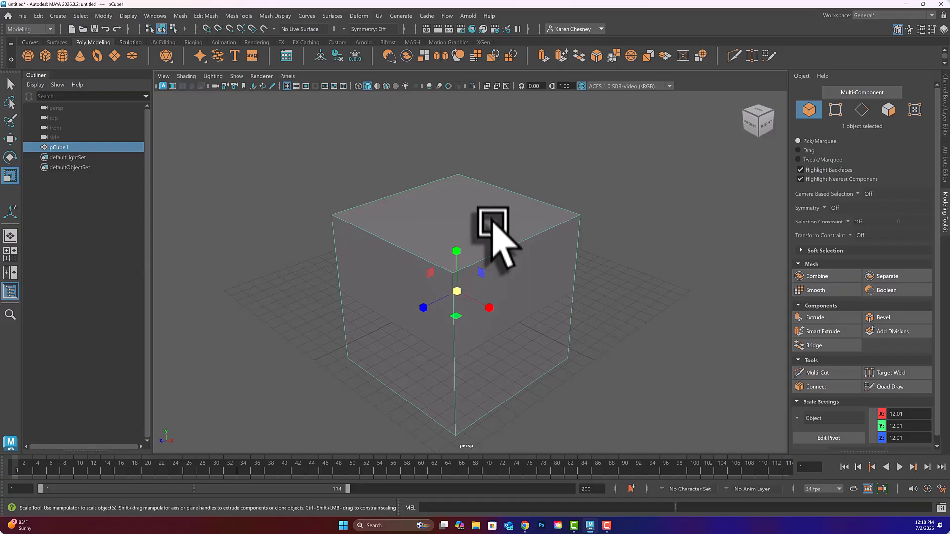
pyautogui.rightClick(460, 212)
pyautogui.click(462, 238)
pyautogui.click(467, 233)
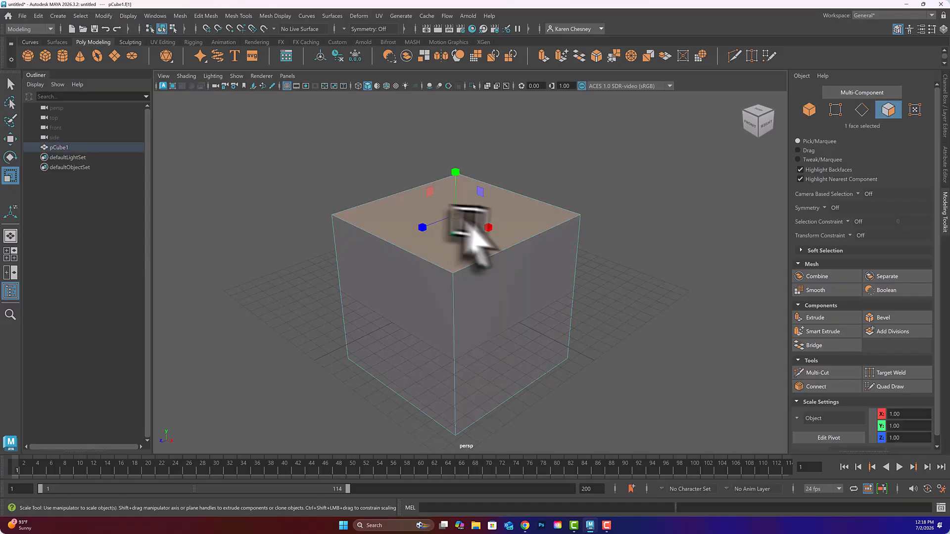
pyautogui.click(842, 319)
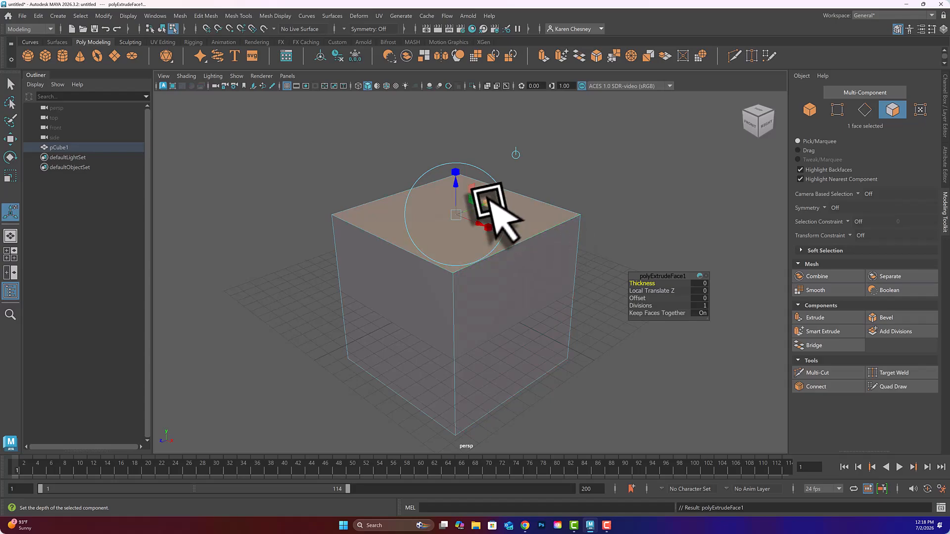
pyautogui.moveTo(454, 218); pyautogui.dragTo(447, 218)
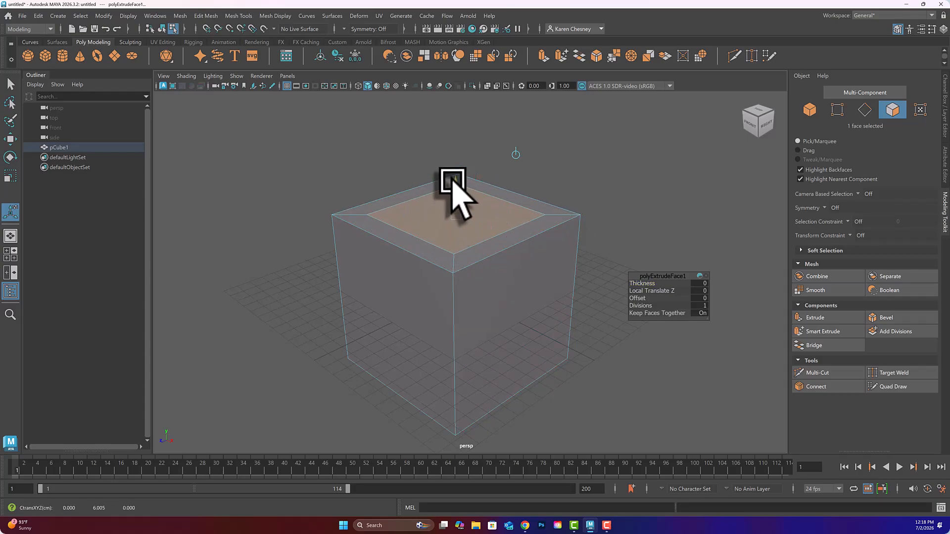
pyautogui.moveTo(452, 183); pyautogui.dragTo(451, 173)
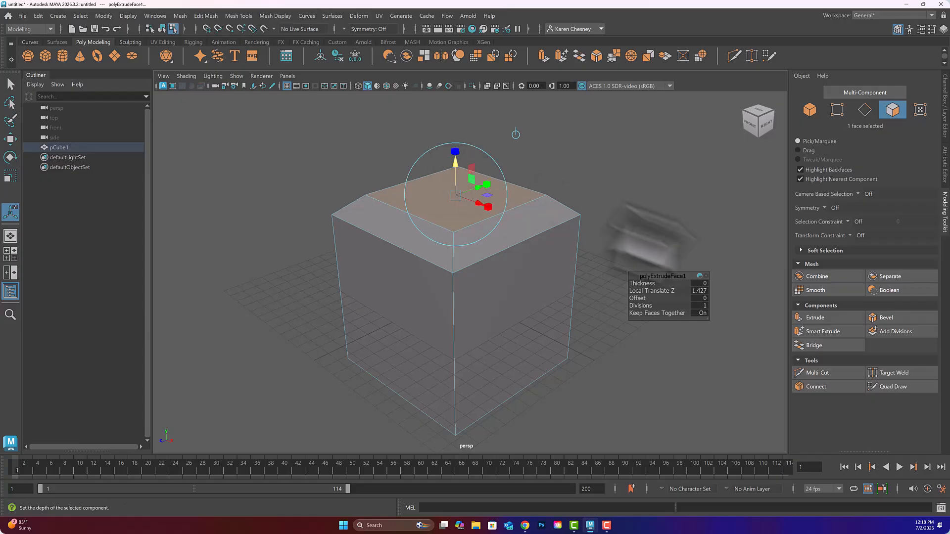
# Extrude the narrowed top face upward about 5.8, and extrude it again, scaled inward and raised about 1.6
pyautogui.click(816, 319)
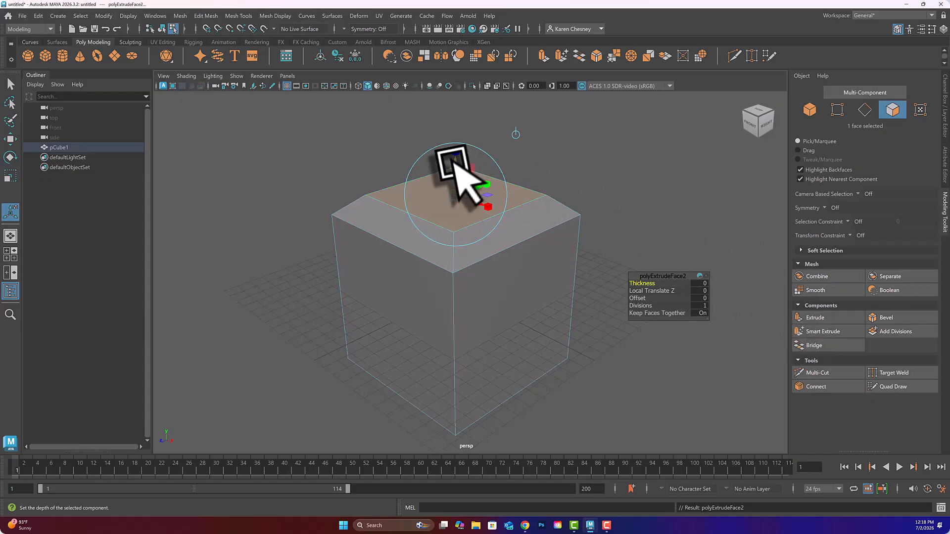
pyautogui.moveTo(454, 160); pyautogui.dragTo(455, 80)
pyautogui.keyDown('alt'); pyautogui.moveTo(526, 202); pyautogui.dragTo(509, 254, button='middle'); pyautogui.keyUp('alt')
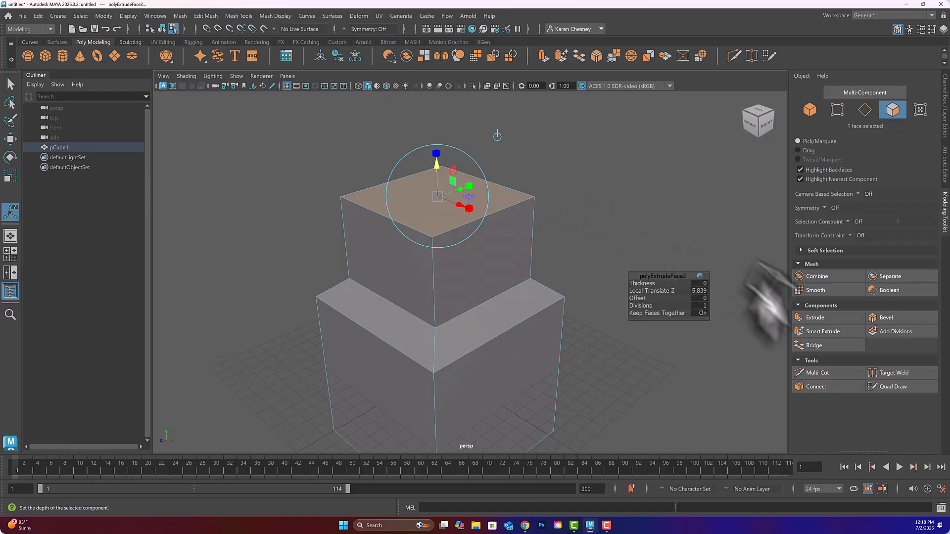
pyautogui.click(816, 318)
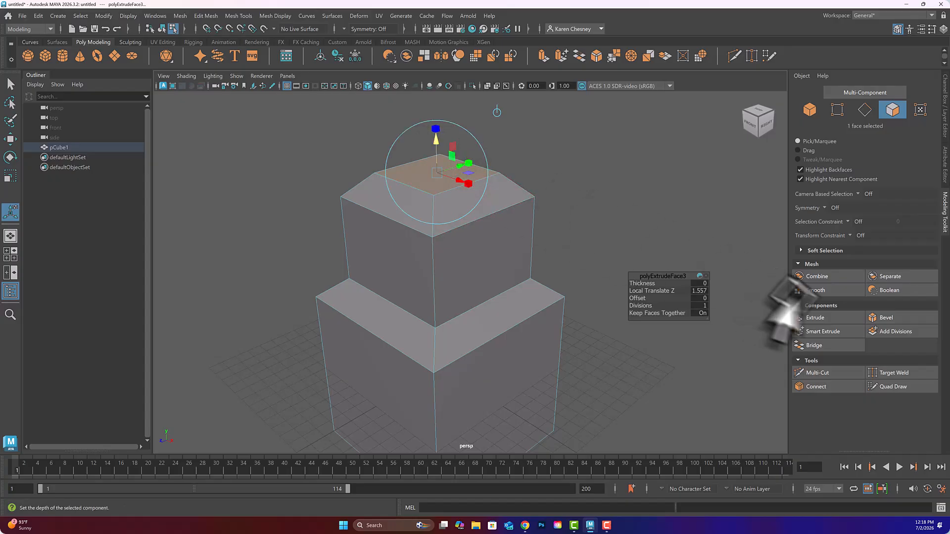
# Extrude the top face upward about 4.6 with an inward taper, and rename the cube as smoothing
pyautogui.click(814, 318)
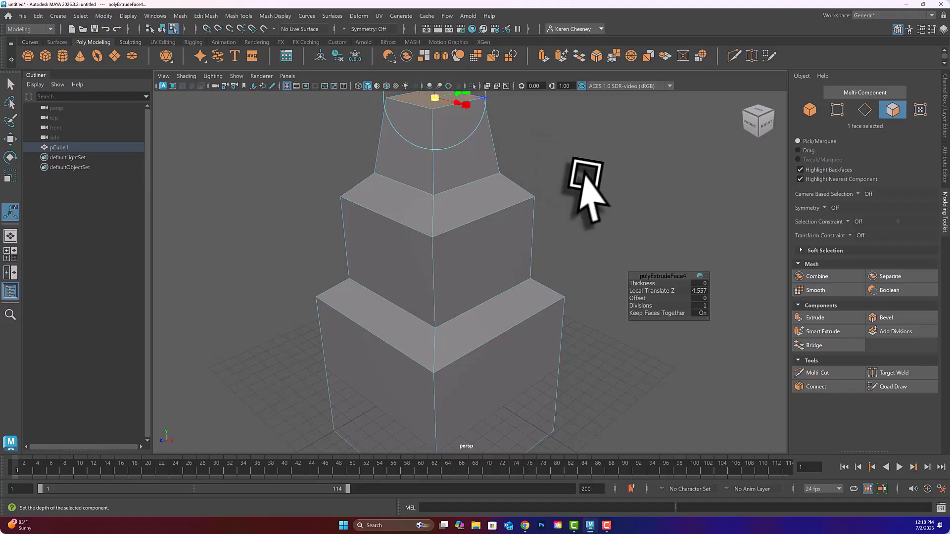
pyautogui.keyDown('alt'); pyautogui.moveTo(583, 195); pyautogui.dragTo(559, 187); pyautogui.keyUp('alt')
pyautogui.scroll(-3, 556, 192)
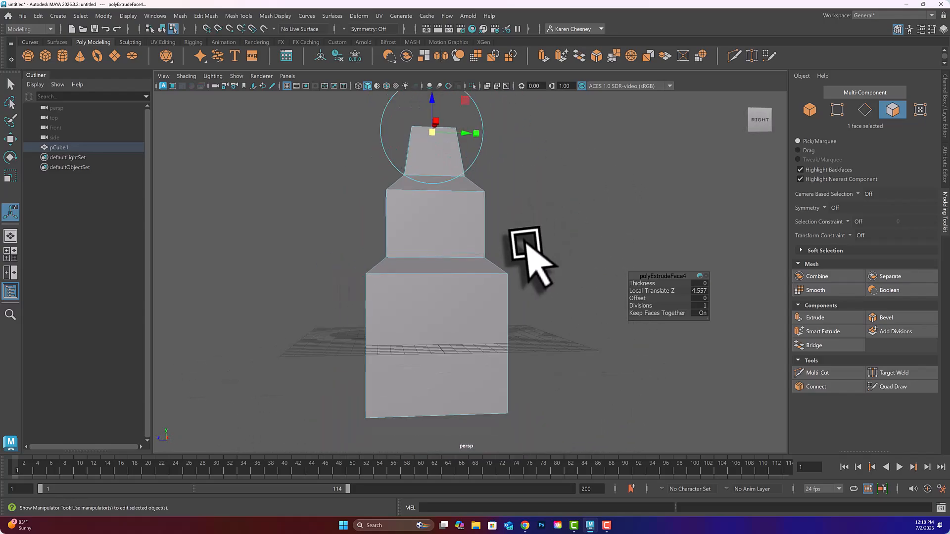
pyautogui.keyDown('alt'); pyautogui.moveTo(523, 245); pyautogui.dragTo(549, 231, button='middle'); pyautogui.keyUp('alt')
pyautogui.keyDown('alt'); pyautogui.moveTo(535, 247); pyautogui.dragTo(574, 253); pyautogui.keyUp('alt')
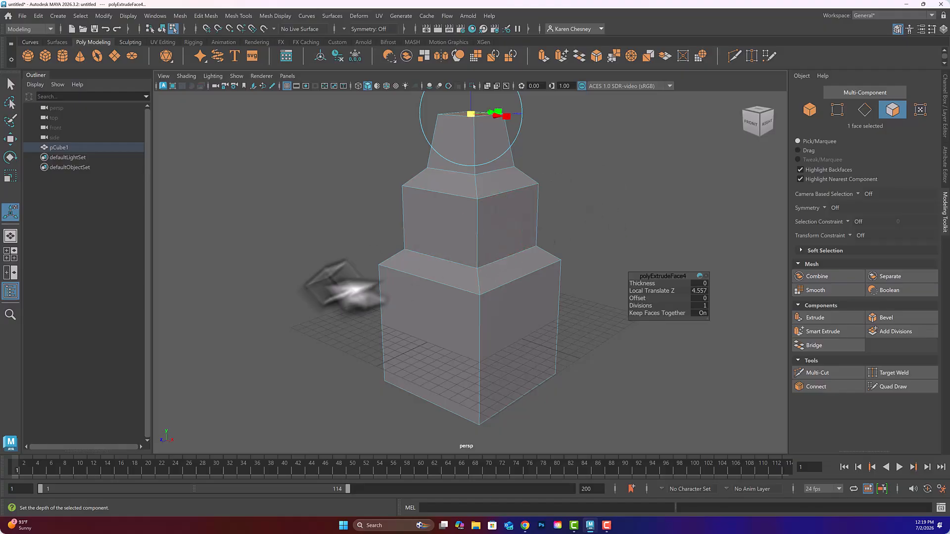
pyautogui.doubleClick(60, 148)
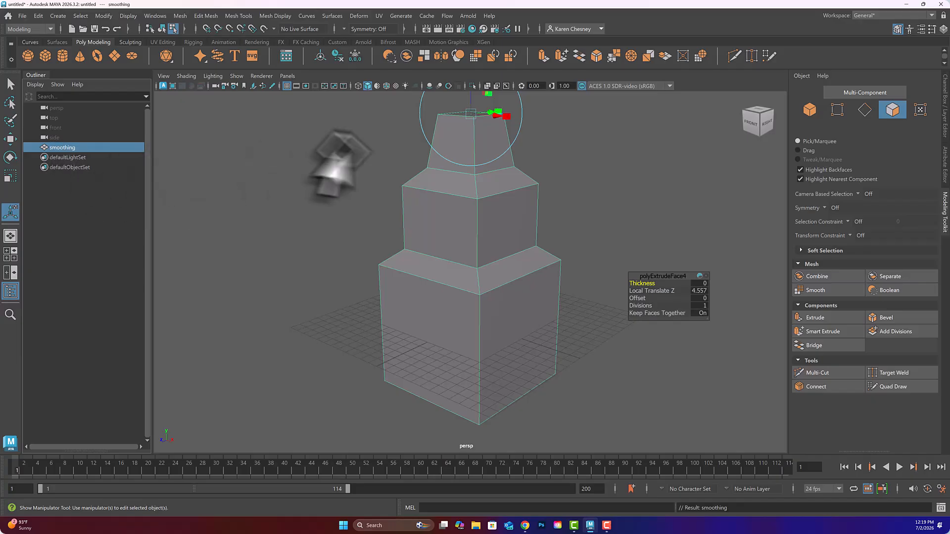
pyautogui.click(481, 212)
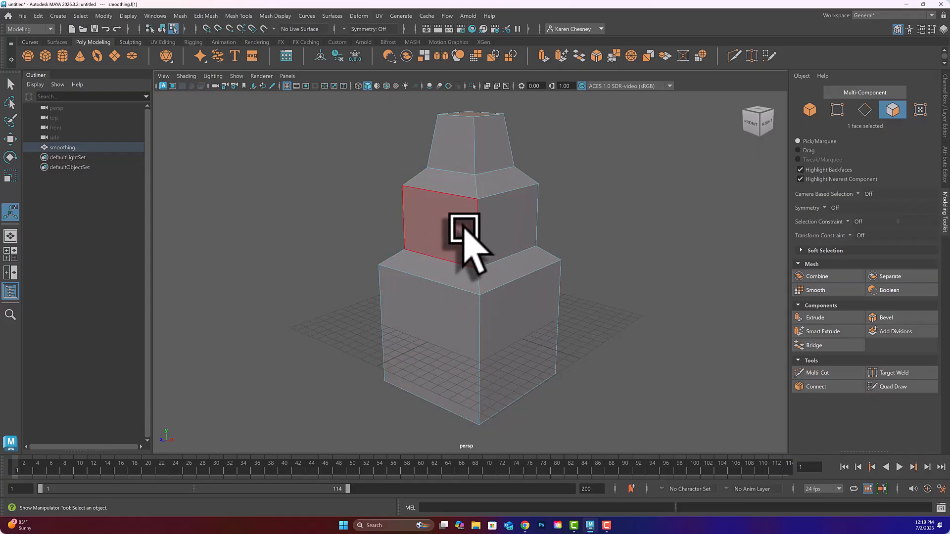
# Try bevelling all edges of the tiered mesh with fraction 0.5 and one segment, inspect it deselected, and undo the bevel
pyautogui.moveTo(464, 228); pyautogui.dragTo(463, 193, button='right')
pyautogui.moveTo(362, 101); pyautogui.dragTo(606, 382)
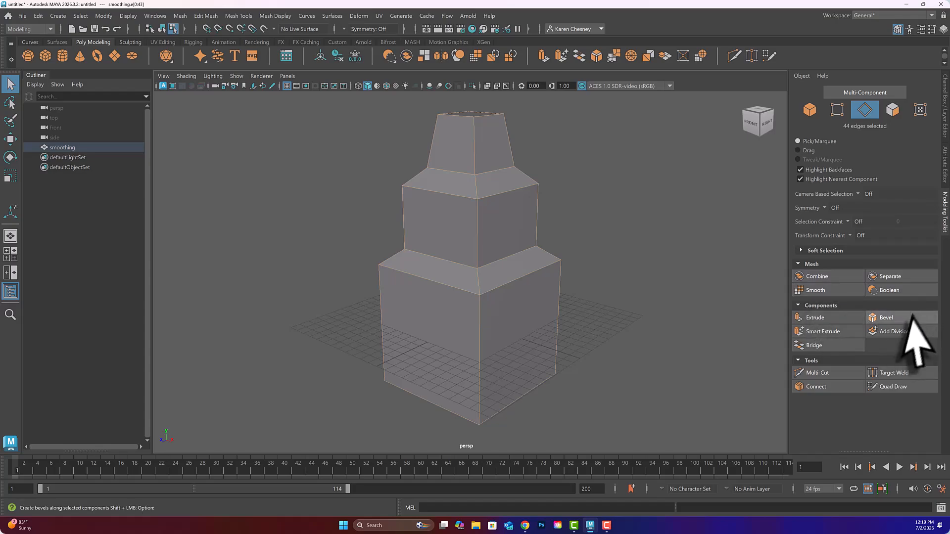
pyautogui.click(886, 317)
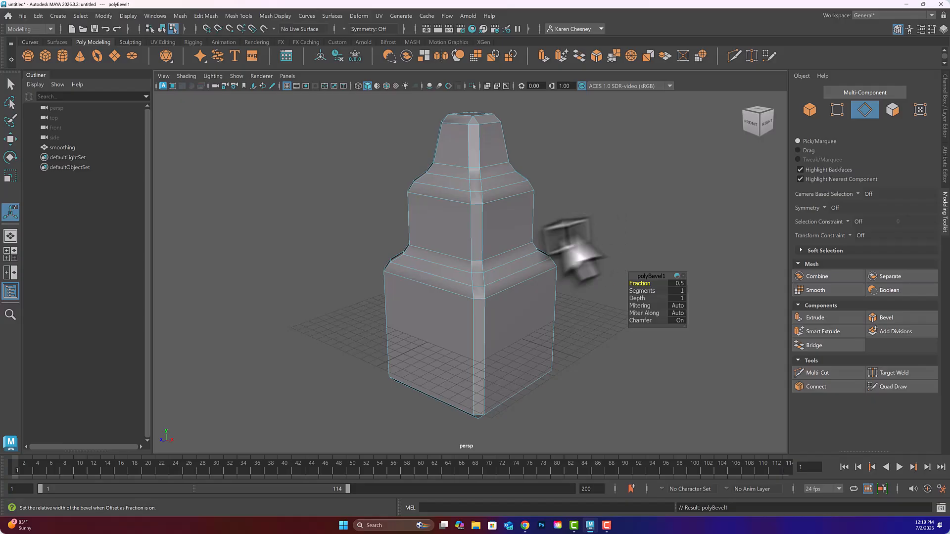
pyautogui.moveTo(517, 241); pyautogui.dragTo(560, 227, button='right')
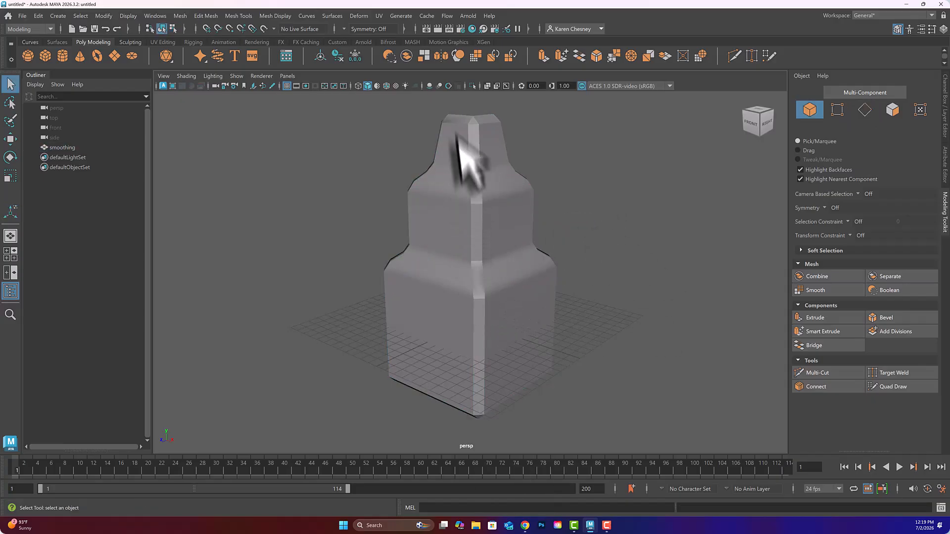
pyautogui.click(514, 273)
pyautogui.hotkey('ctrl', 'z')
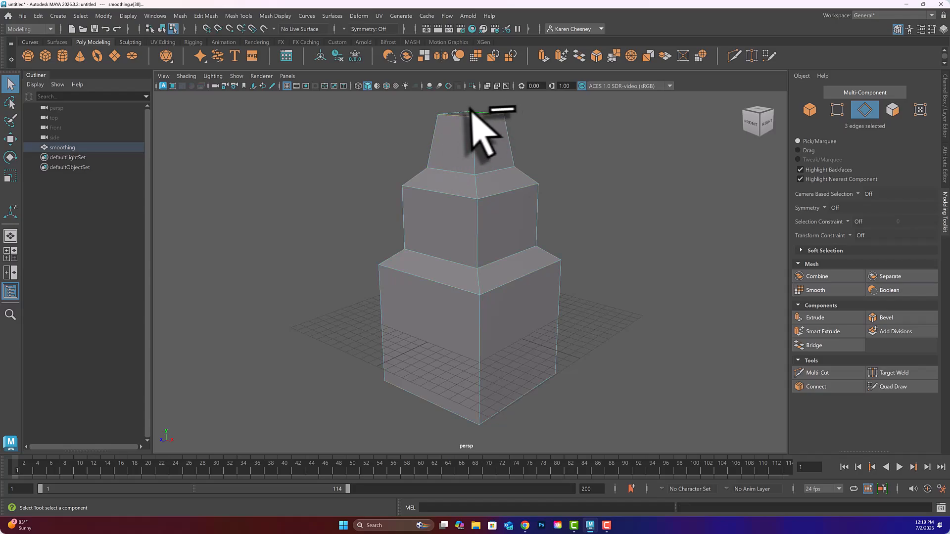
pyautogui.keyDown('ctrl'); pyautogui.keyDown('shift'); pyautogui.click(460, 113); pyautogui.keyUp('shift'); pyautogui.keyUp('ctrl')
pyautogui.keyDown('ctrl'); pyautogui.keyDown('shift'); pyautogui.click(453, 194); pyautogui.keyUp('shift'); pyautogui.keyUp('ctrl')
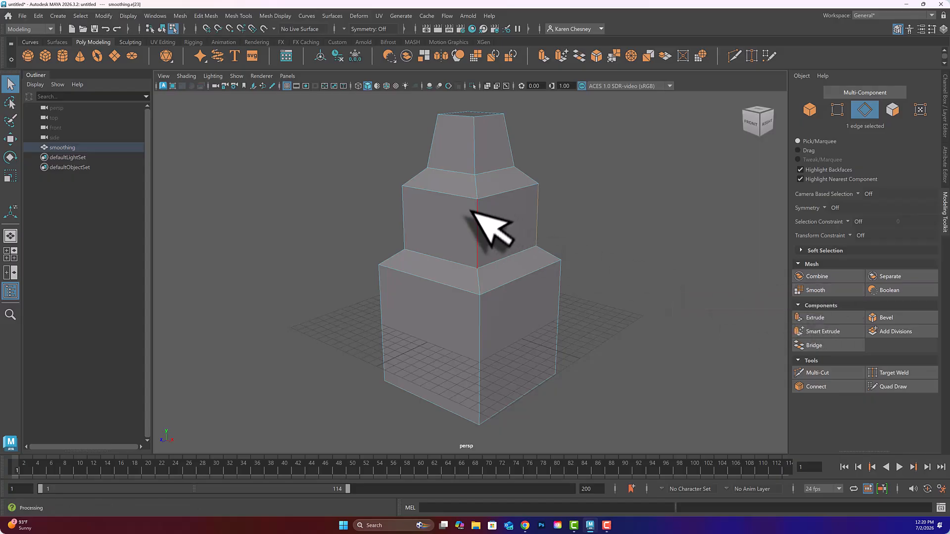
pyautogui.moveTo(490, 218); pyautogui.dragTo(517, 203, button='right')
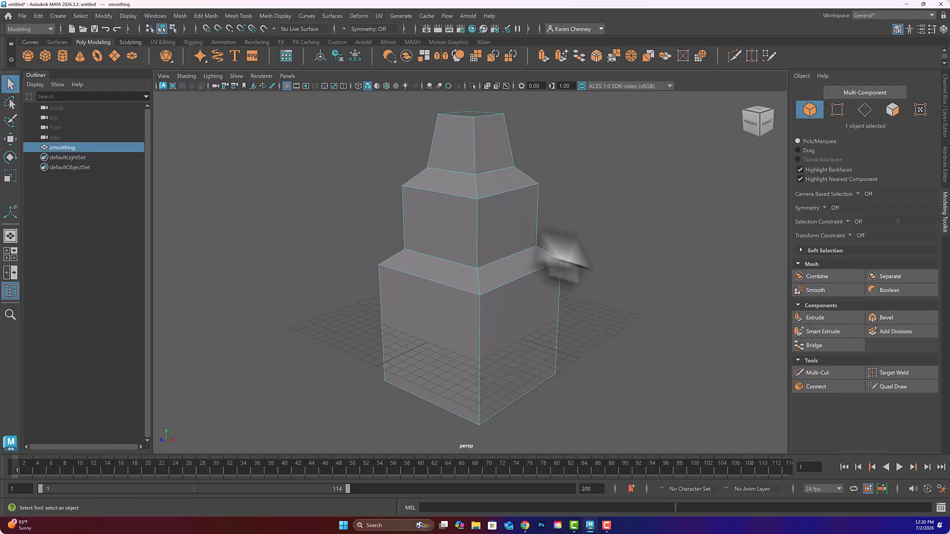
# Select all edges of the tiered mesh and apply Smooth with one division
pyautogui.rightClick(440, 229)
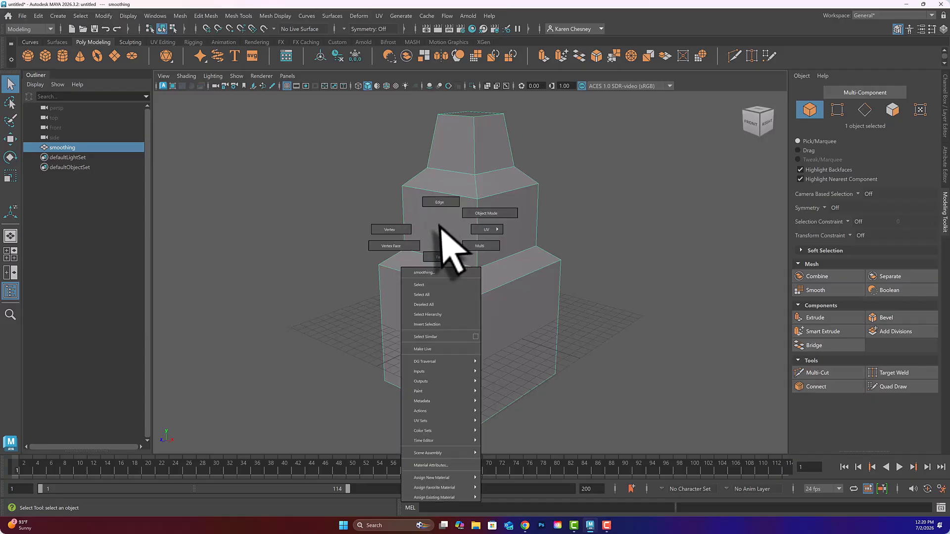
pyautogui.click(440, 202)
pyautogui.moveTo(333, 108); pyautogui.dragTo(595, 426)
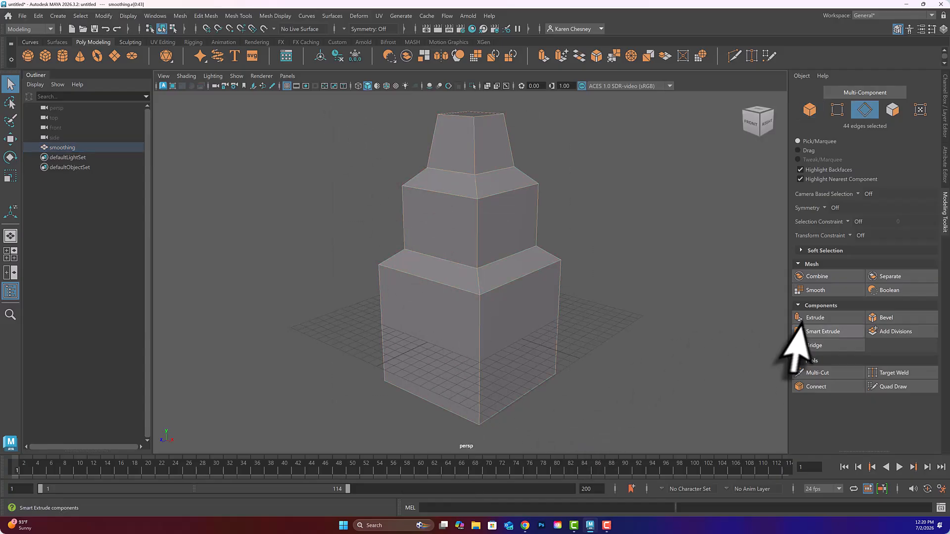
pyautogui.click(821, 291)
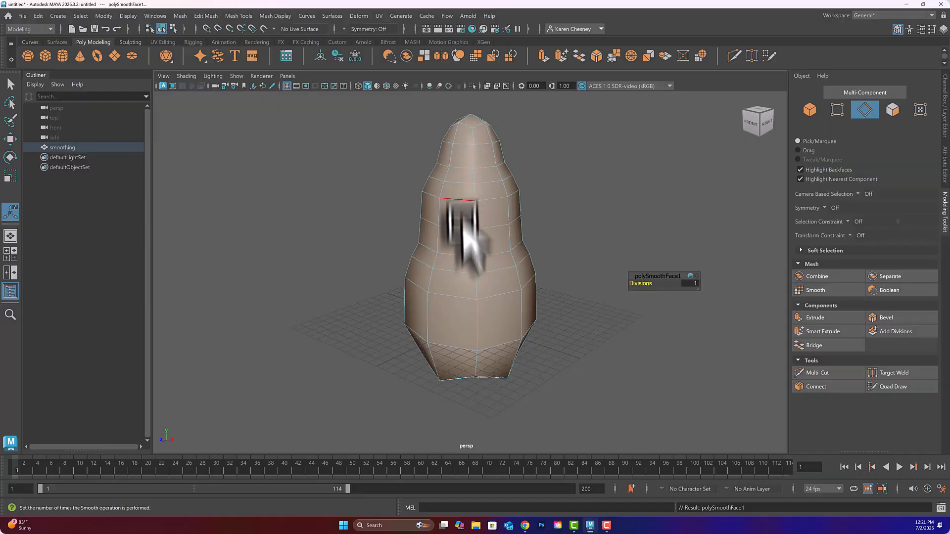
pyautogui.moveTo(470, 310)
pyautogui.keyDown('alt'); pyautogui.mouseDown()
pyautogui.moveTo(475, 267)
pyautogui.moveTo(485, 282)
pyautogui.moveTo(480, 340)
pyautogui.moveTo(467, 310)
pyautogui.moveTo(476, 302)
pyautogui.mouseUp(); pyautogui.keyUp('alt')
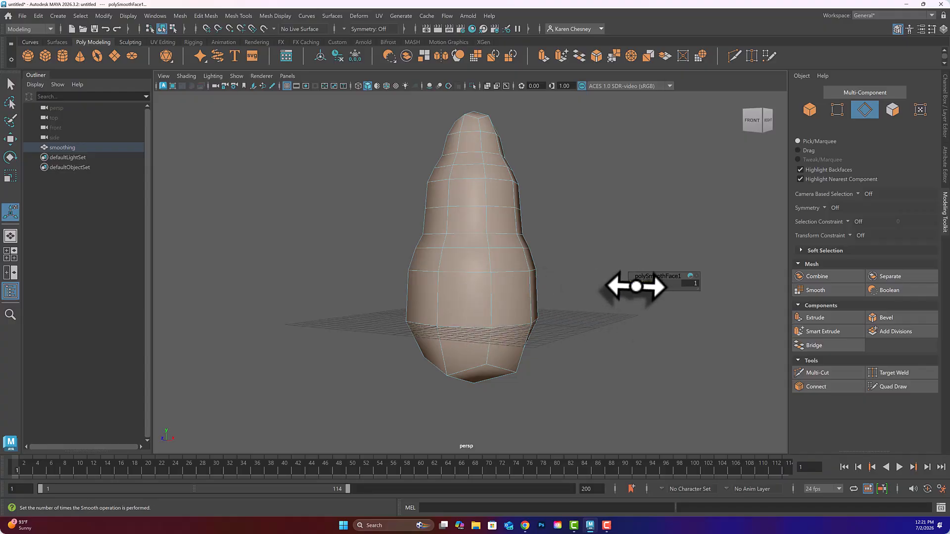
# Try two smoothing divisions on the tiered mesh, reduce Divisions to 0, and return to object mode
pyautogui.moveTo(637, 286); pyautogui.dragTo(640, 286)
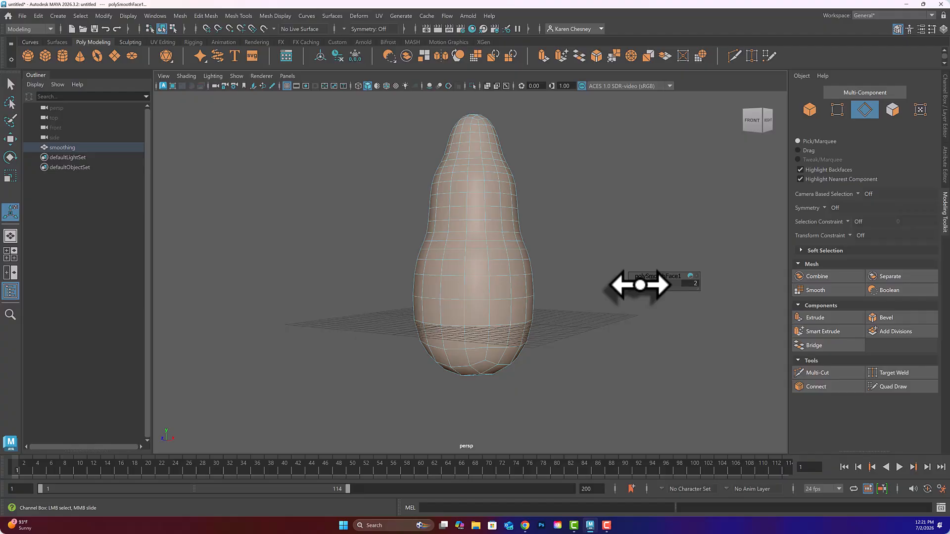
pyautogui.moveTo(640, 286)
pyautogui.mouseDown()
pyautogui.moveTo(649, 287)
pyautogui.moveTo(636, 287)
pyautogui.mouseUp()
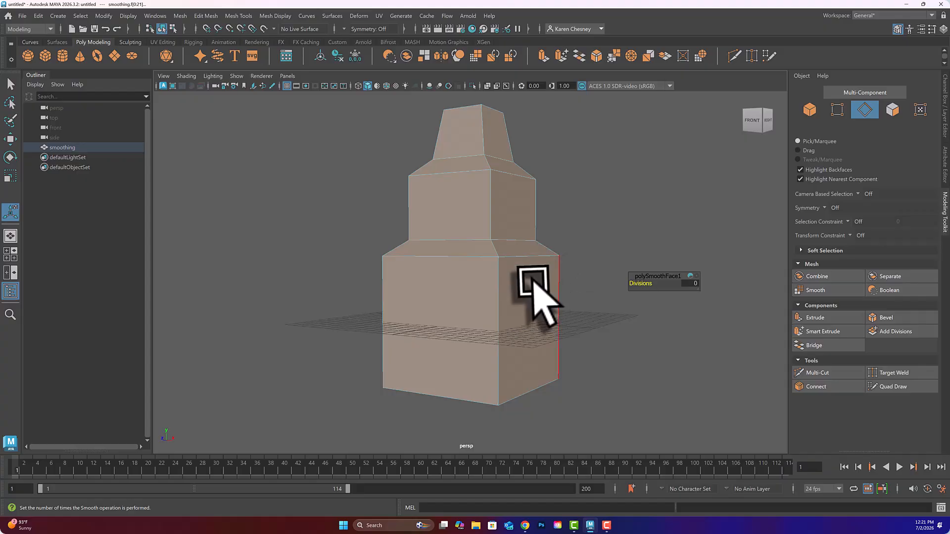
pyautogui.moveTo(535, 242); pyautogui.dragTo(570, 228, button='right')
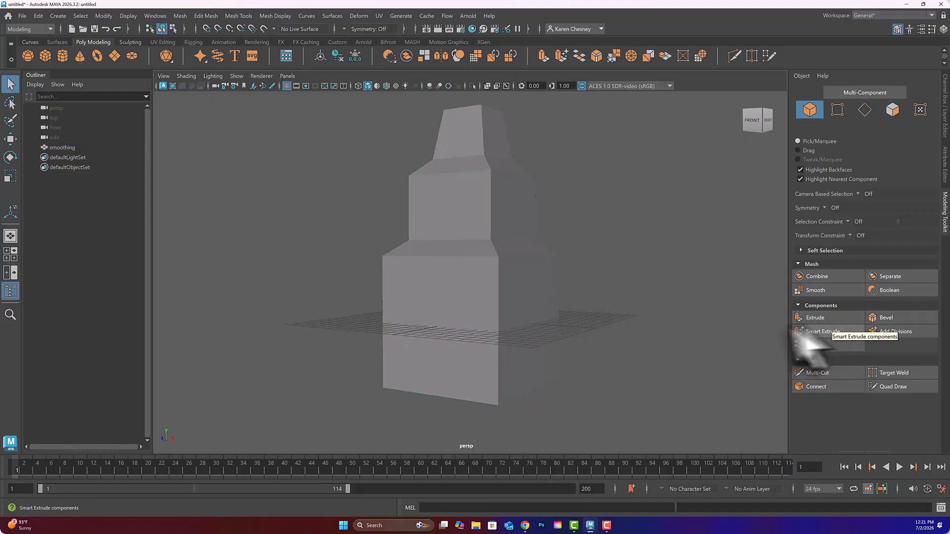
# Move the tiered mesh about 31 cm along negative X, clearing the grid's centre
pyautogui.click(478, 311)
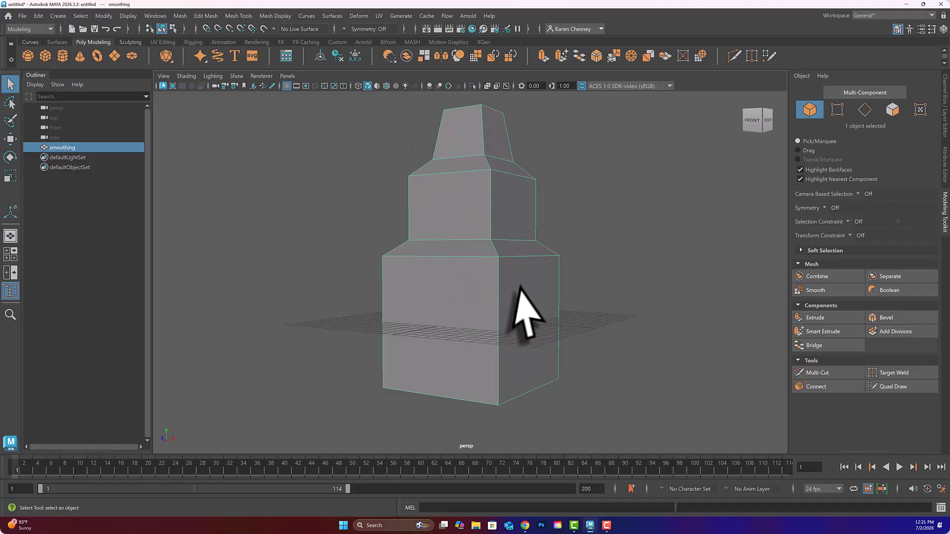
pyautogui.press('f')
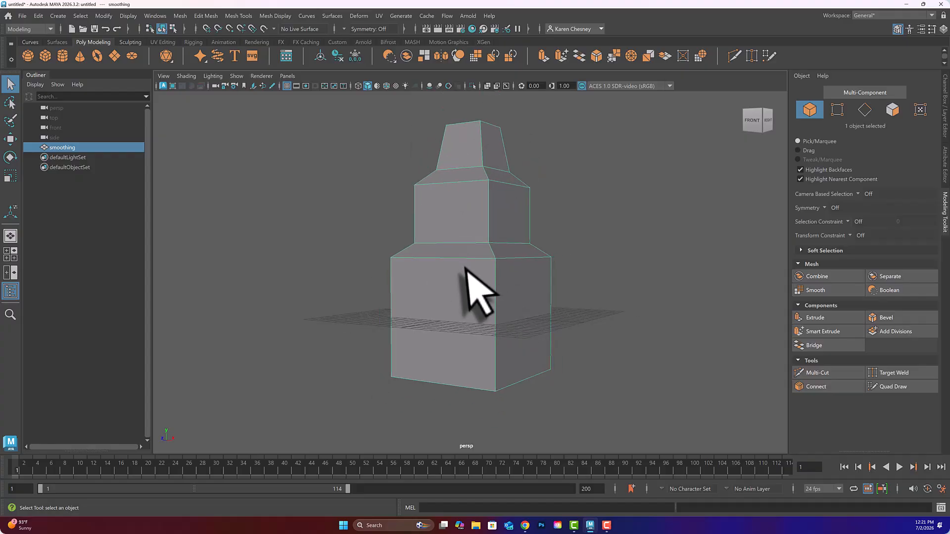
pyautogui.keyDown('alt'); pyautogui.moveTo(467, 270); pyautogui.dragTo(465, 276); pyautogui.keyUp('alt')
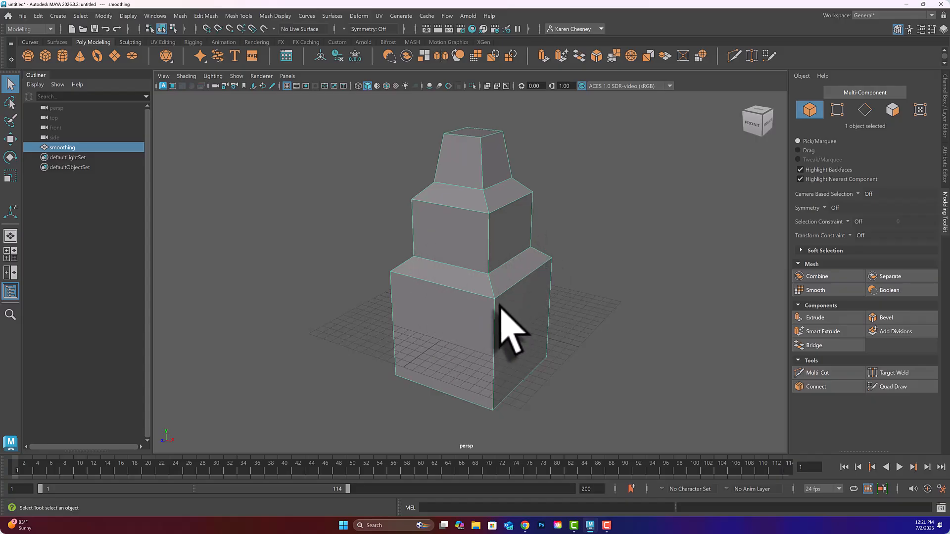
pyautogui.press('w')
pyautogui.moveTo(508, 333); pyautogui.dragTo(293, 298)
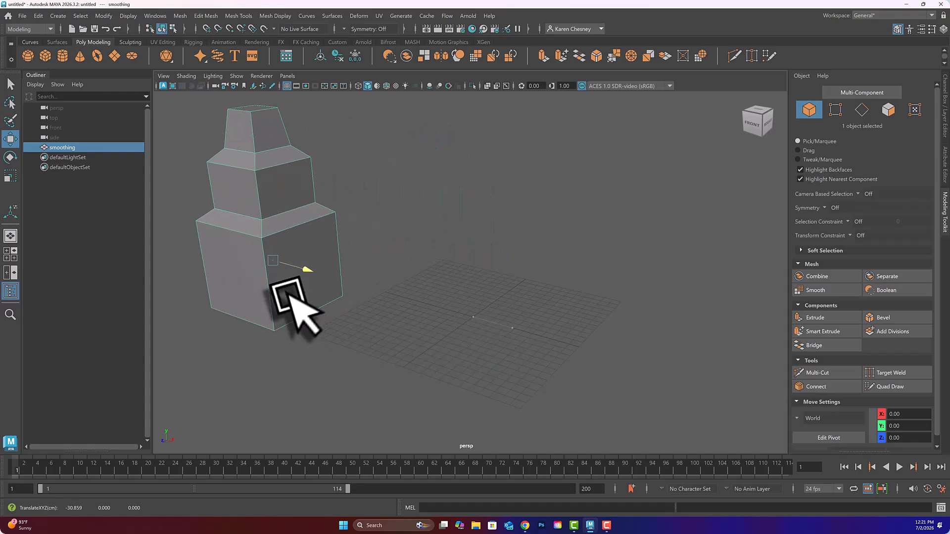
# Create a polygon cube at the grid's centre and scale it uniformly to about 14.4
pyautogui.click(45, 55)
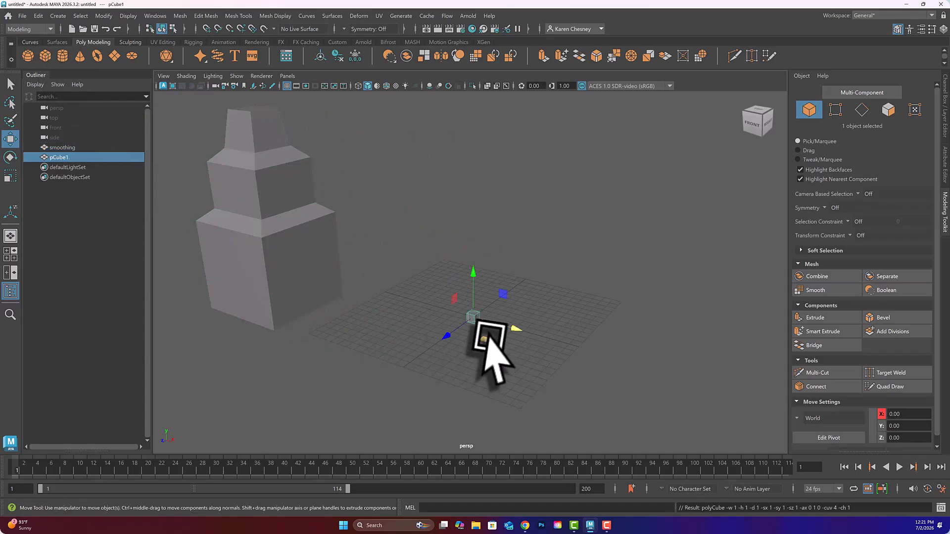
pyautogui.press('r')
pyautogui.moveTo(473, 318); pyautogui.dragTo(585, 333)
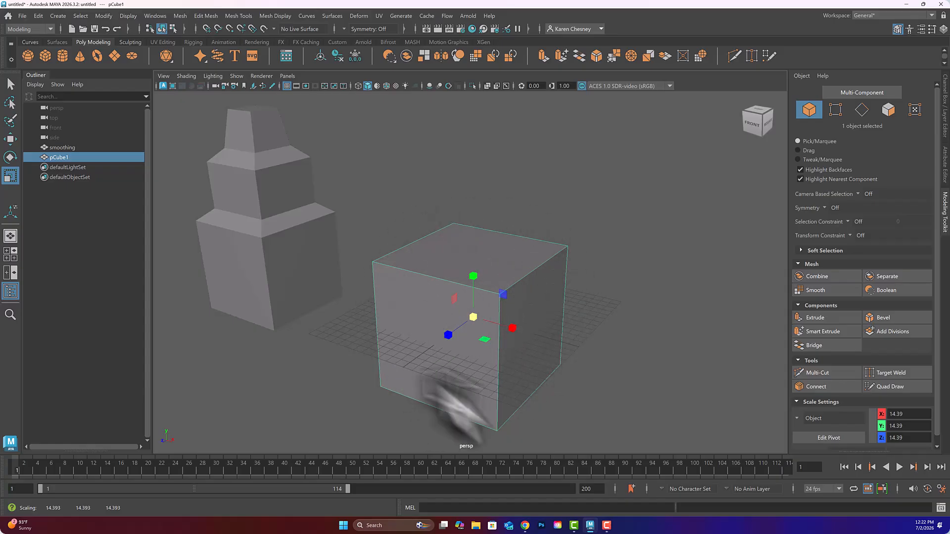
# Smooth the new cube with 3 divisions to round it into a ball, and inspect it deselected
pyautogui.click(815, 290)
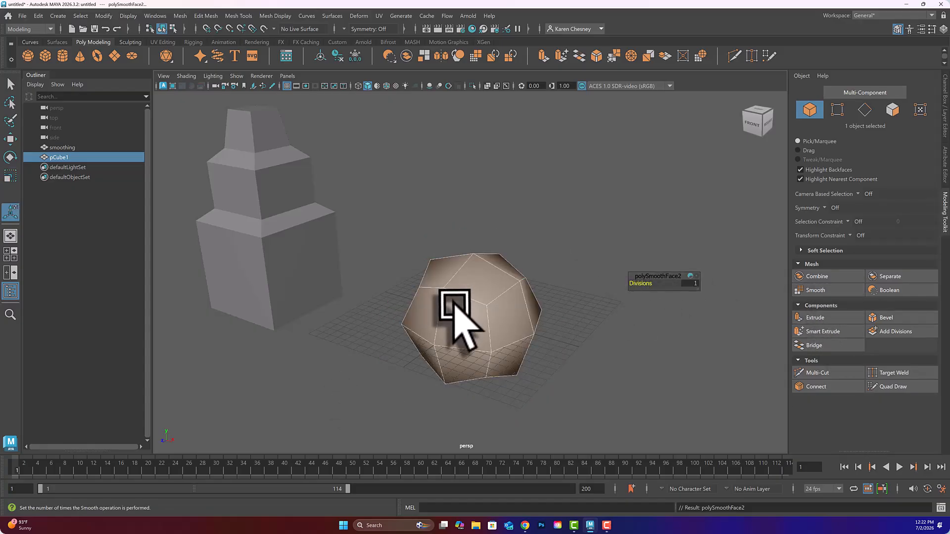
pyautogui.keyDown('alt'); pyautogui.moveTo(454, 309); pyautogui.dragTo(475, 298); pyautogui.keyUp('alt')
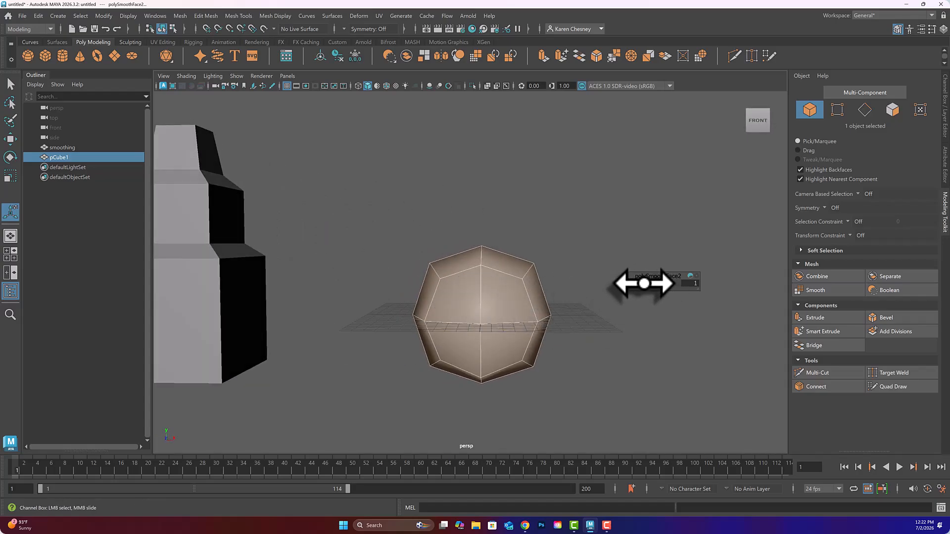
pyautogui.moveTo(661, 271); pyautogui.dragTo(664, 272)
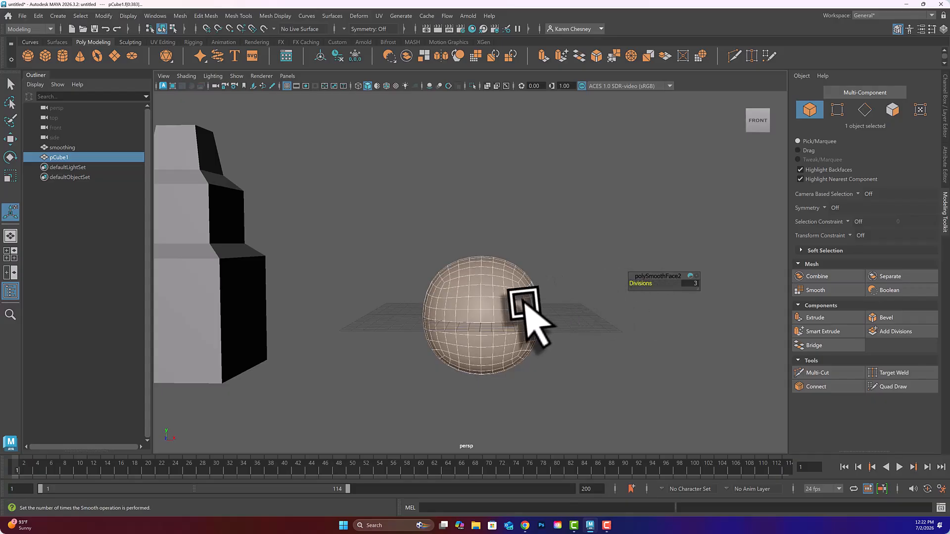
pyautogui.moveTo(521, 302)
pyautogui.keyDown('alt'); pyautogui.mouseDown()
pyautogui.moveTo(517, 339)
pyautogui.moveTo(515, 288)
pyautogui.moveTo(515, 341)
pyautogui.moveTo(515, 313)
pyautogui.mouseUp(); pyautogui.keyUp('alt')
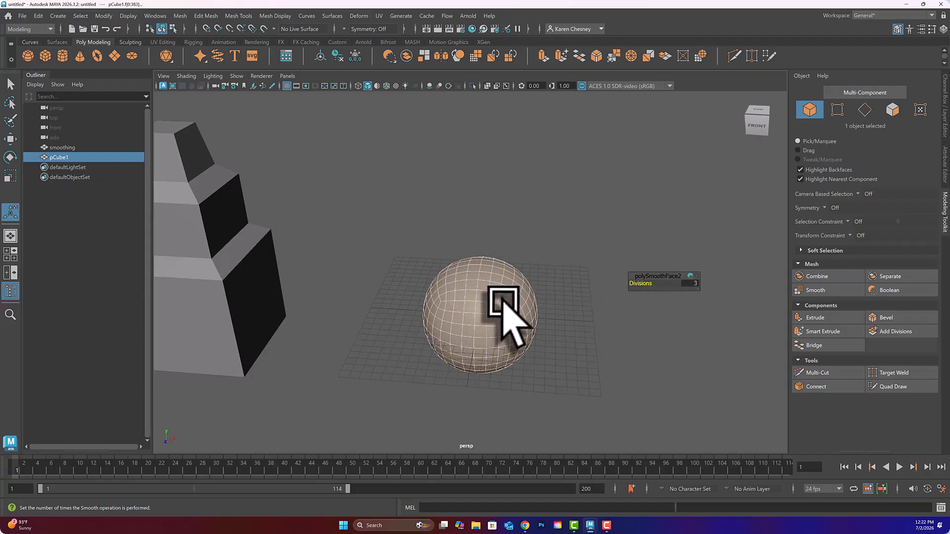
pyautogui.keyDown('alt'); pyautogui.moveTo(503, 300); pyautogui.dragTo(547, 305); pyautogui.keyUp('alt')
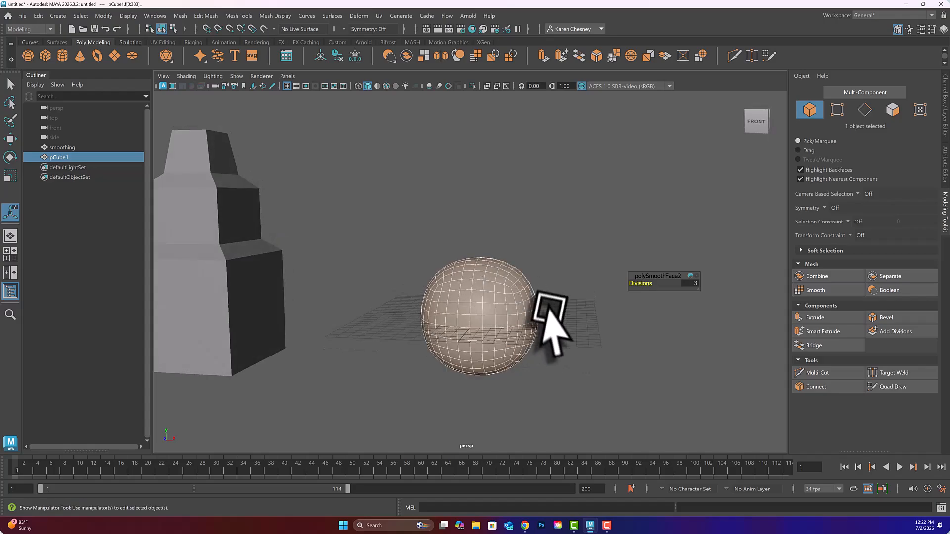
pyautogui.click(546, 312)
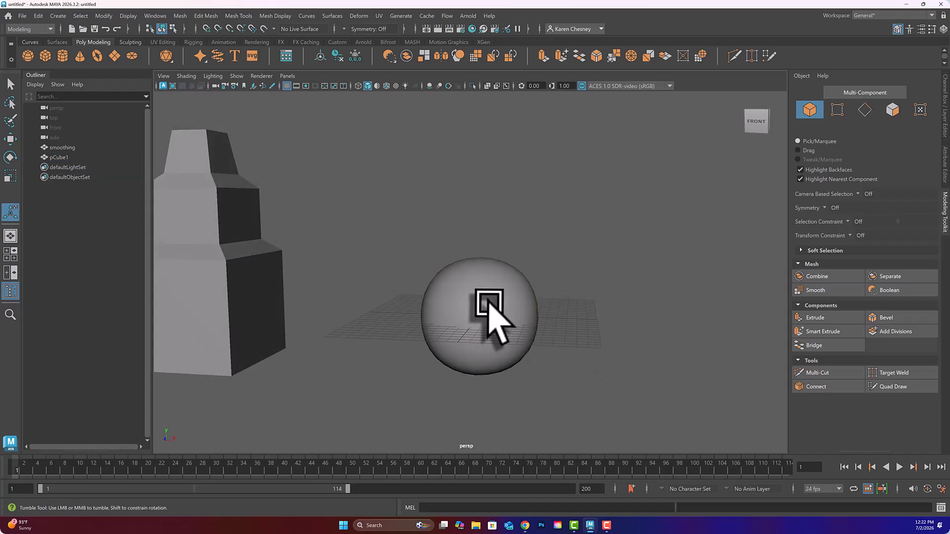
pyautogui.moveTo(490, 301)
pyautogui.keyDown('alt'); pyautogui.mouseDown()
pyautogui.moveTo(496, 282)
pyautogui.moveTo(482, 340)
pyautogui.moveTo(489, 312)
pyautogui.moveTo(510, 304)
pyautogui.moveTo(519, 322)
pyautogui.moveTo(485, 333)
pyautogui.moveTo(465, 313)
pyautogui.moveTo(481, 308)
pyautogui.mouseUp(); pyautogui.keyUp('alt')
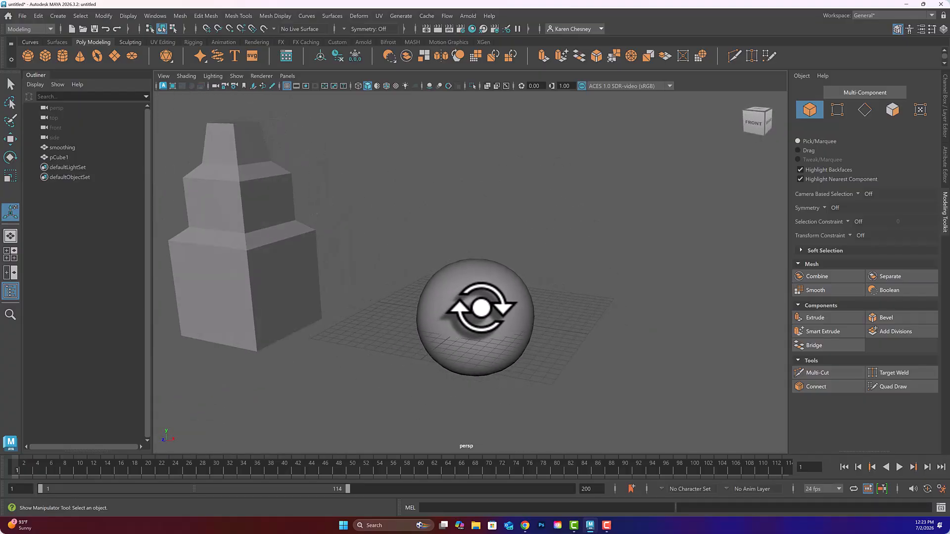
# Create a polygon sphere, move it along X beside the smoothed cube, and scale it up to a similar size
pyautogui.click(28, 56)
pyautogui.press('w')
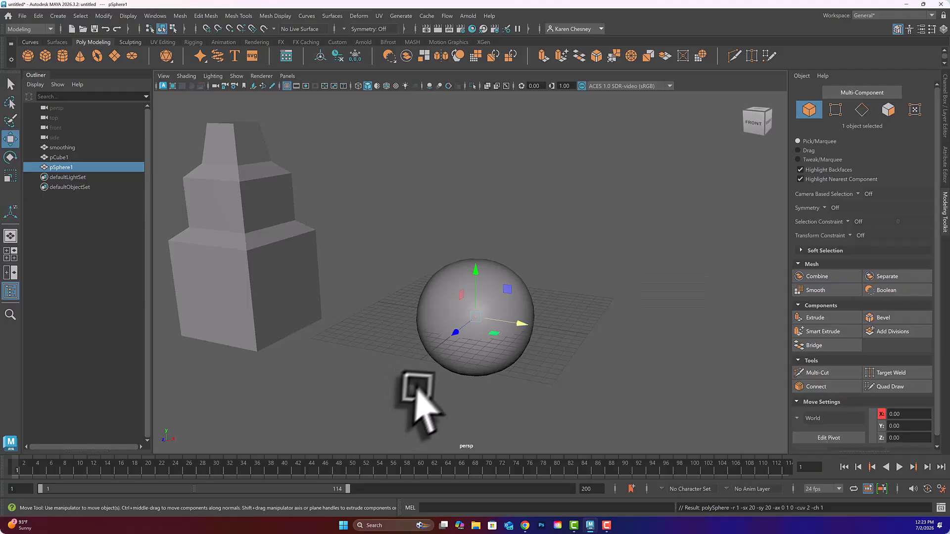
pyautogui.moveTo(534, 326); pyautogui.dragTo(707, 260)
pyautogui.press('r')
pyautogui.click(692, 250)
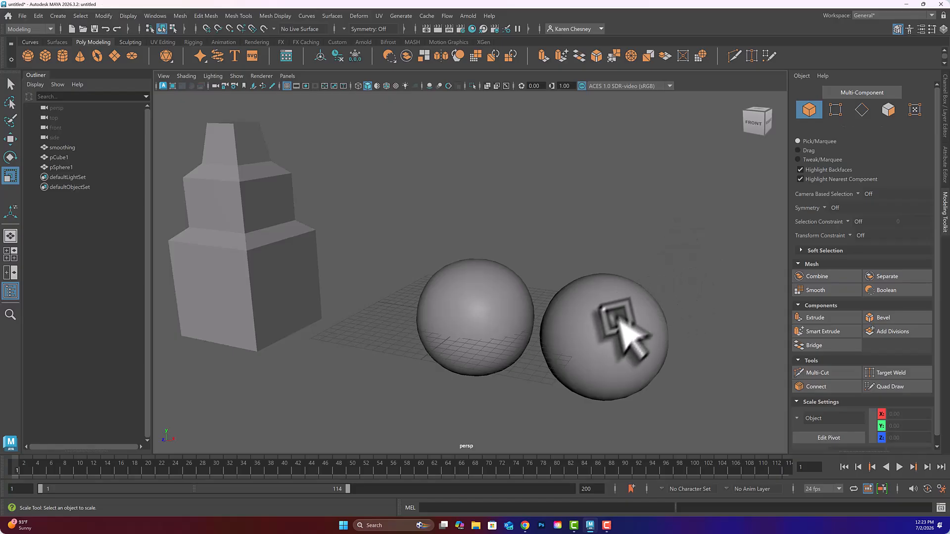
# Compare the polygon sphere's shape and topology with the smoothed cube from above, selecting each in turn
pyautogui.keyDown('alt'); pyautogui.moveTo(615, 328); pyautogui.dragTo(497, 339); pyautogui.keyUp('alt')
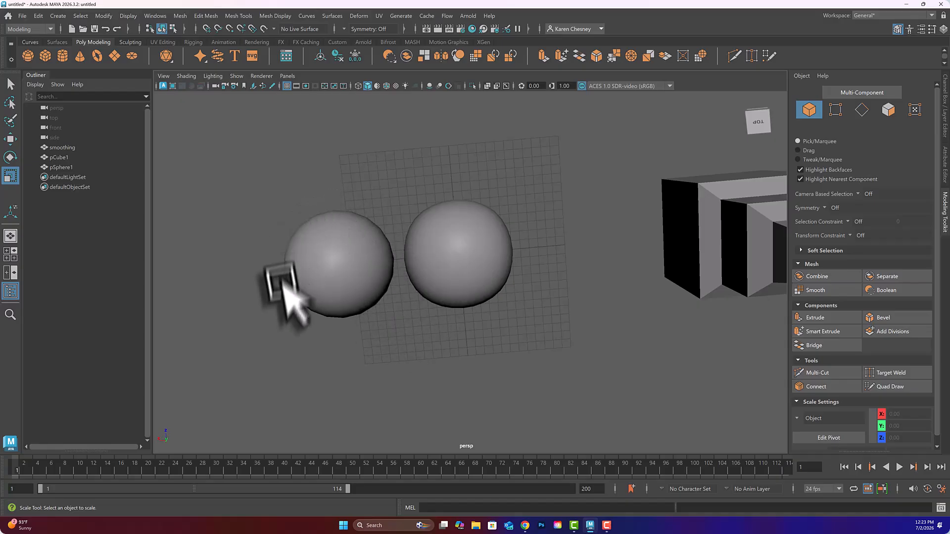
pyautogui.click(329, 257)
pyautogui.keyDown('alt'); pyautogui.moveTo(340, 263); pyautogui.dragTo(366, 257); pyautogui.keyUp('alt')
pyautogui.click(462, 275)
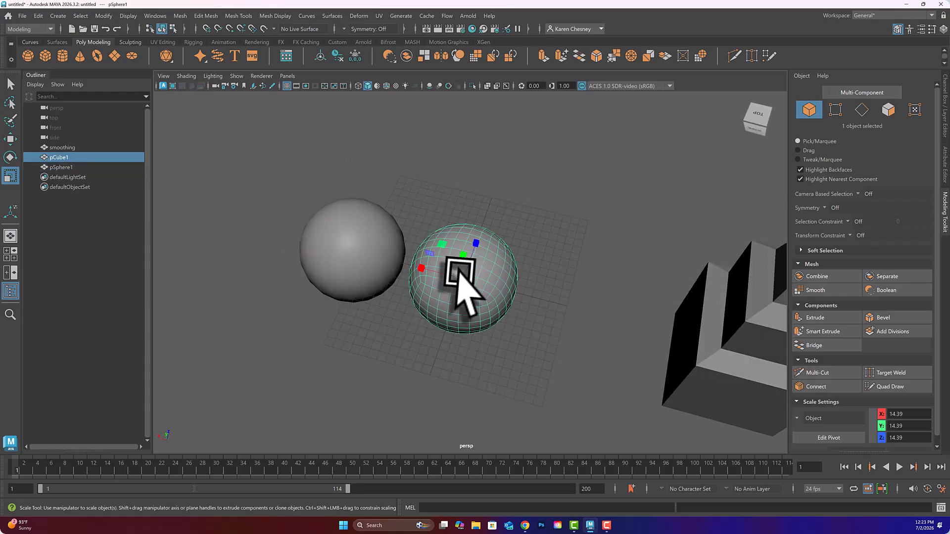
# Compare the wireframes of the smoothed cube and the polygon sphere from the side, and delete the polygon sphere
pyautogui.keyDown('shift'); pyautogui.click(375, 252); pyautogui.keyUp('shift')
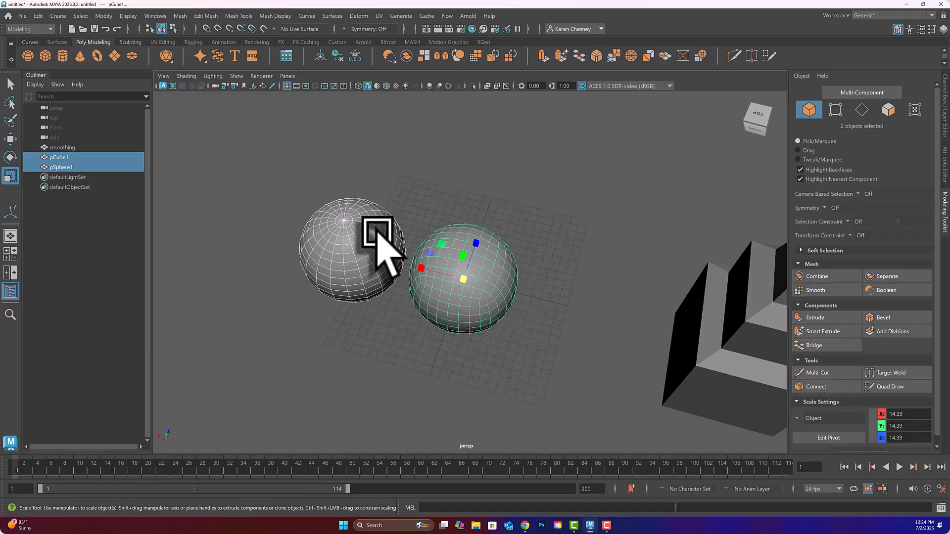
pyautogui.keyDown('alt'); pyautogui.moveTo(442, 273); pyautogui.dragTo(452, 329); pyautogui.keyUp('alt')
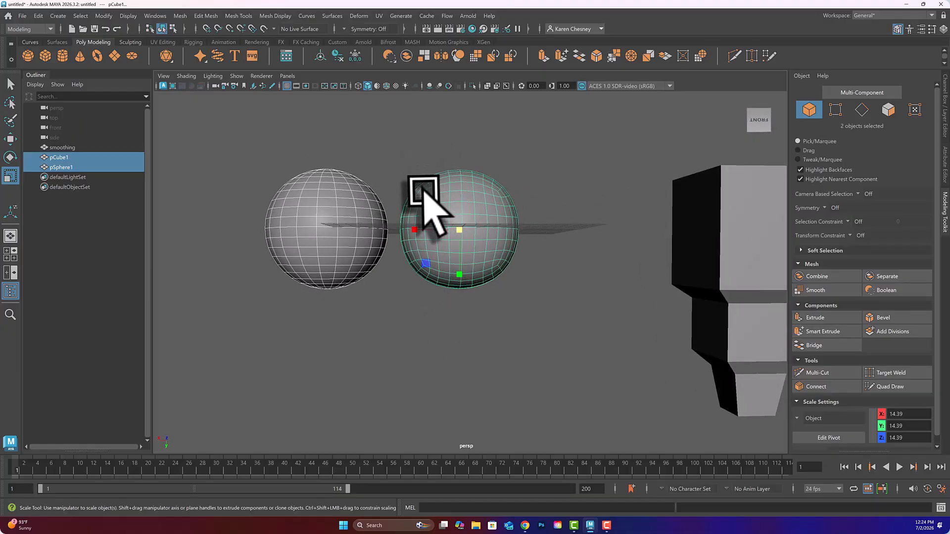
pyautogui.moveTo(463, 228)
pyautogui.keyDown('alt'); pyautogui.mouseDown()
pyautogui.moveTo(464, 263)
pyautogui.moveTo(470, 224)
pyautogui.moveTo(467, 248)
pyautogui.moveTo(454, 250)
pyautogui.moveTo(464, 232)
pyautogui.mouseUp(); pyautogui.keyUp('alt')
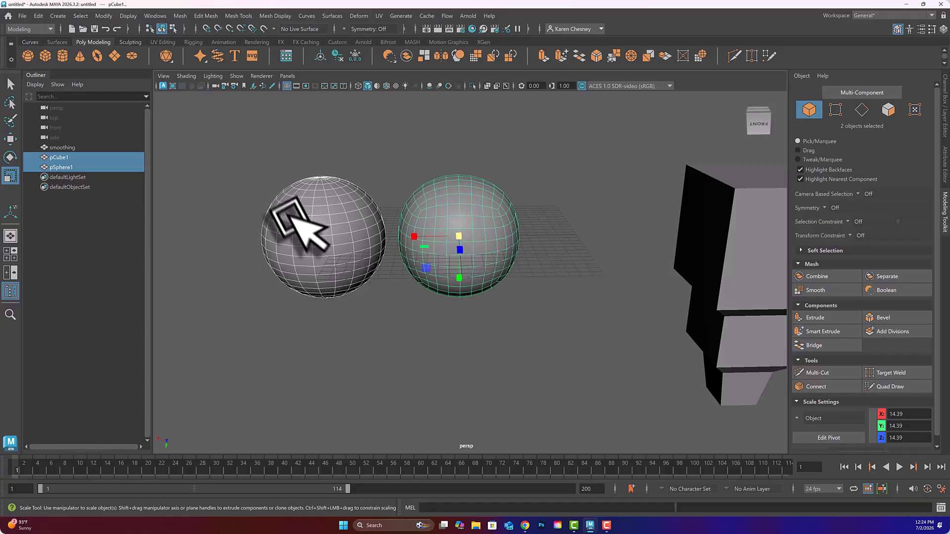
pyautogui.keyDown('alt'); pyautogui.moveTo(290, 210); pyautogui.dragTo(295, 214); pyautogui.keyUp('alt')
pyautogui.click(305, 237)
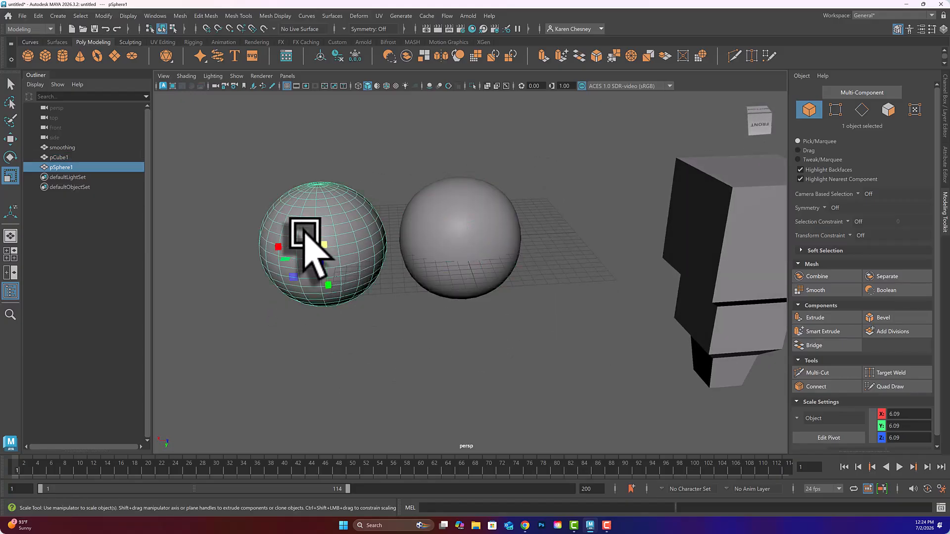
pyautogui.press('Delete')
# Move the smoothed cube off the grid to X -19.54, Z 21.63
pyautogui.click(454, 230)
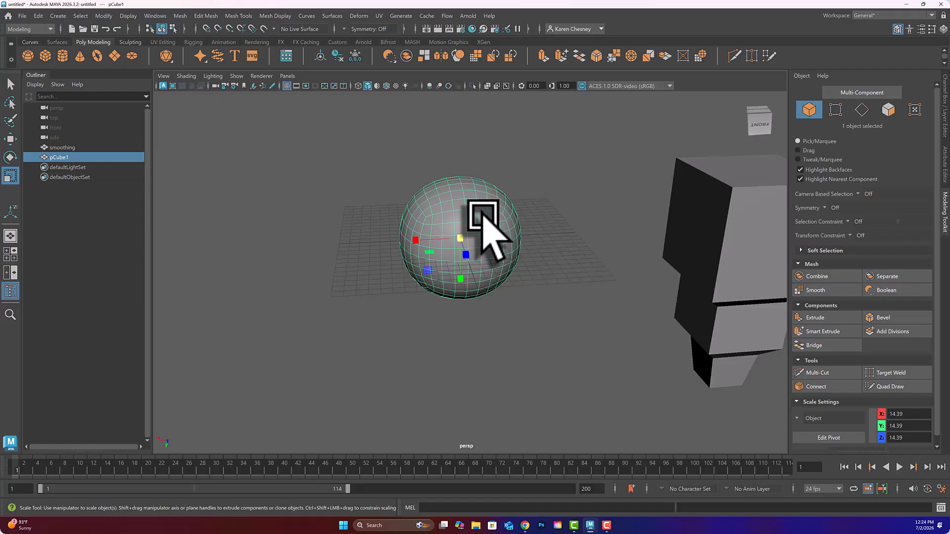
pyautogui.keyDown('alt'); pyautogui.moveTo(465, 226); pyautogui.dragTo(649, 170); pyautogui.keyUp('alt')
pyautogui.press('w')
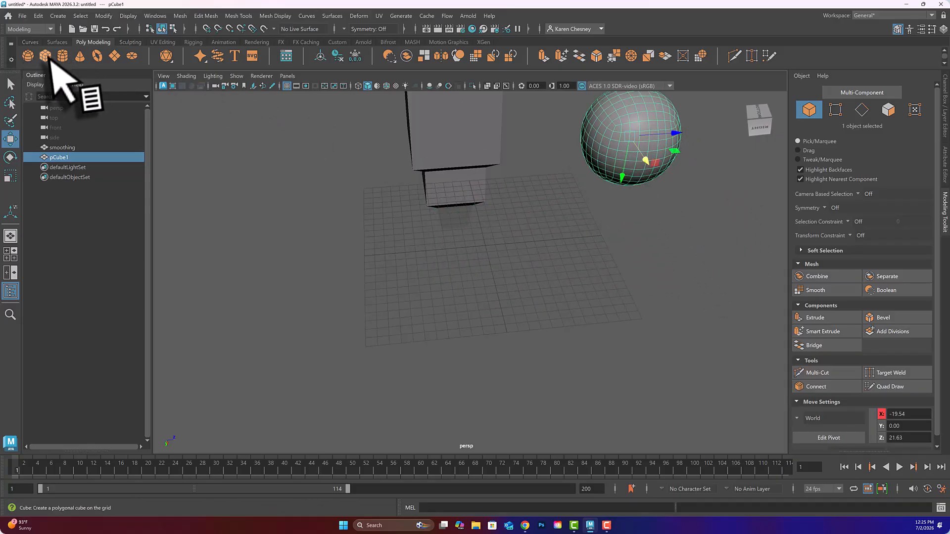
# Create a polygon cube at the grid's centre and scale it into a long box of 8.46 by 8.46 by 23.55
pyautogui.click(46, 56)
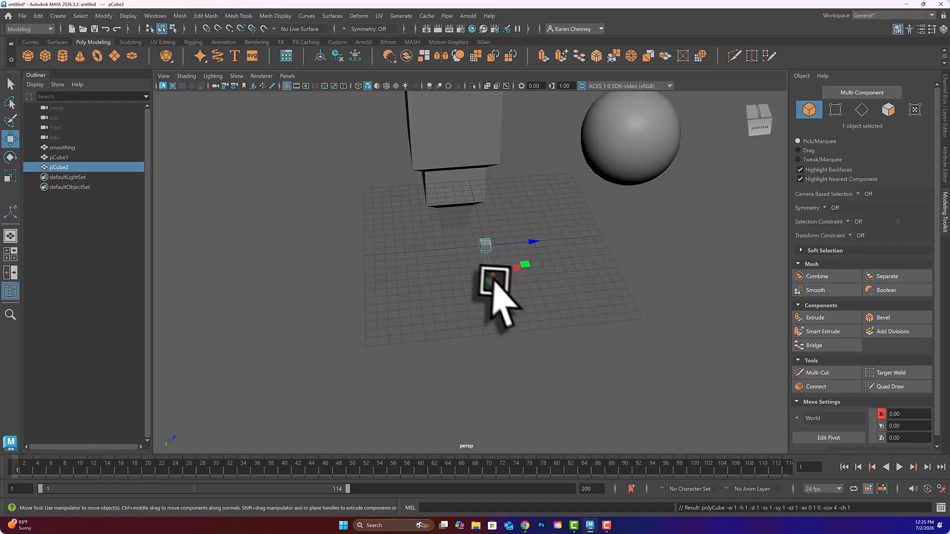
pyautogui.moveTo(487, 246); pyautogui.dragTo(606, 237)
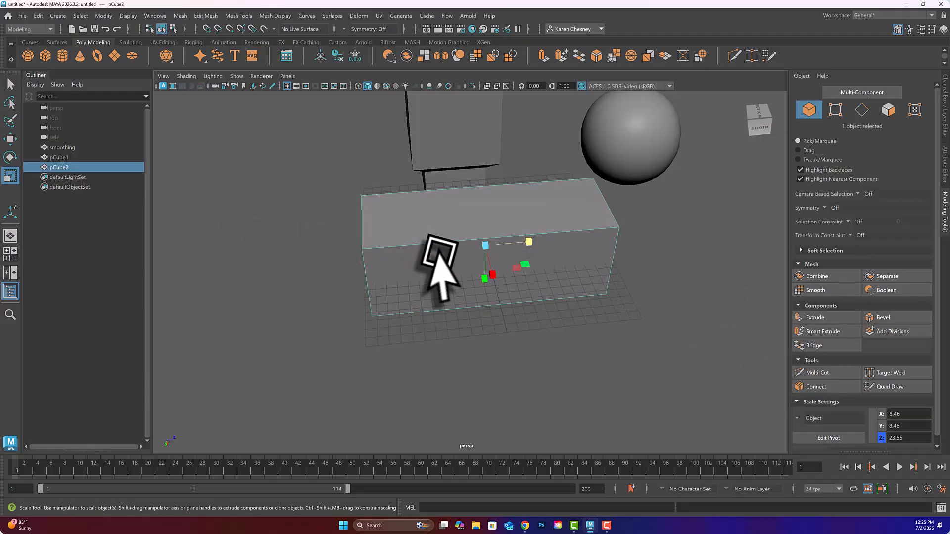
# Select all edges of the long box and smooth it with 3 divisions into an elongated ellipsoid
pyautogui.moveTo(436, 252); pyautogui.dragTo(430, 216, button='right')
pyautogui.moveTo(276, 175); pyautogui.dragTo(727, 376)
pyautogui.click(821, 289)
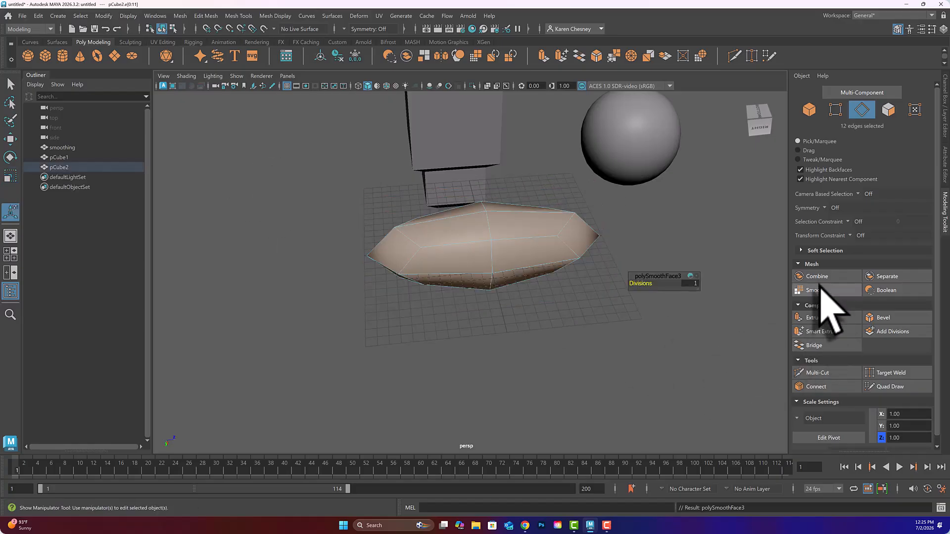
pyautogui.moveTo(568, 339)
pyautogui.keyDown('alt'); pyautogui.mouseDown()
pyautogui.moveTo(569, 314)
pyautogui.moveTo(619, 315)
pyautogui.moveTo(550, 319)
pyautogui.moveTo(553, 354)
pyautogui.moveTo(558, 319)
pyautogui.moveTo(554, 340)
pyautogui.moveTo(569, 322)
pyautogui.mouseUp(); pyautogui.keyUp('alt')
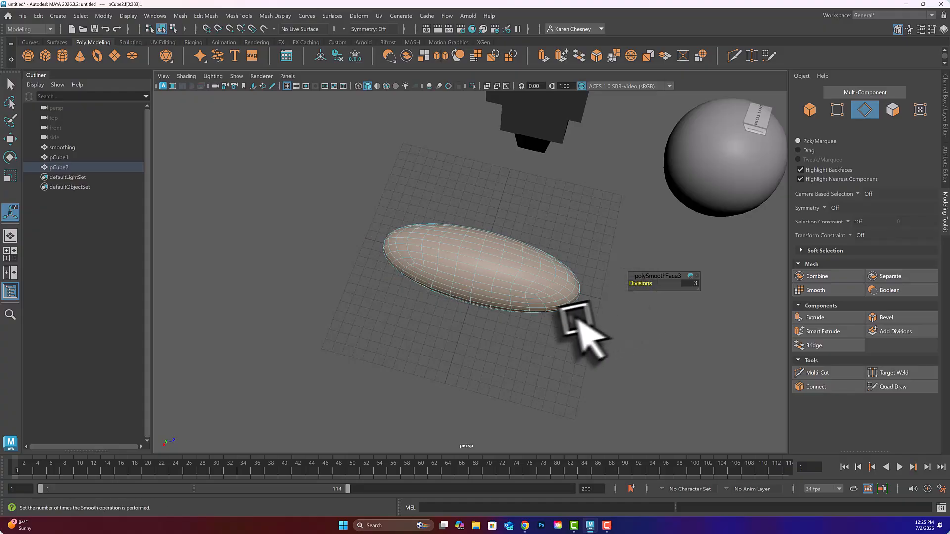
# Inspect the ellipsoid from the side and move its mesh off the grid by about -18.87 in X and -17.2 in Z
pyautogui.keyDown('alt'); pyautogui.moveTo(537, 322); pyautogui.dragTo(547, 303); pyautogui.keyUp('alt')
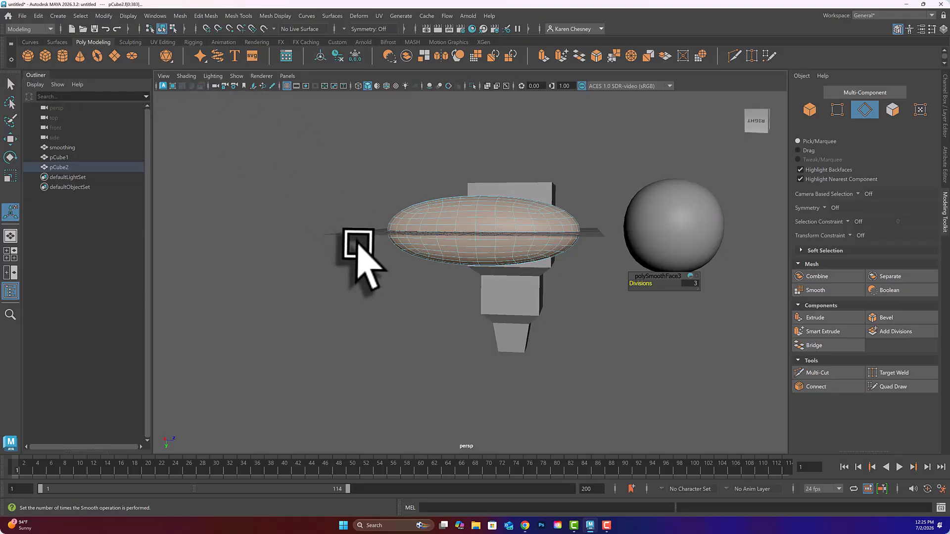
pyautogui.keyDown('alt'); pyautogui.moveTo(357, 242); pyautogui.dragTo(341, 263); pyautogui.keyUp('alt')
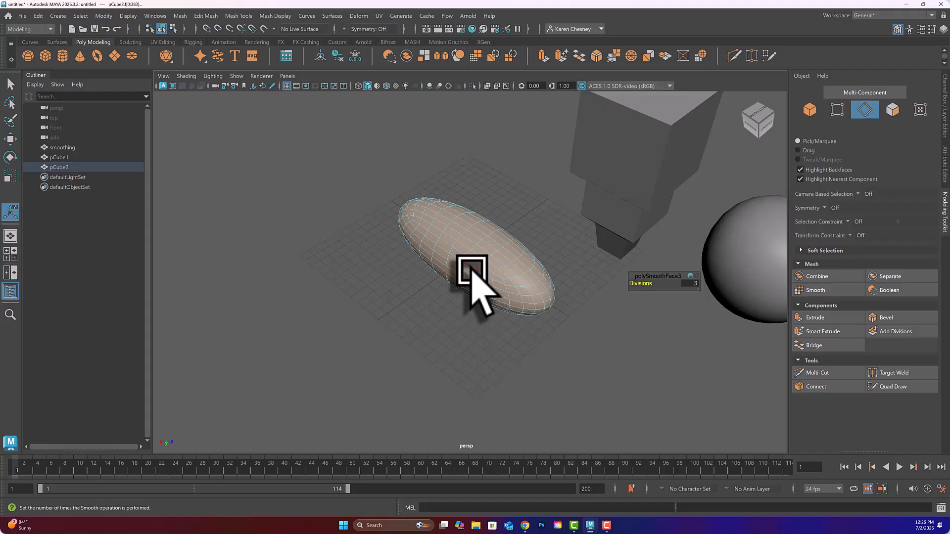
pyautogui.press('w')
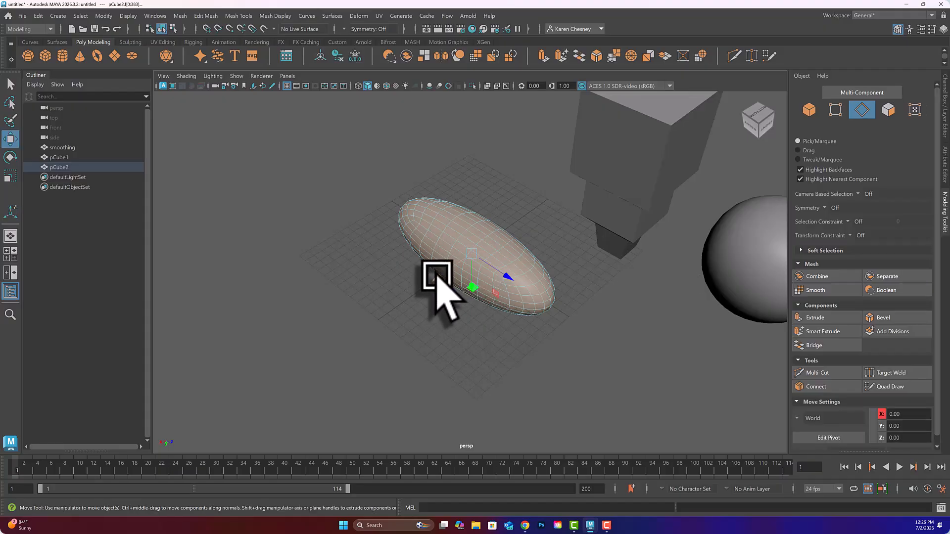
pyautogui.moveTo(435, 275); pyautogui.dragTo(502, 145, button='middle')
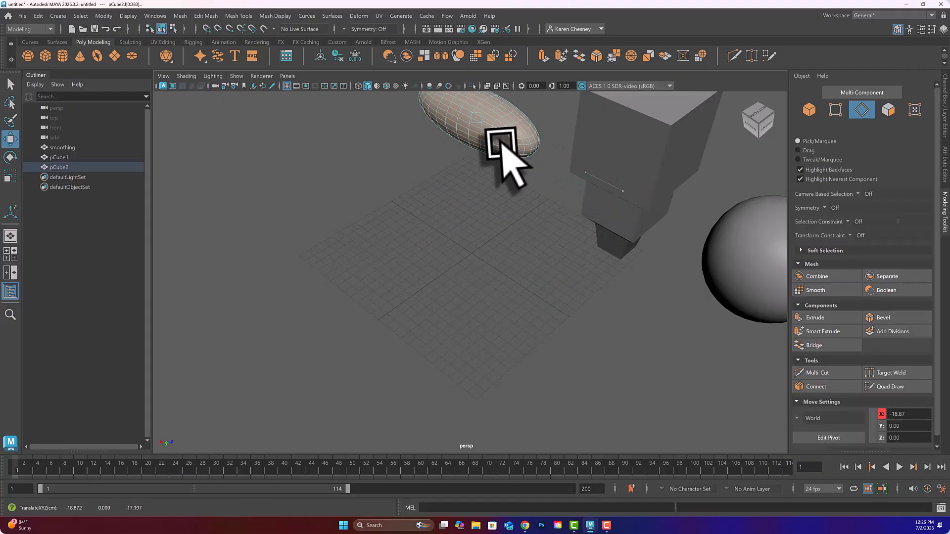
# Create a polygon torus at the grid's centre and scale it uniformly to about 6.92
pyautogui.click(97, 55)
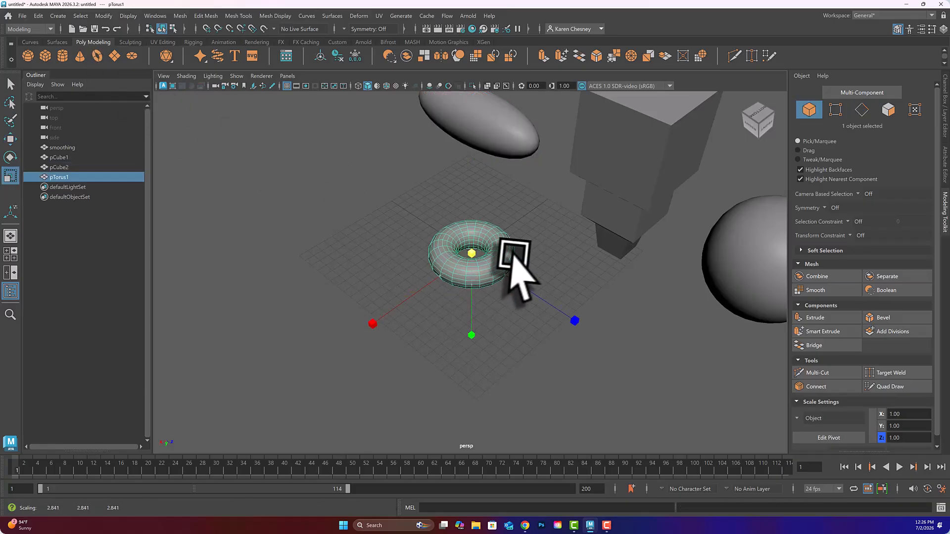
pyautogui.moveTo(512, 254); pyautogui.dragTo(599, 279)
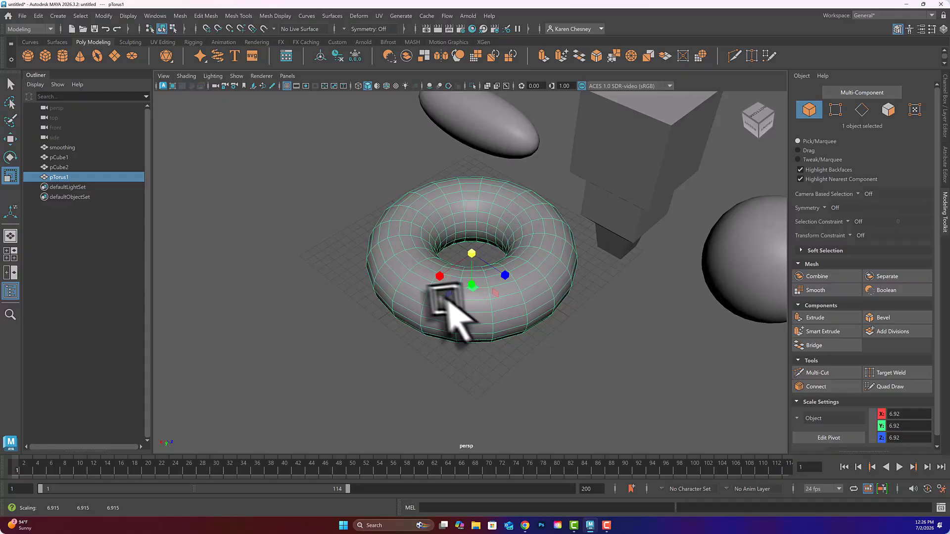
pyautogui.keyDown('alt'); pyautogui.moveTo(458, 279); pyautogui.dragTo(334, 208); pyautogui.keyUp('alt')
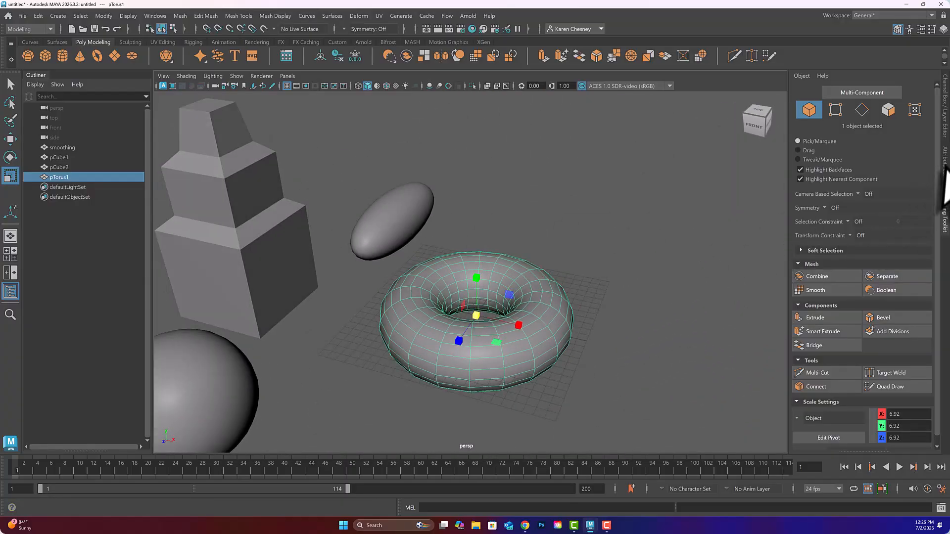
# Set both Subdivisions Axis and Subdivisions Height of the torus to 6
pyautogui.click(944, 164)
pyautogui.click(771, 96)
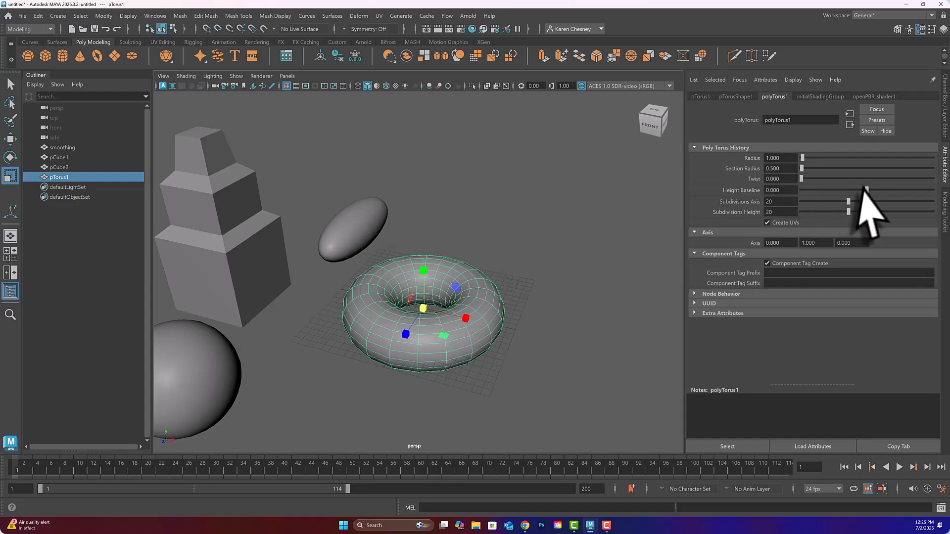
pyautogui.moveTo(847, 201); pyautogui.dragTo(810, 206)
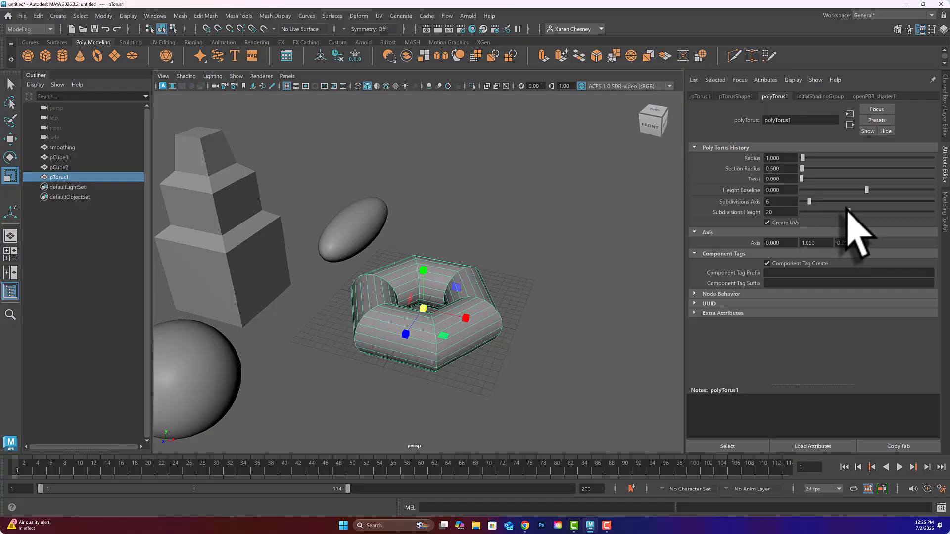
pyautogui.moveTo(847, 210); pyautogui.dragTo(809, 213)
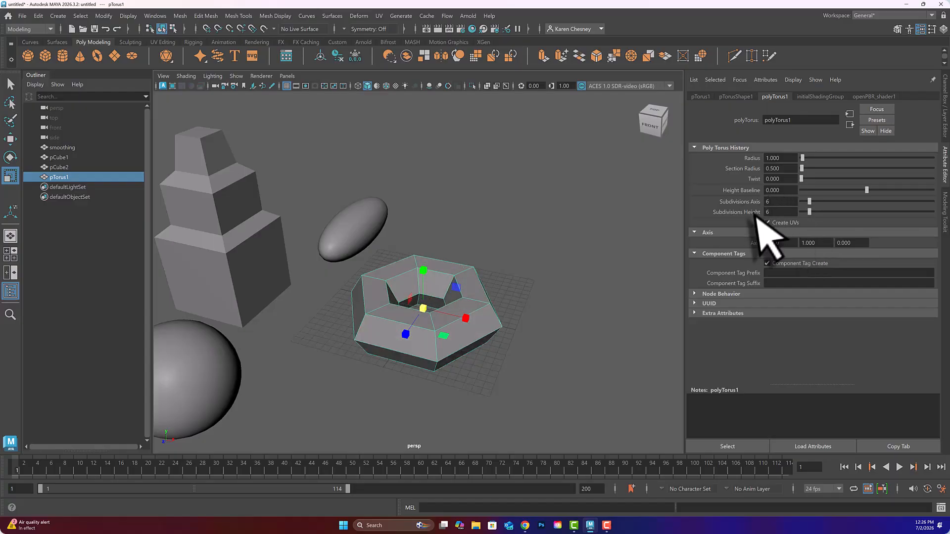
# Move the faceted torus off the grid's centre along X and Z, and frame it for a close inspection
pyautogui.moveTo(481, 341)
pyautogui.keyDown('alt'); pyautogui.mouseDown()
pyautogui.moveTo(483, 371)
pyautogui.moveTo(480, 344)
pyautogui.moveTo(420, 297)
pyautogui.moveTo(430, 338)
pyautogui.moveTo(484, 340)
pyautogui.mouseUp(); pyautogui.keyUp('alt')
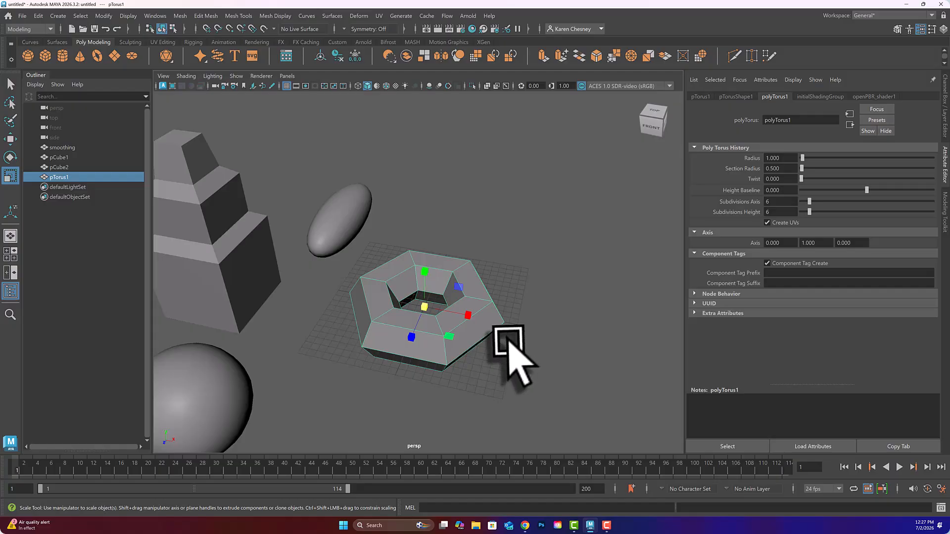
pyautogui.press('w')
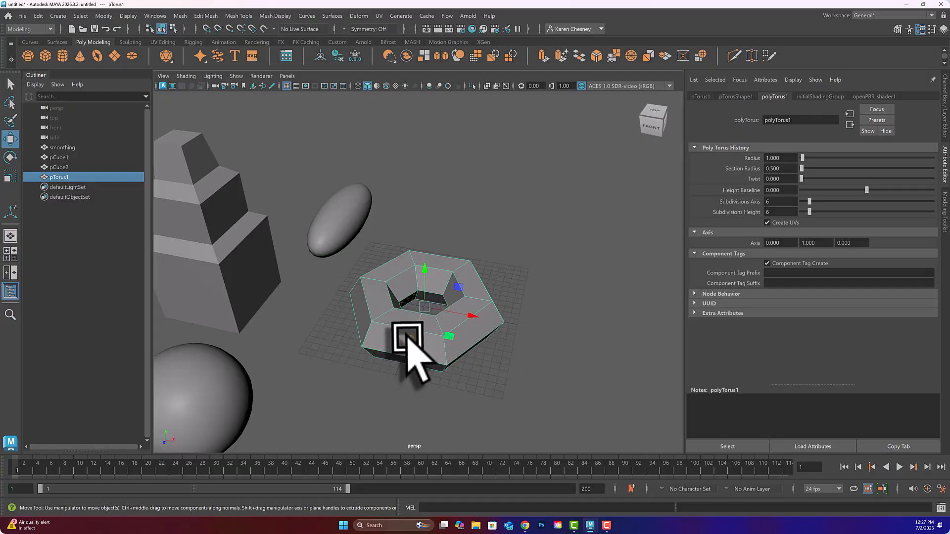
pyautogui.moveTo(408, 337); pyautogui.dragTo(474, 221)
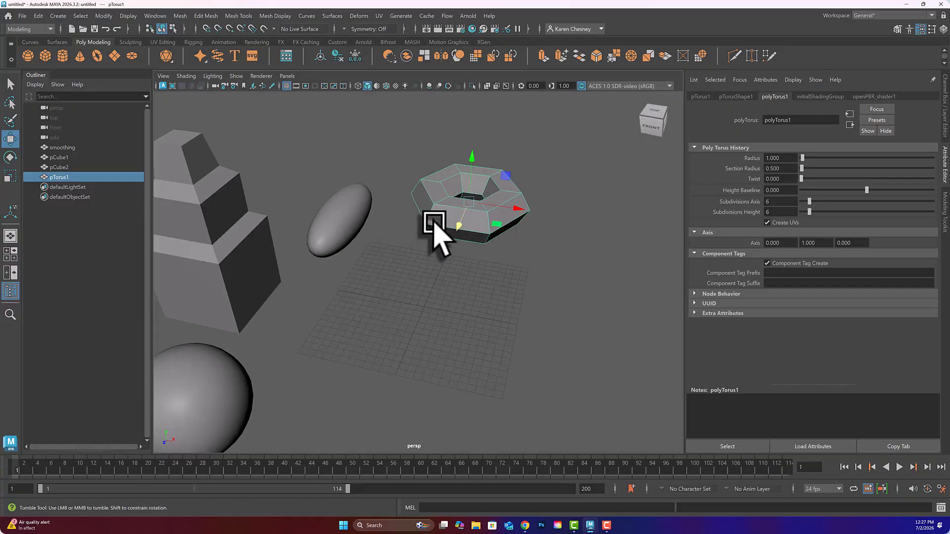
pyautogui.moveTo(435, 223)
pyautogui.keyDown('alt'); pyautogui.mouseDown()
pyautogui.moveTo(435, 238)
pyautogui.moveTo(449, 210)
pyautogui.mouseUp(); pyautogui.keyUp('alt')
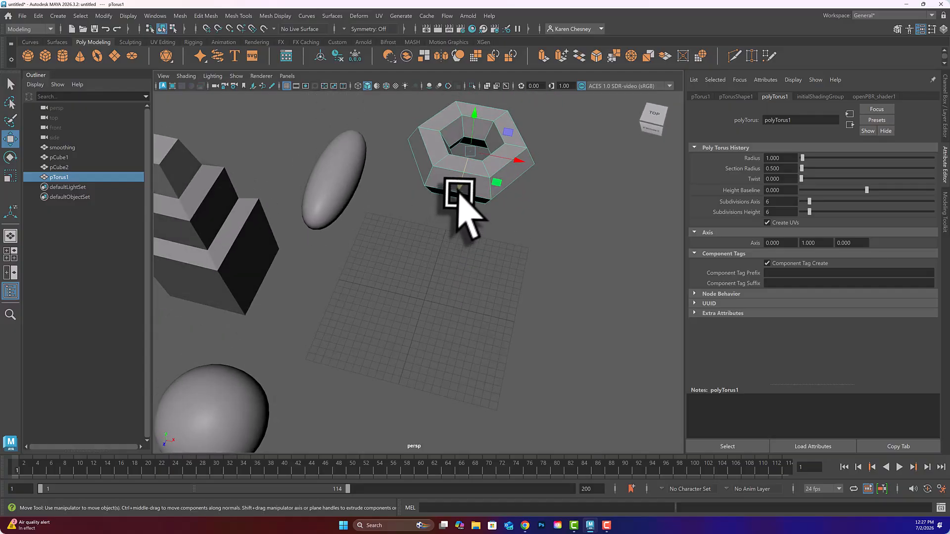
pyautogui.press('f')
pyautogui.keyDown('alt'); pyautogui.moveTo(430, 269); pyautogui.dragTo(425, 243); pyautogui.keyUp('alt')
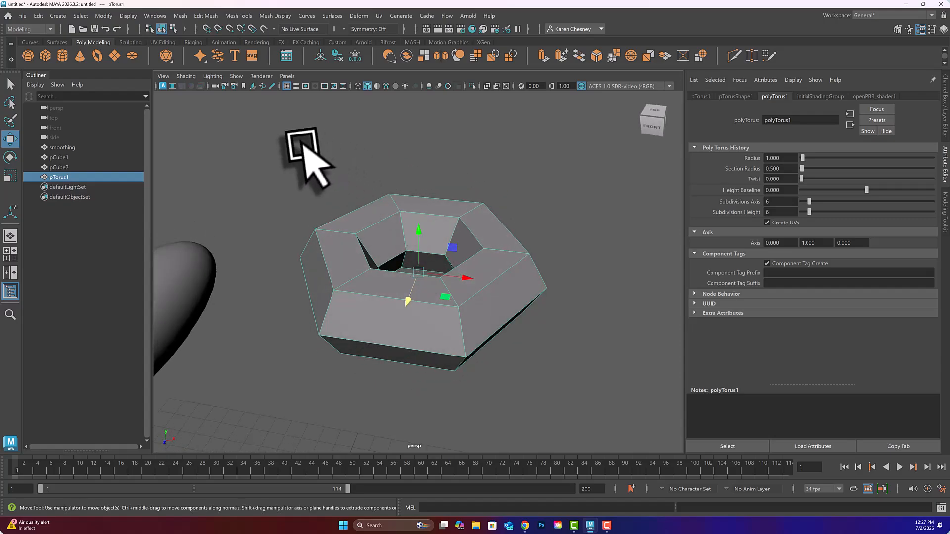
# Create a polygon pipe at the grid's centre, inspect it from several angles, and delete it
pyautogui.rightClick(173, 59)
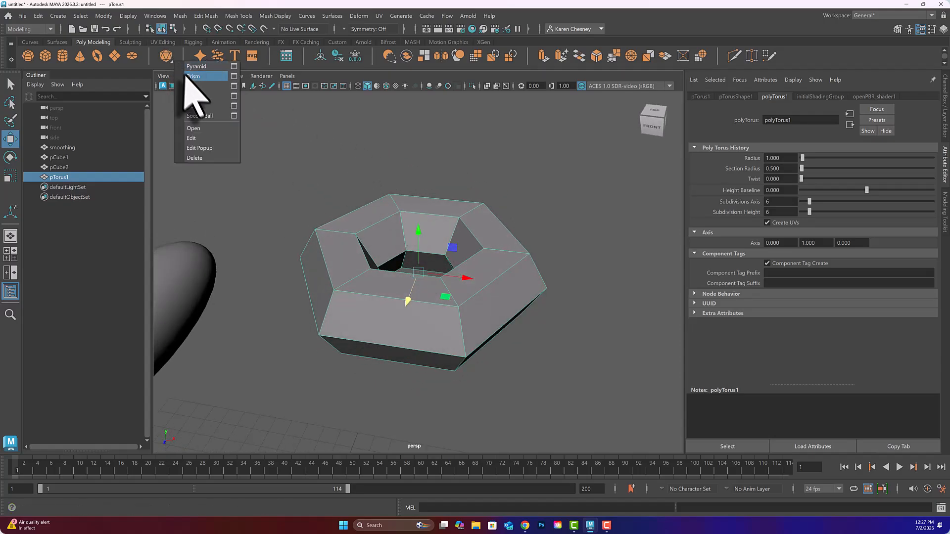
pyautogui.click(193, 87)
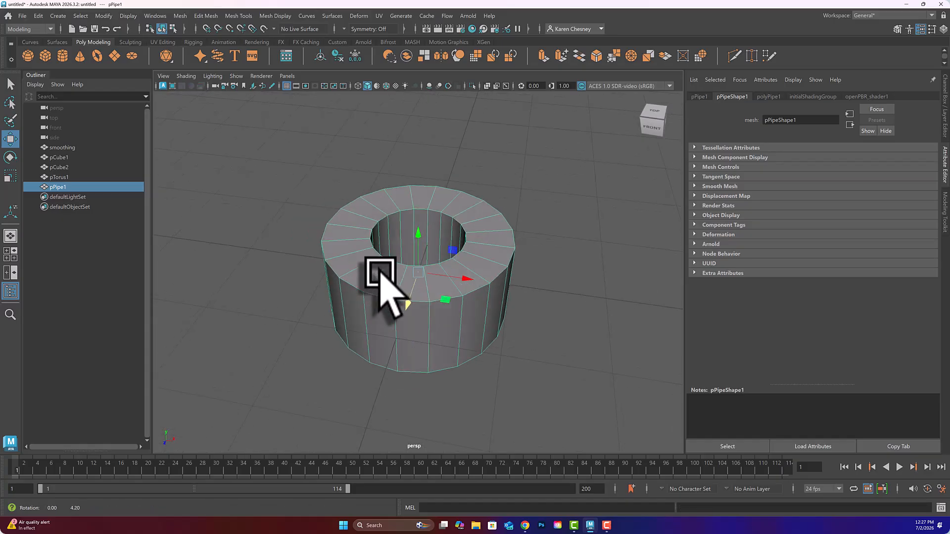
pyautogui.keyDown('alt'); pyautogui.moveTo(381, 279); pyautogui.dragTo(374, 251); pyautogui.keyUp('alt')
pyautogui.scroll(-8, 376, 258)
pyautogui.press('Delete')
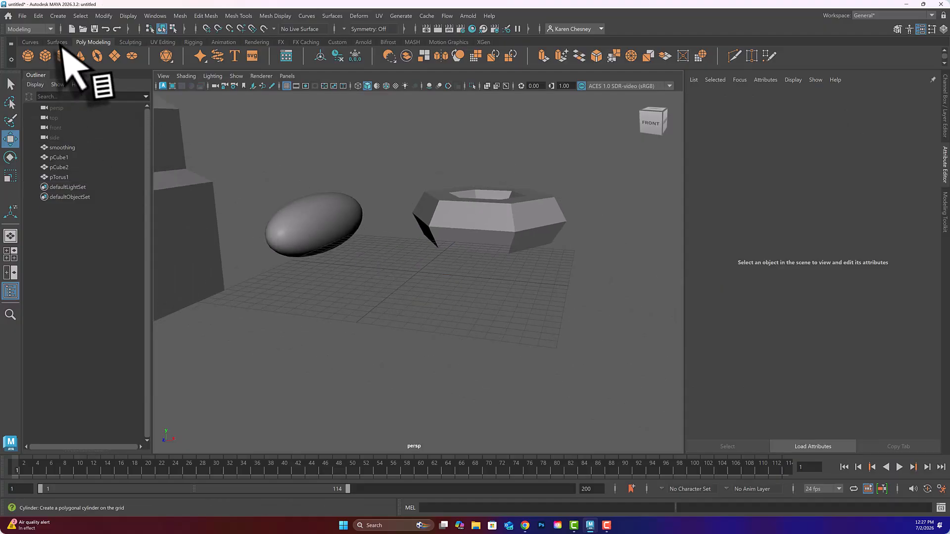
# Create a polygon cube at the grid's centre, scale it uniformly to 12.06, and delete the faceted torus behind it
pyautogui.click(45, 56)
pyautogui.press('r')
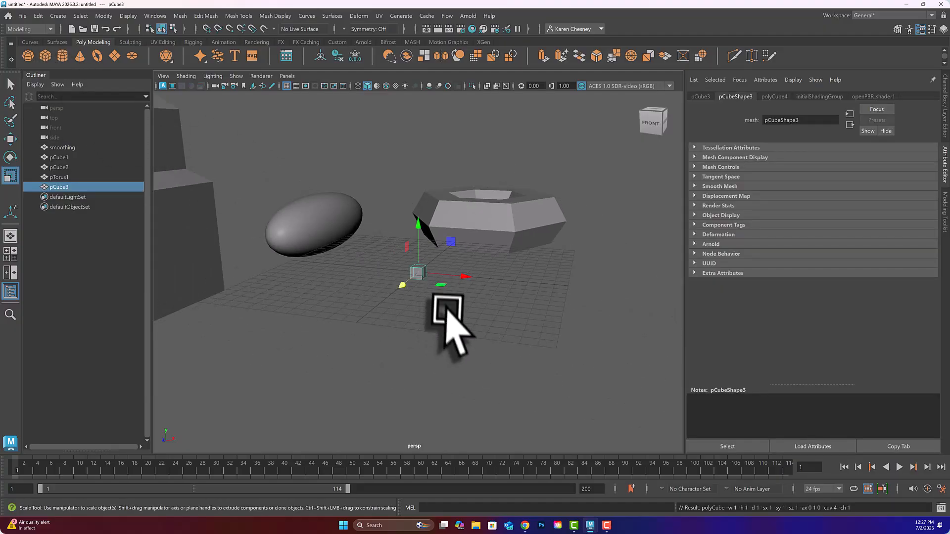
pyautogui.moveTo(482, 286); pyautogui.dragTo(530, 293, button='middle')
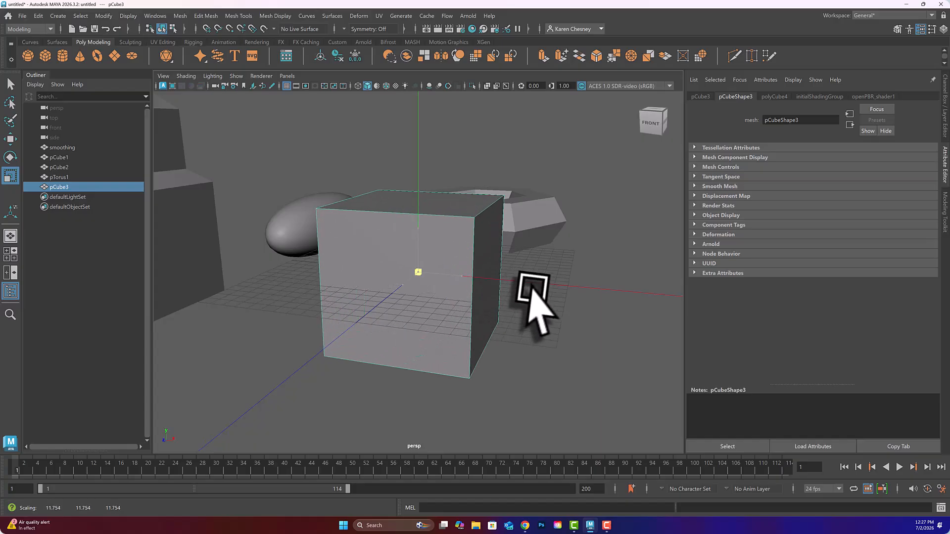
pyautogui.click(520, 216)
pyautogui.press('Delete')
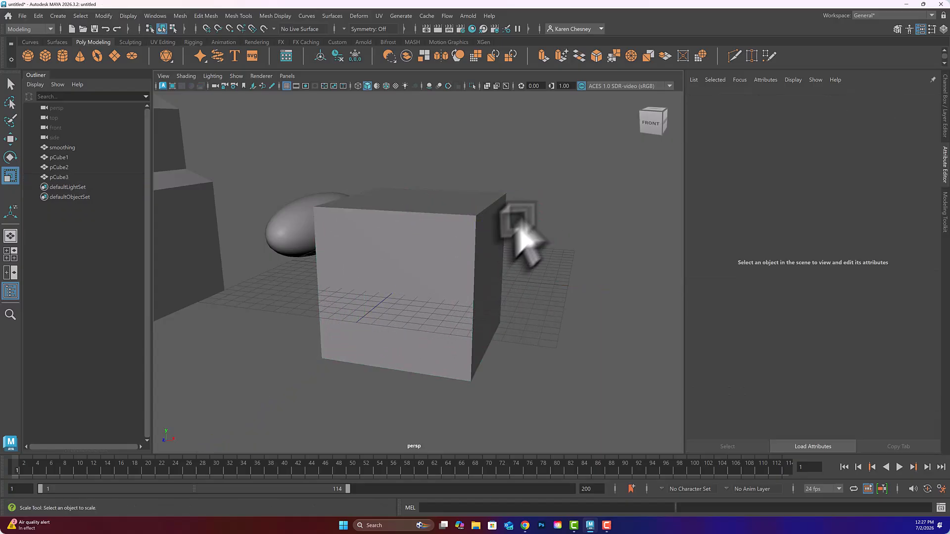
# Select the new cube, show the Modeling Toolkit, and switch the cube to edge selection
pyautogui.click(418, 250)
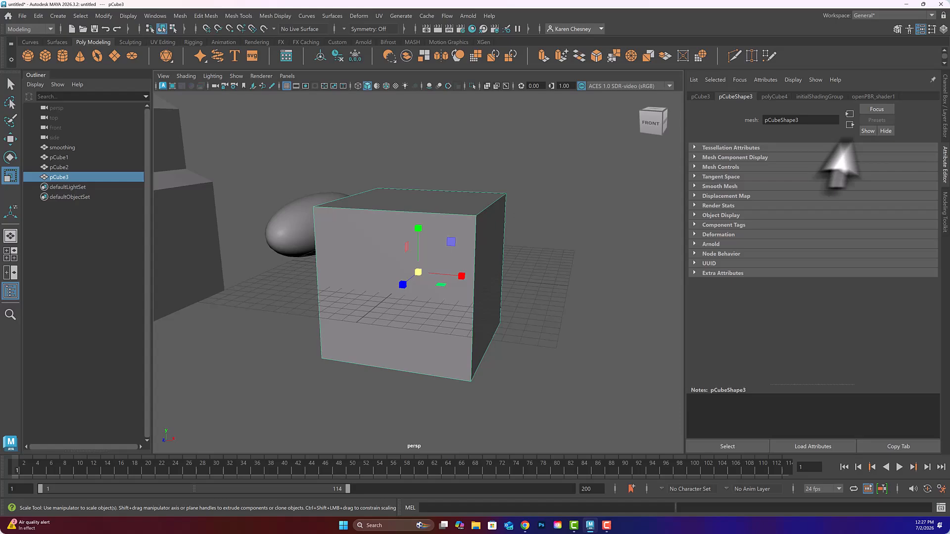
pyautogui.click(944, 214)
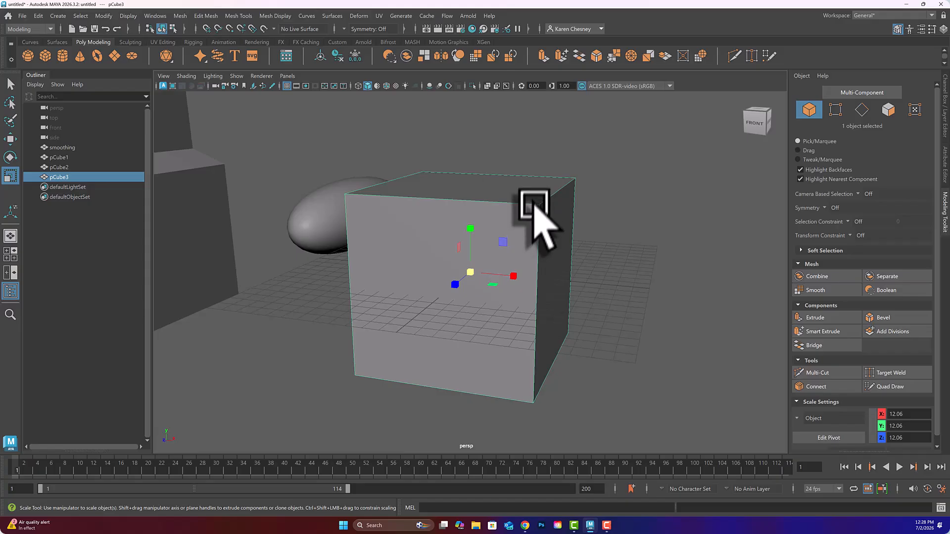
pyautogui.moveTo(501, 212); pyautogui.dragTo(503, 190, button='right')
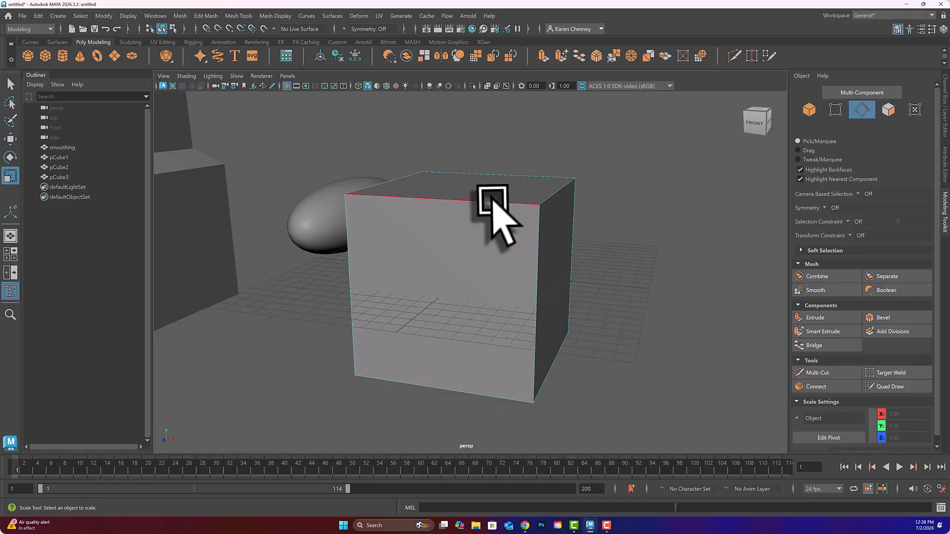
# Try beveling the cube's four top edges with a Fraction of 0.5 and 1 segment, and undo the bevel
pyautogui.click(492, 200)
pyautogui.keyDown('shift'); pyautogui.click(547, 197); pyautogui.keyUp('shift')
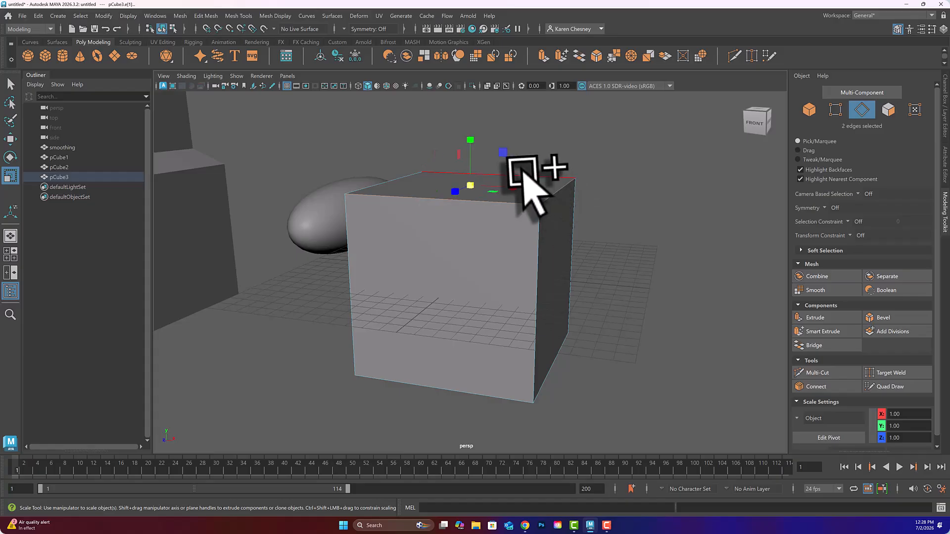
pyautogui.keyDown('shift'); pyautogui.click(526, 175); pyautogui.keyUp('shift')
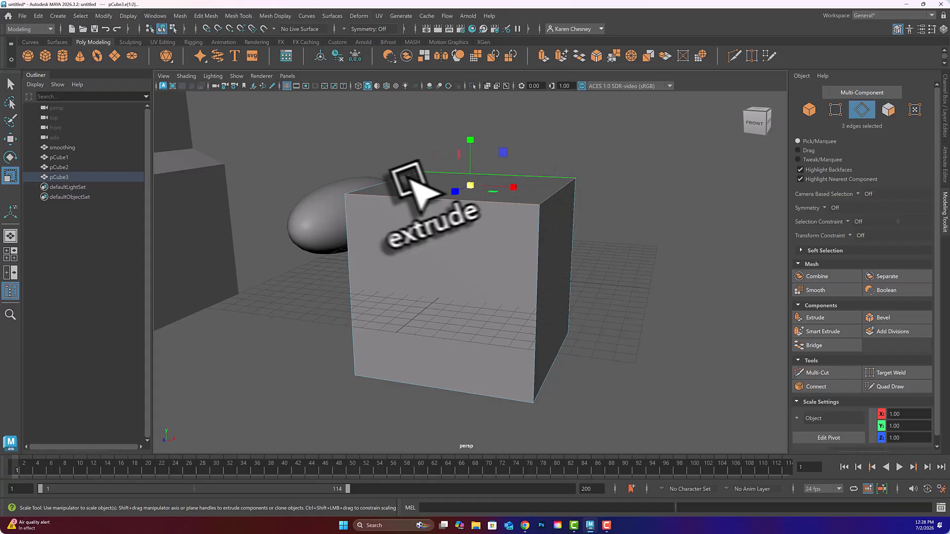
pyautogui.keyDown('shift'); pyautogui.click(359, 188); pyautogui.keyUp('shift')
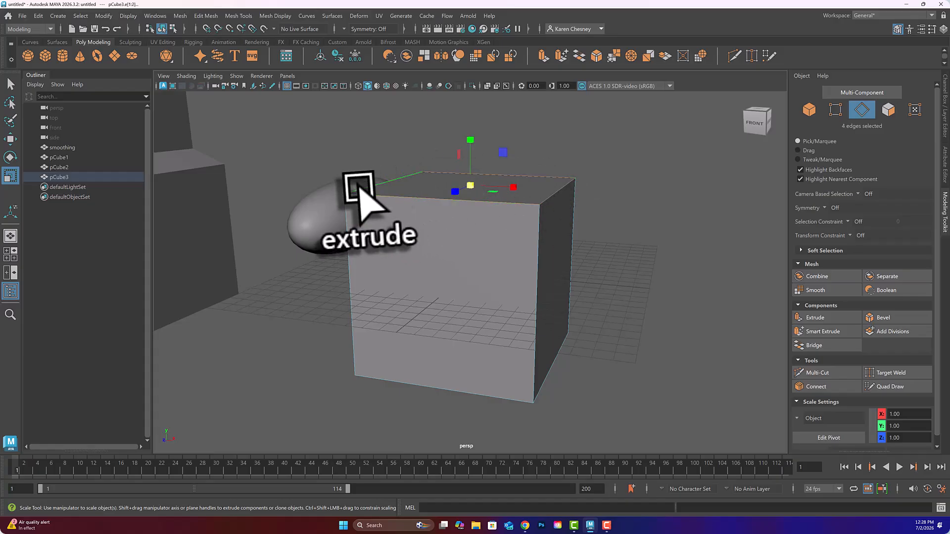
pyautogui.click(891, 319)
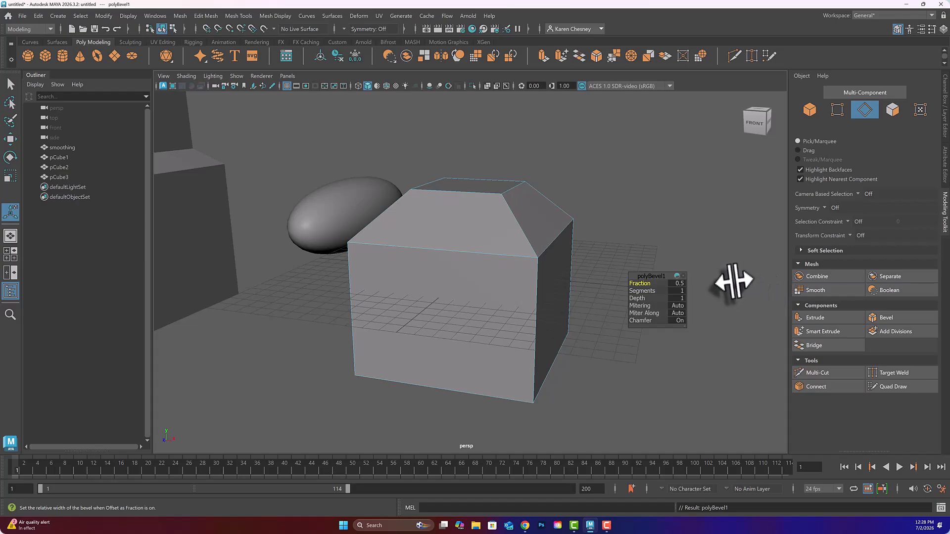
pyautogui.hotkey('ctrl', 'z')
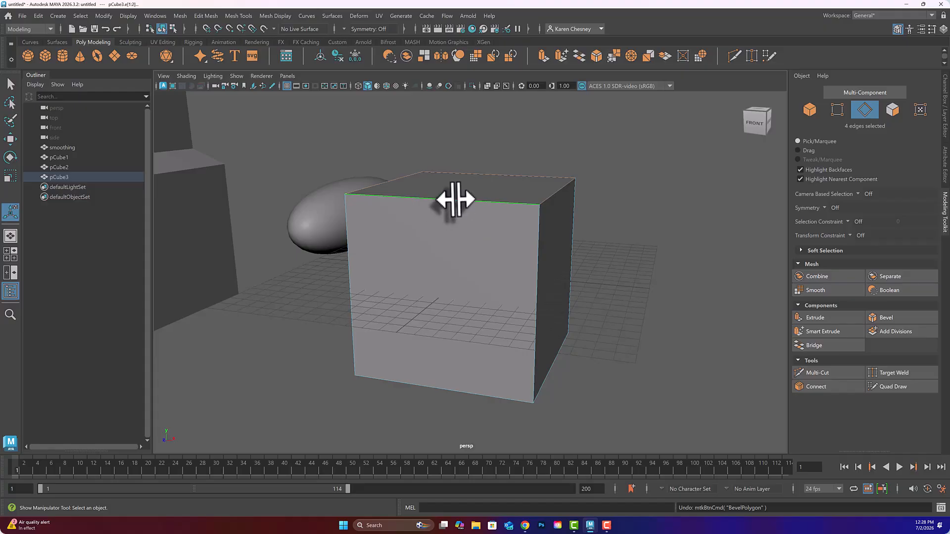
# Insert one edge loop close to the cube's top edge and another close to its bottom edge
pyautogui.click(239, 16)
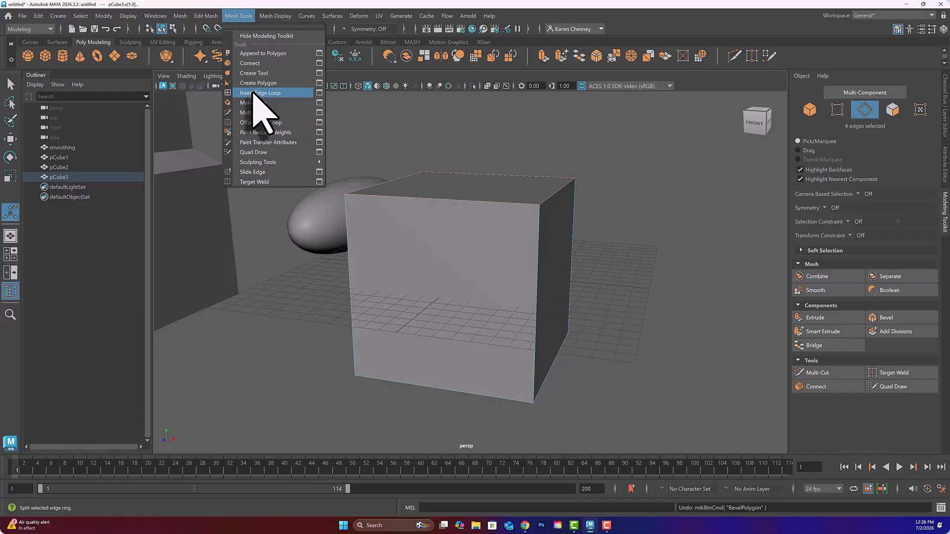
pyautogui.click(259, 94)
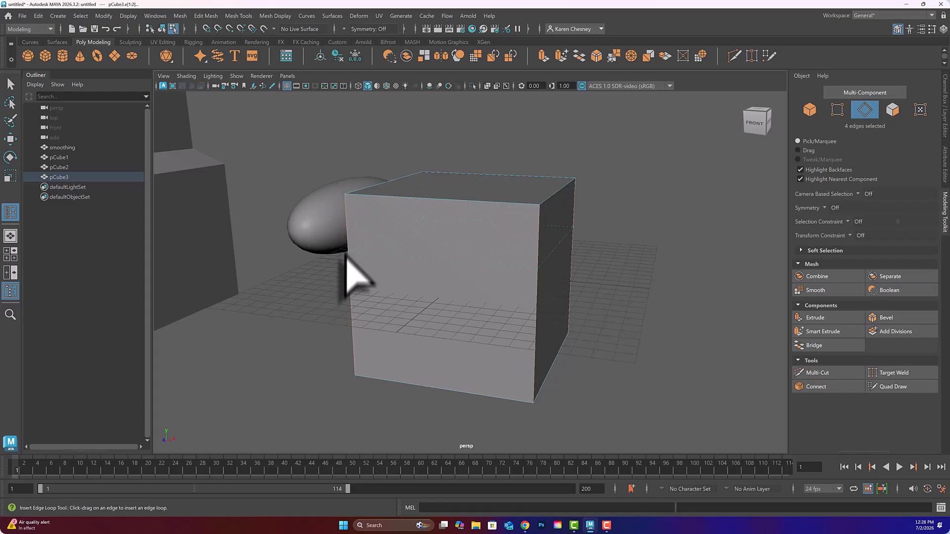
pyautogui.click(345, 197)
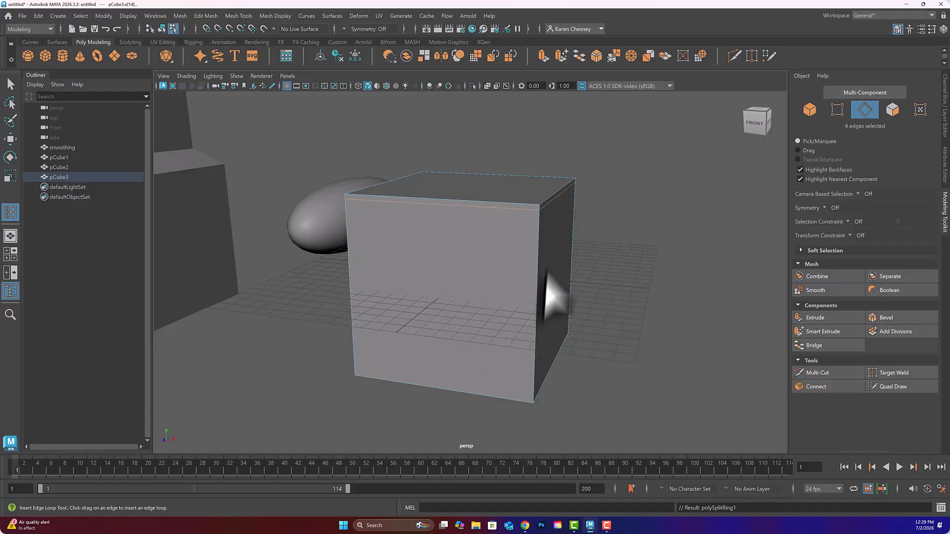
pyautogui.click(532, 396)
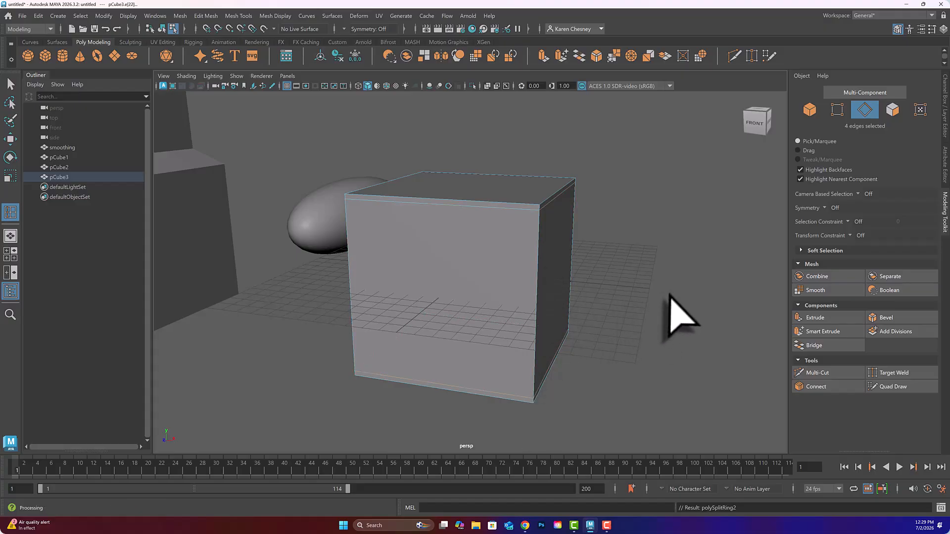
pyautogui.press('q')
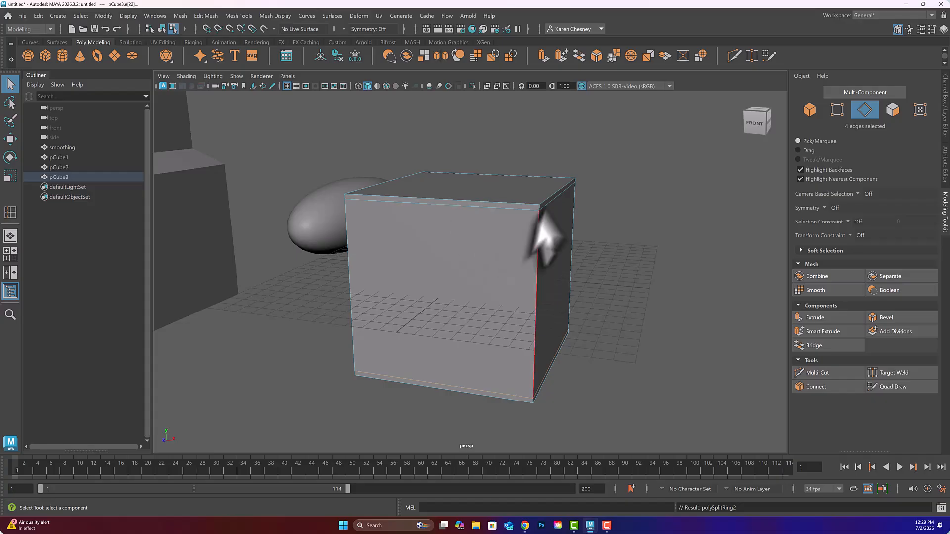
# Bevel the cube's four top edges with 2 segments, and view the cube unselected in object mode
pyautogui.click(464, 201)
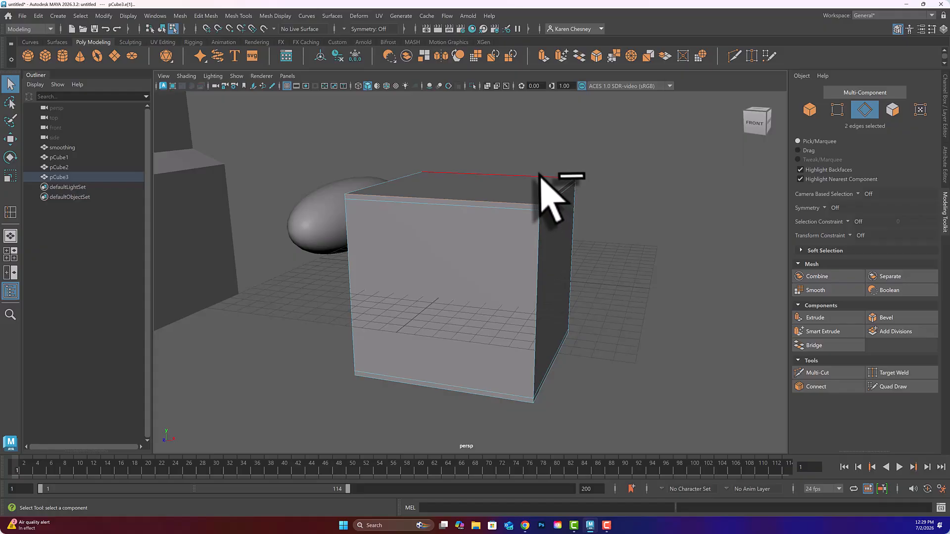
pyautogui.keyDown('shift'); pyautogui.click(537, 177); pyautogui.keyUp('shift')
pyautogui.keyDown('shift'); pyautogui.click(396, 179); pyautogui.keyUp('shift')
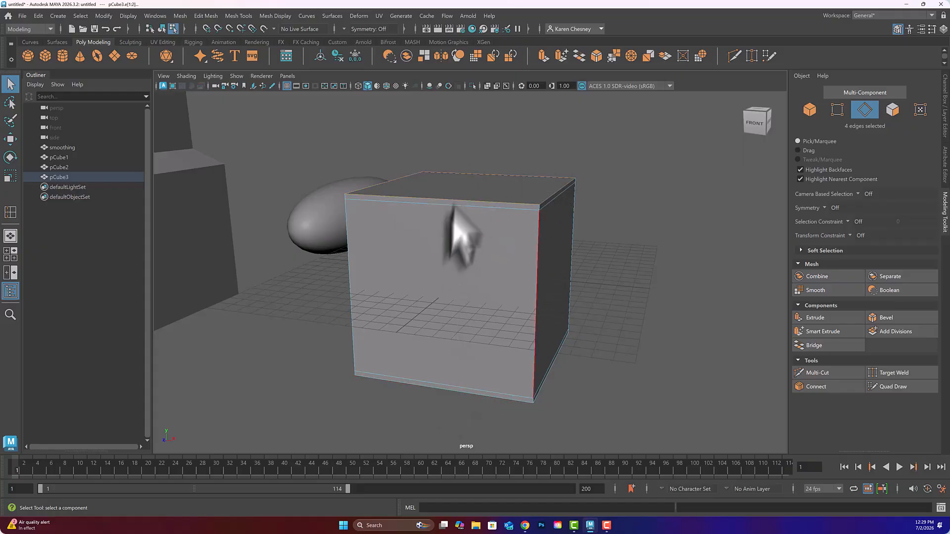
pyautogui.click(888, 318)
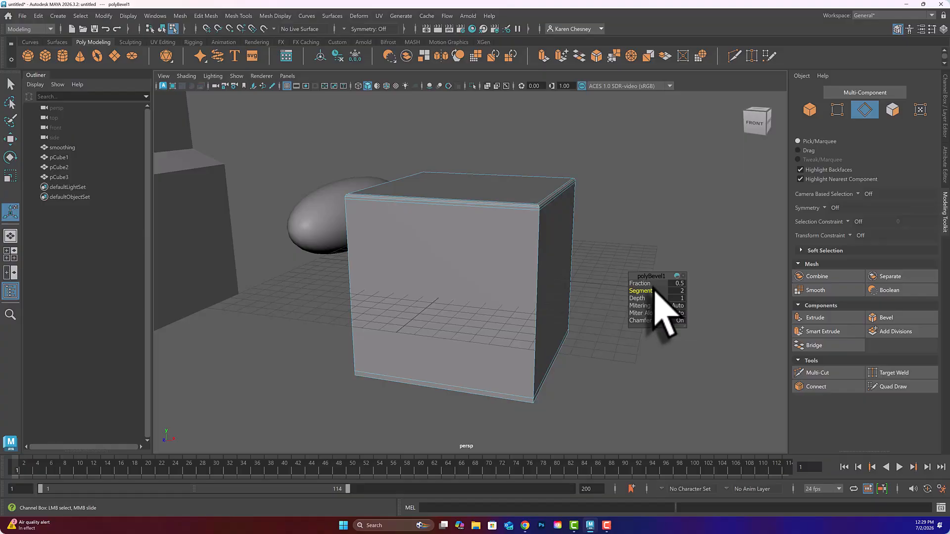
pyautogui.click(560, 236)
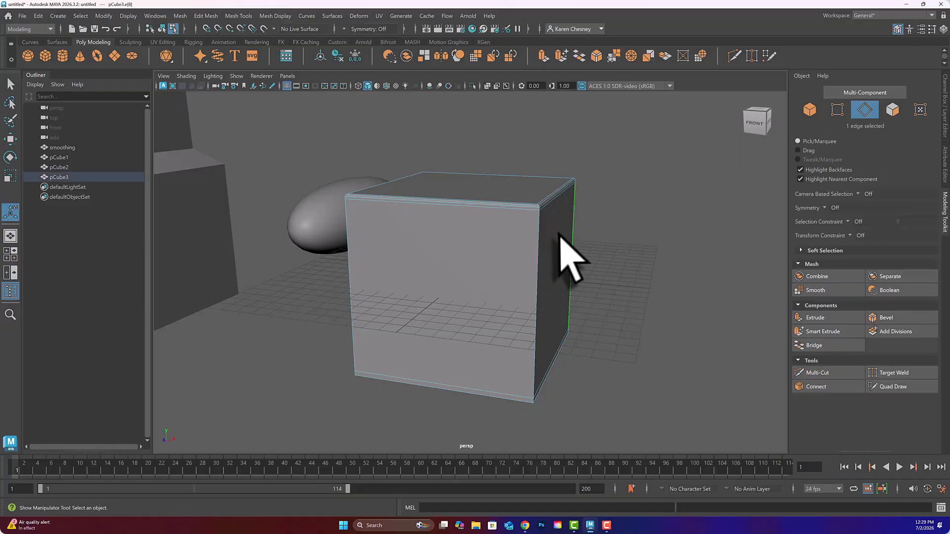
pyautogui.moveTo(561, 236); pyautogui.dragTo(601, 233, button='right')
pyautogui.press('q')
pyautogui.click(660, 246)
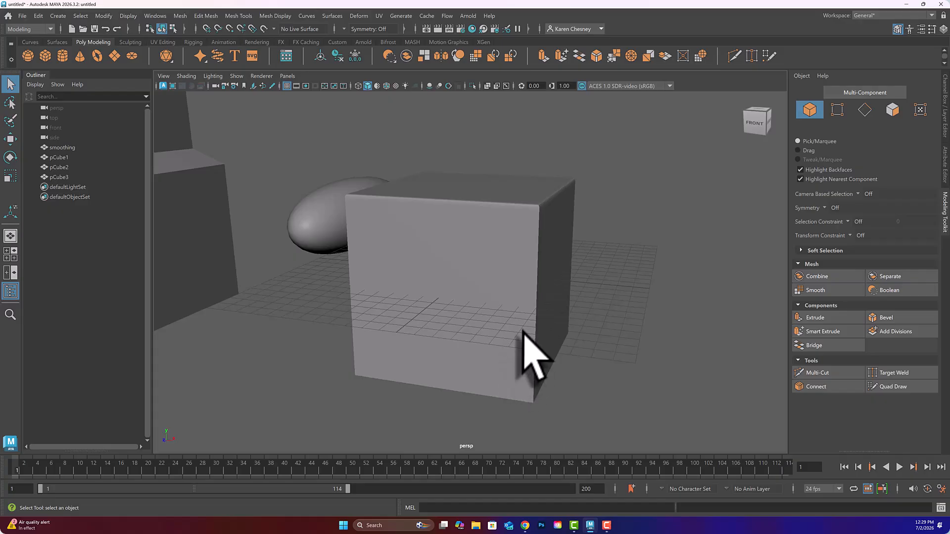
# Undo the two-segment bevel on the cube's top edges, keeping the cube in edge selection
pyautogui.hotkey('ctrl', 'z')
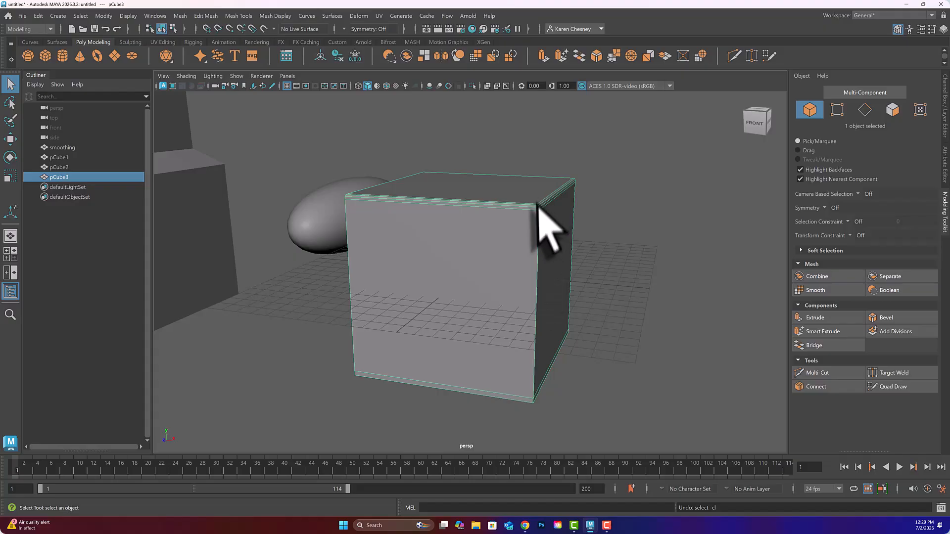
pyautogui.press('F10')
pyautogui.click(539, 296)
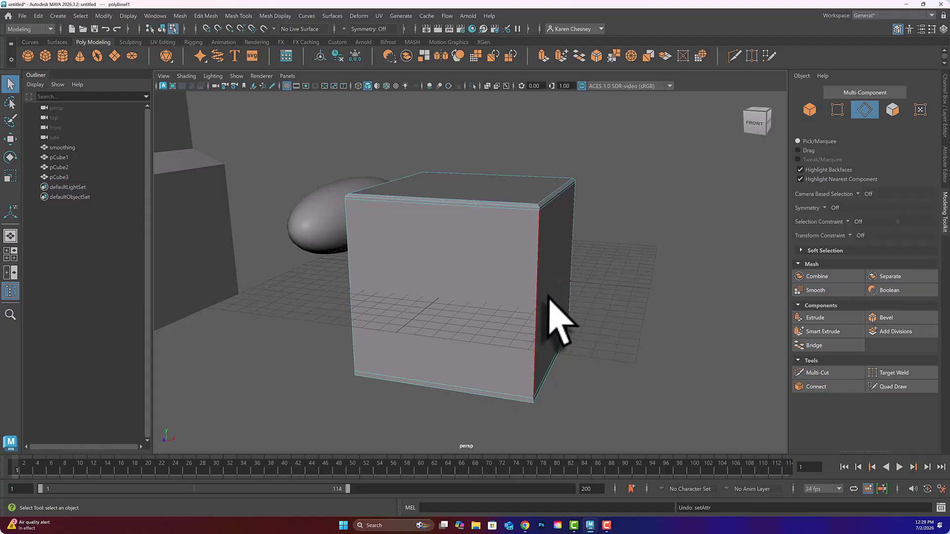
pyautogui.hotkey('ctrl', 'z')
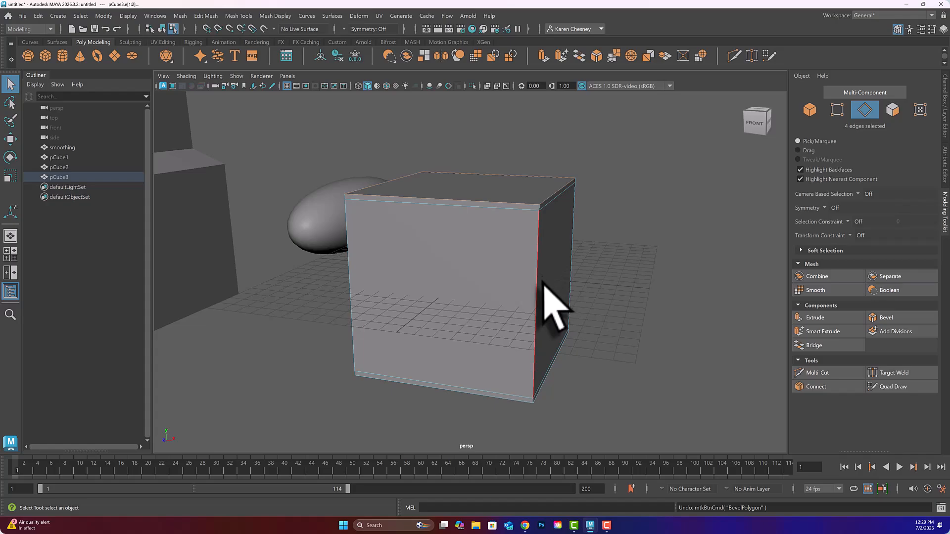
# Select all edges of the cube, including the inserted edge loops, and smooth the mesh
pyautogui.keyDown('alt'); pyautogui.moveTo(496, 276); pyautogui.dragTo(566, 385); pyautogui.keyUp('alt')
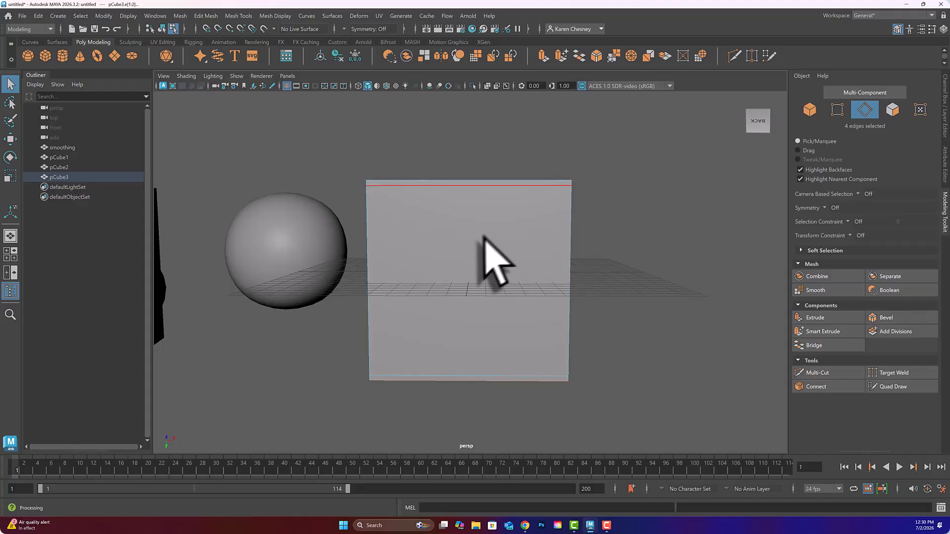
pyautogui.moveTo(361, 155); pyautogui.dragTo(618, 436)
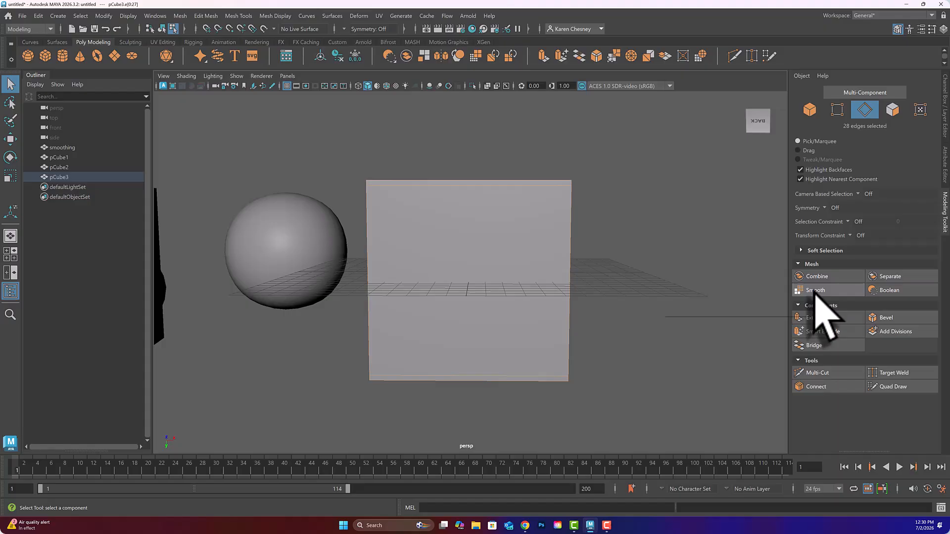
pyautogui.click(270, 247)
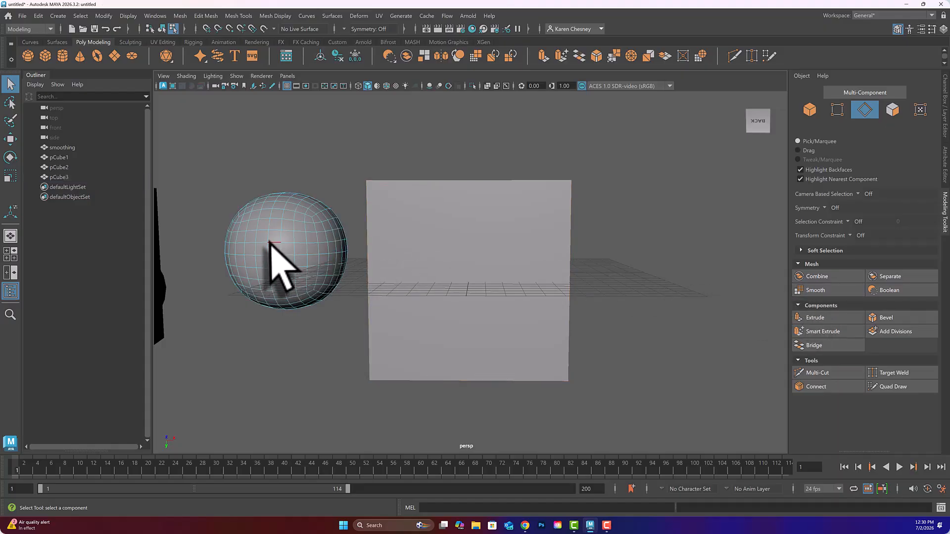
pyautogui.hotkey('ctrl', 'z')
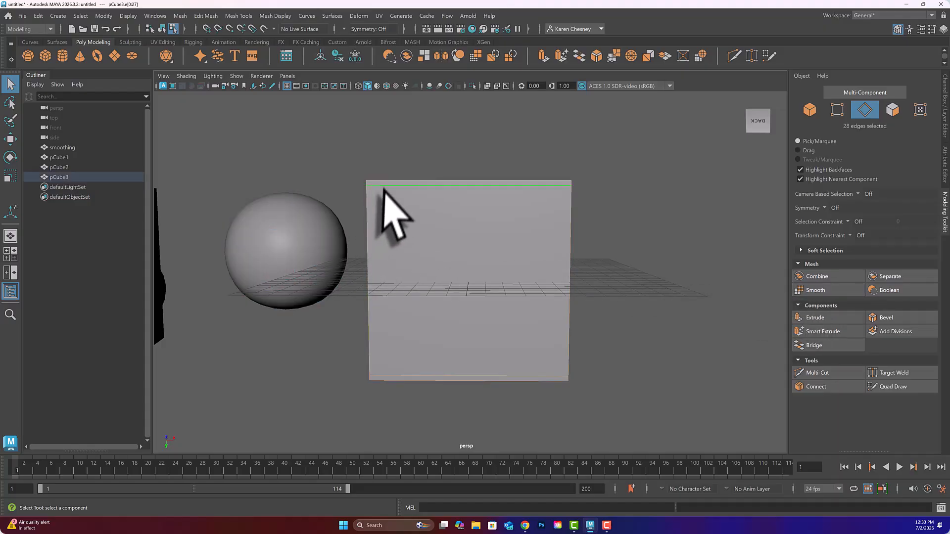
pyautogui.moveTo(350, 160); pyautogui.dragTo(618, 412)
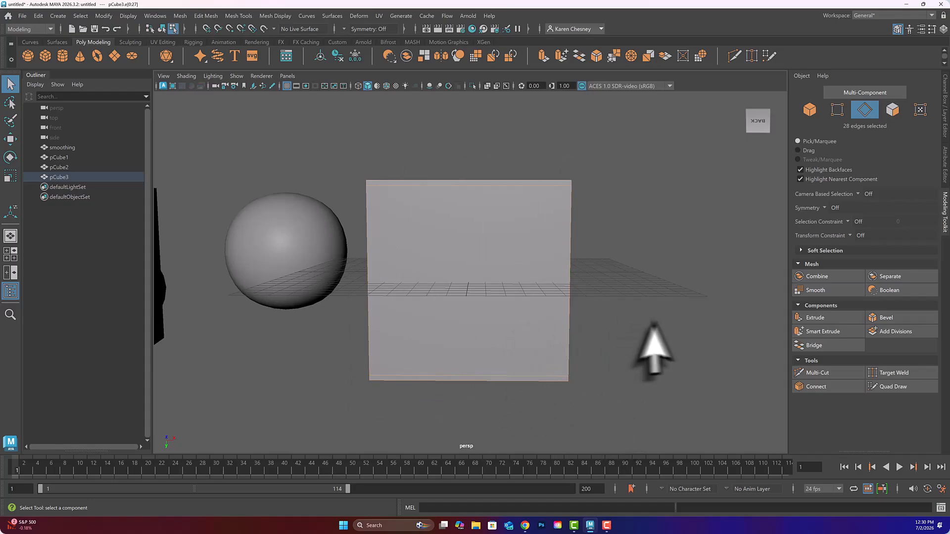
pyautogui.click(827, 289)
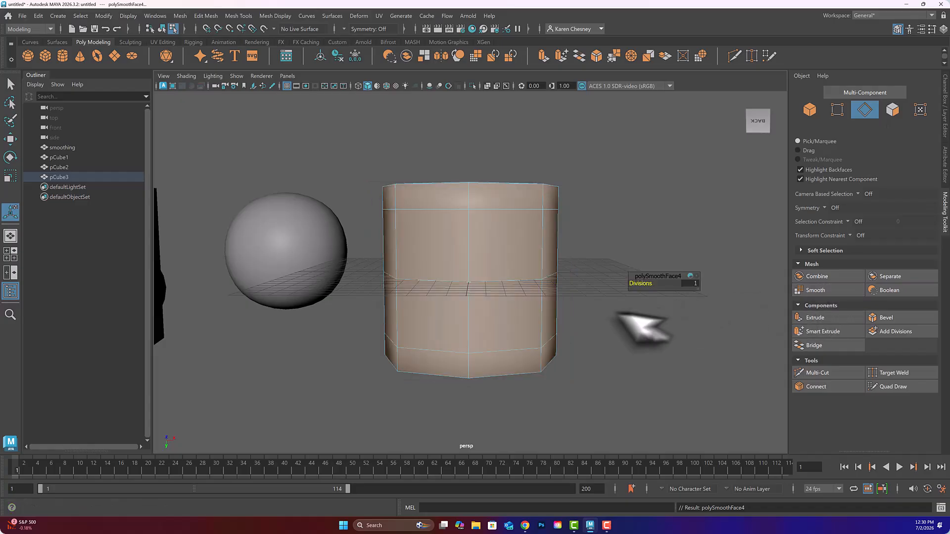
# Set the Divisions of the cube's Smooth operation to 3
pyautogui.moveTo(560, 304)
pyautogui.keyDown('alt'); pyautogui.mouseDown()
pyautogui.moveTo(562, 341)
pyautogui.moveTo(561, 301)
pyautogui.mouseUp(); pyautogui.keyUp('alt')
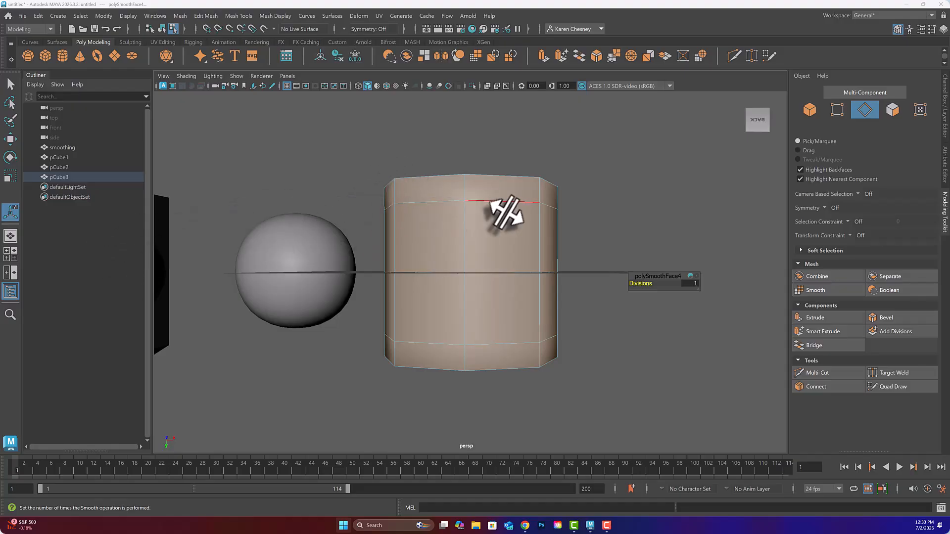
pyautogui.keyDown('alt'); pyautogui.moveTo(516, 228); pyautogui.dragTo(534, 240); pyautogui.keyUp('alt')
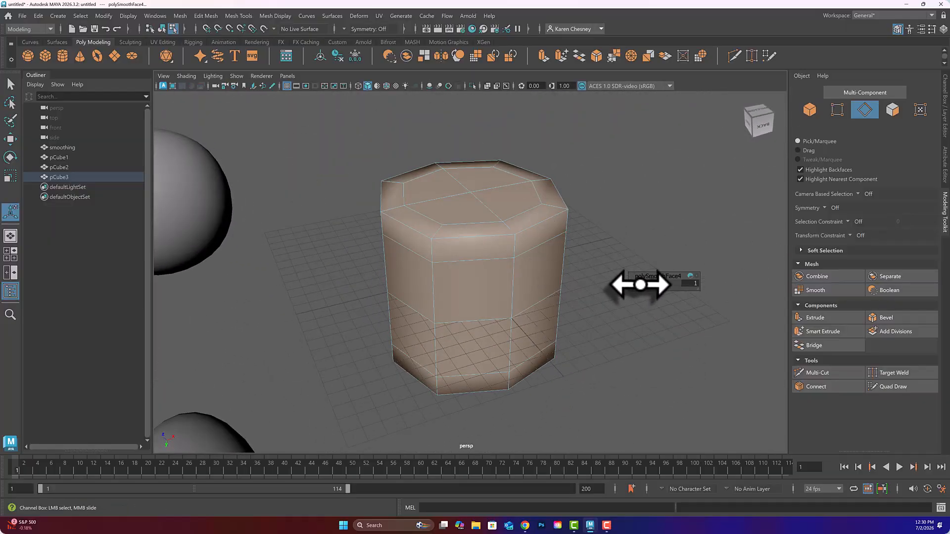
pyautogui.moveTo(641, 284); pyautogui.dragTo(643, 284)
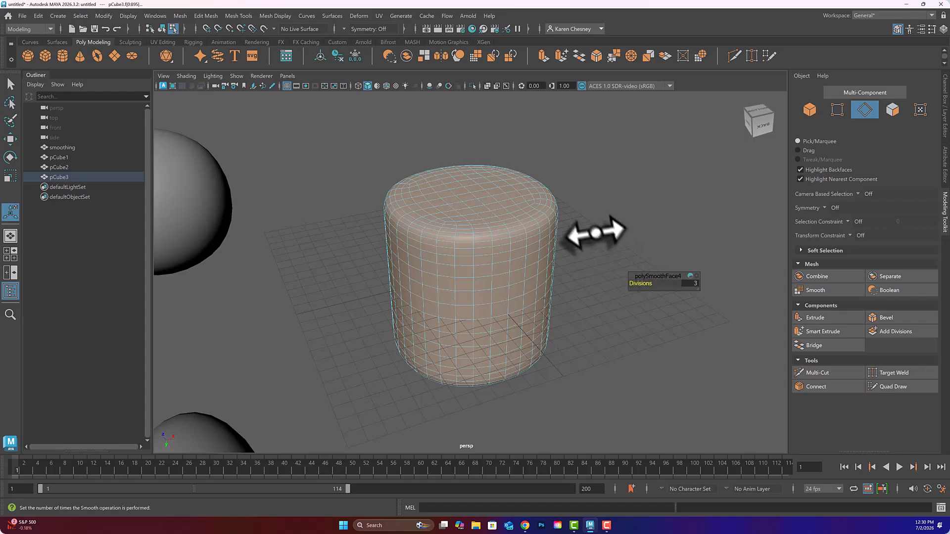
# Inspect the rounded cylinder from several angles, and move it off the grid's centre to the open side of the sphere
pyautogui.keyDown('alt'); pyautogui.moveTo(581, 222); pyautogui.dragTo(511, 310); pyautogui.keyUp('alt')
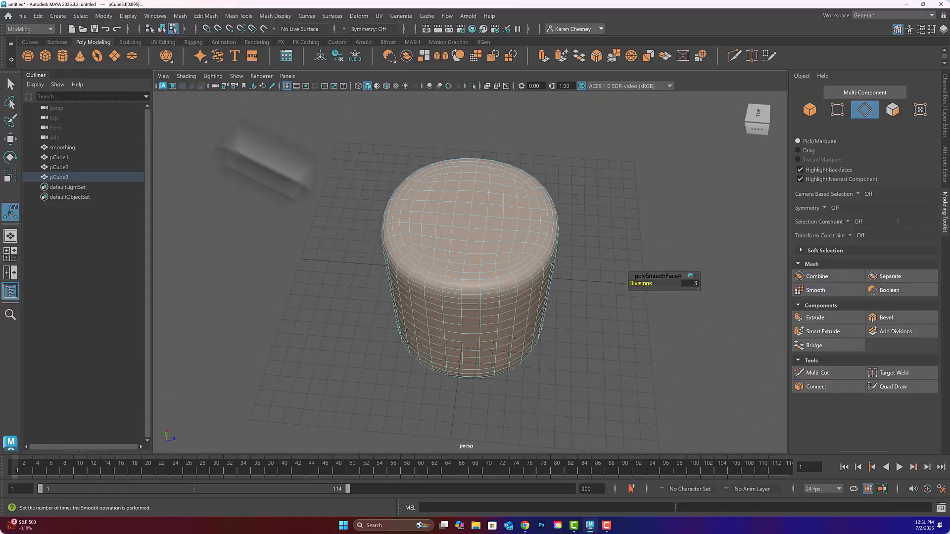
pyautogui.keyDown('alt'); pyautogui.moveTo(408, 210); pyautogui.dragTo(361, 218); pyautogui.keyUp('alt')
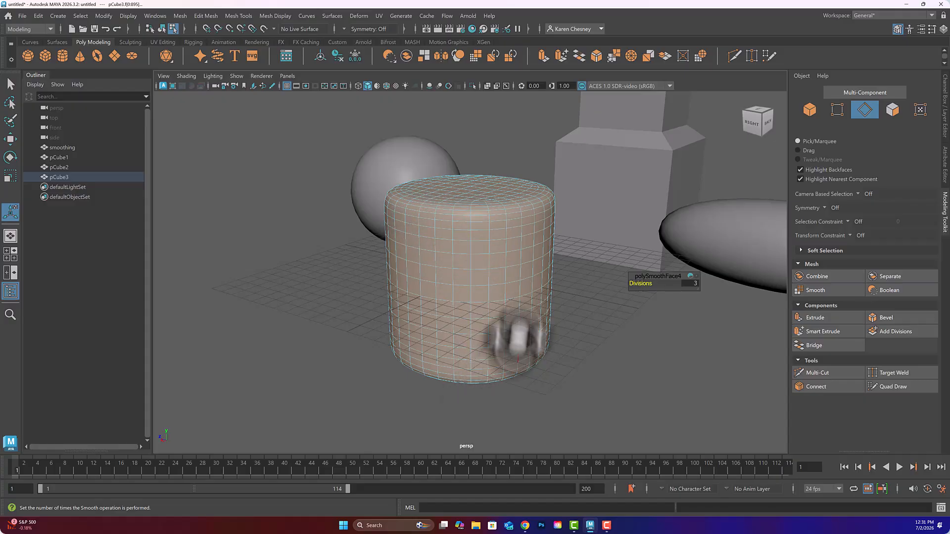
pyautogui.keyDown('alt'); pyautogui.moveTo(492, 287); pyautogui.dragTo(494, 266); pyautogui.keyUp('alt')
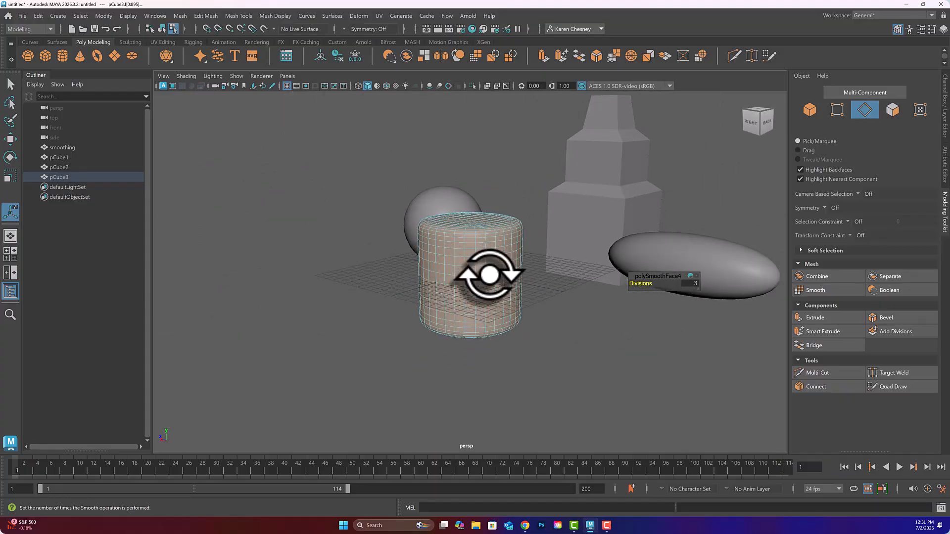
pyautogui.press('w')
pyautogui.moveTo(433, 270); pyautogui.dragTo(314, 250)
# Select the stepped tower as an object and move it along X to about 3.24, near the grid's centre
pyautogui.click(594, 201)
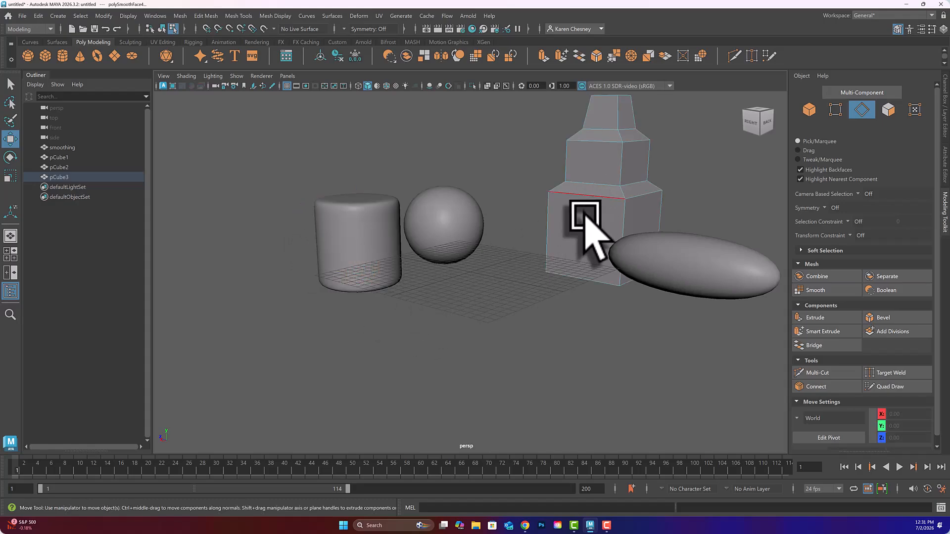
pyautogui.moveTo(583, 210); pyautogui.dragTo(614, 196, button='right')
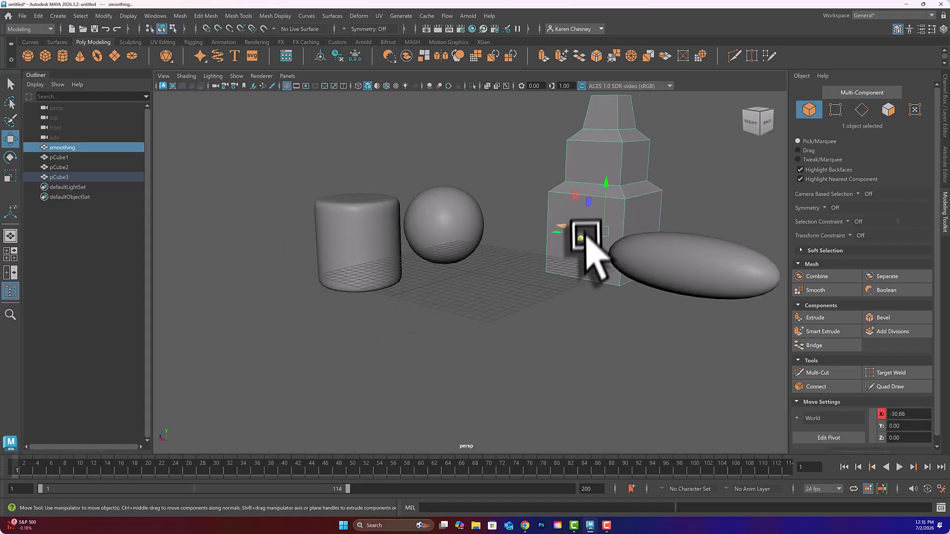
pyautogui.moveTo(579, 240); pyautogui.dragTo(435, 359)
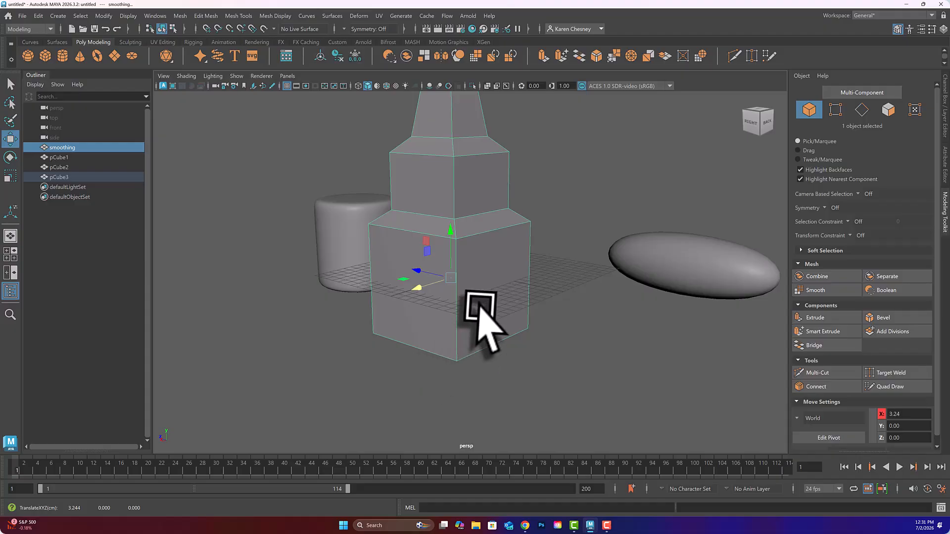
pyautogui.keyDown('alt'); pyautogui.moveTo(483, 285); pyautogui.dragTo(487, 330, button='middle'); pyautogui.keyUp('alt')
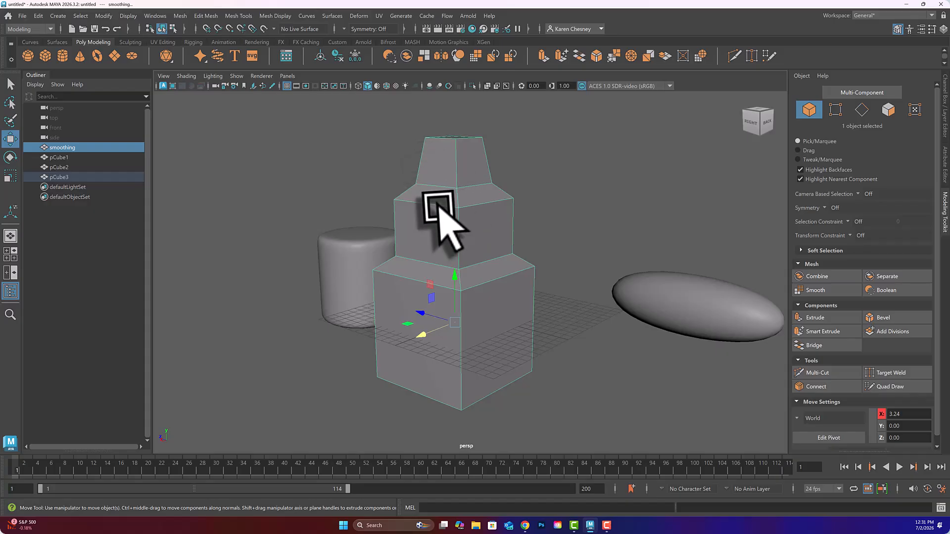
# Try smoothing the stepped tower with all its edges selected and no support loops, and undo it
pyautogui.moveTo(439, 208); pyautogui.dragTo(444, 182, button='right')
pyautogui.moveTo(366, 108); pyautogui.dragTo(564, 429)
pyautogui.click(816, 291)
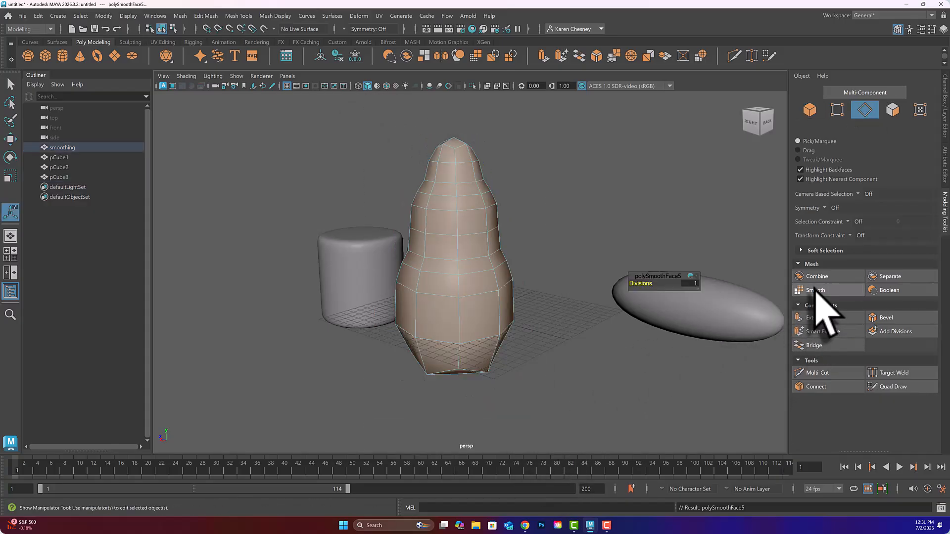
pyautogui.hotkey('ctrl', 'z')
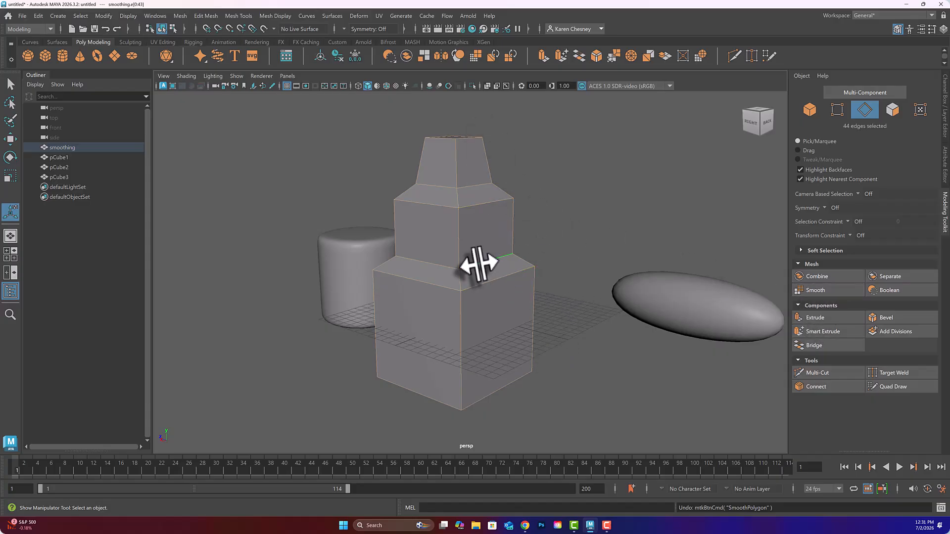
# Start the Insert Edge Loop Tool on the stepped tower and insert support loops close to its hard edges
pyautogui.click(238, 15)
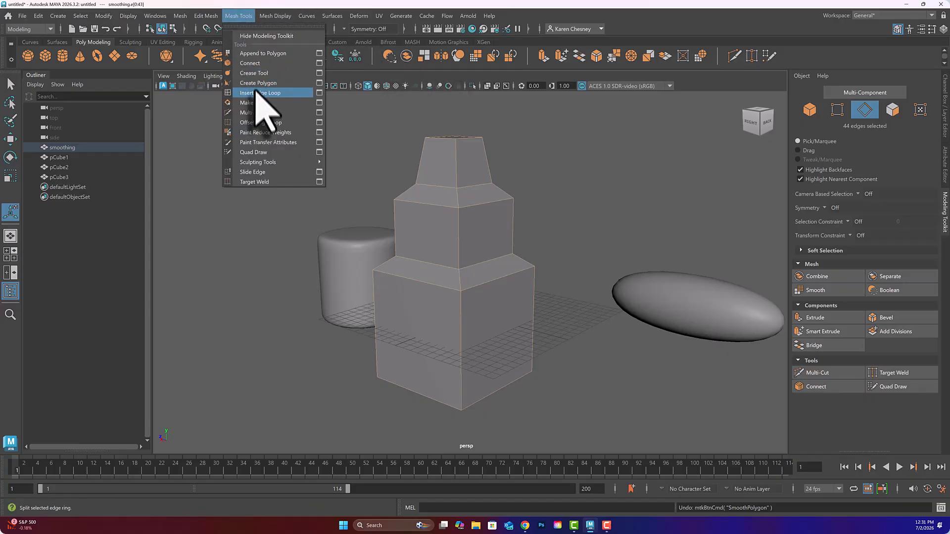
pyautogui.click(241, 17)
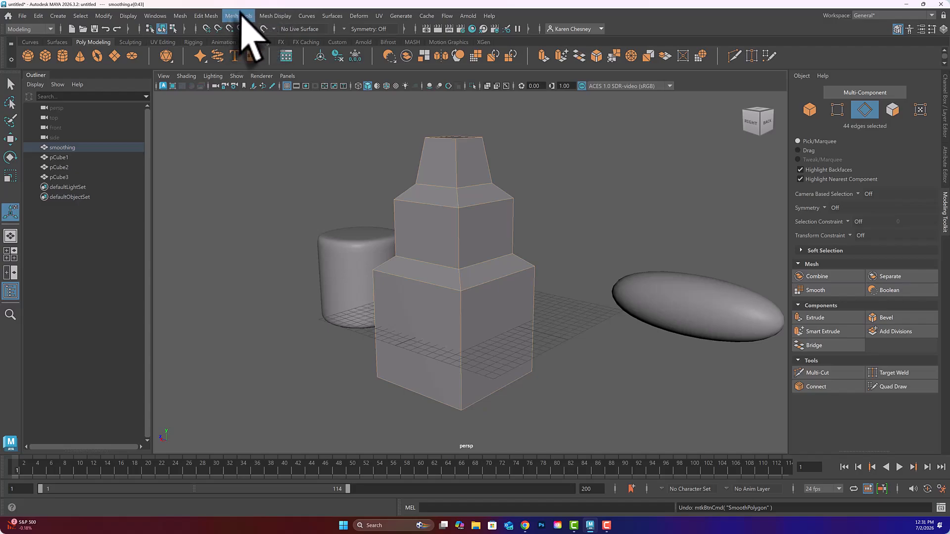
pyautogui.click(241, 16)
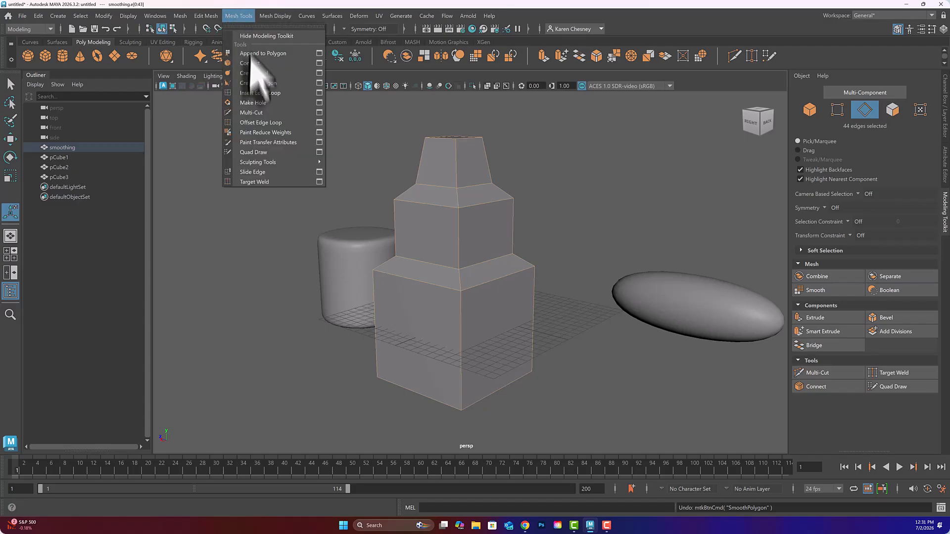
pyautogui.click(247, 17)
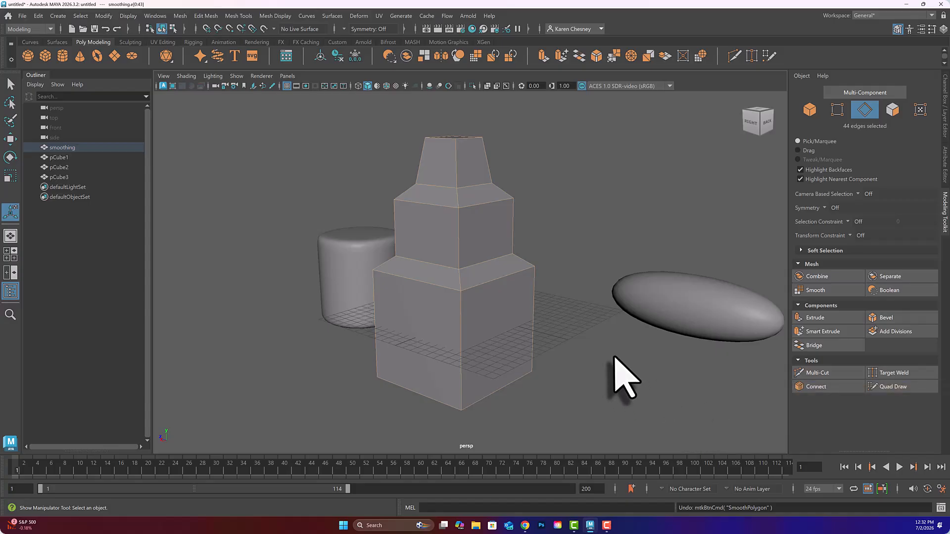
pyautogui.rightClick(435, 253)
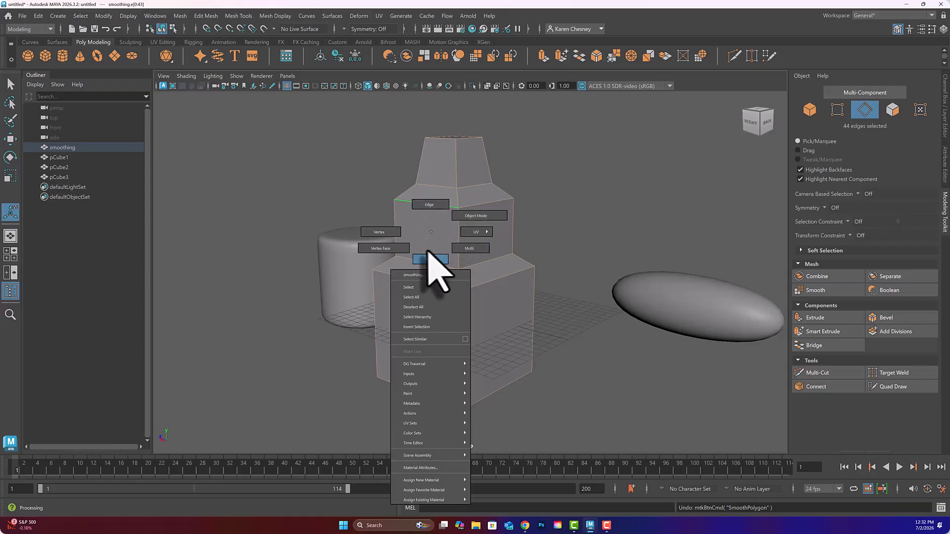
pyautogui.moveTo(433, 234); pyautogui.dragTo(431, 232, button='right')
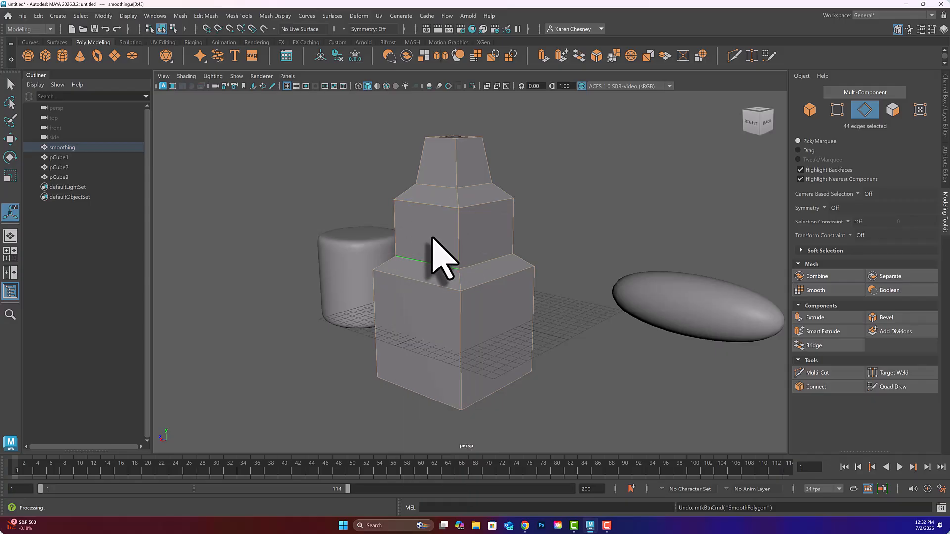
pyautogui.keyDown('shift'); pyautogui.rightClick(431, 233); pyautogui.keyUp('shift')
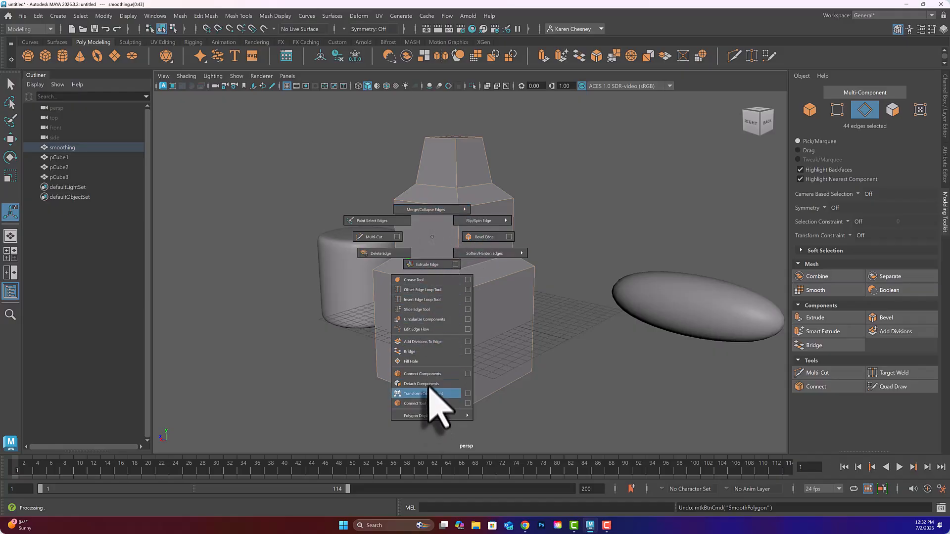
pyautogui.click(422, 300)
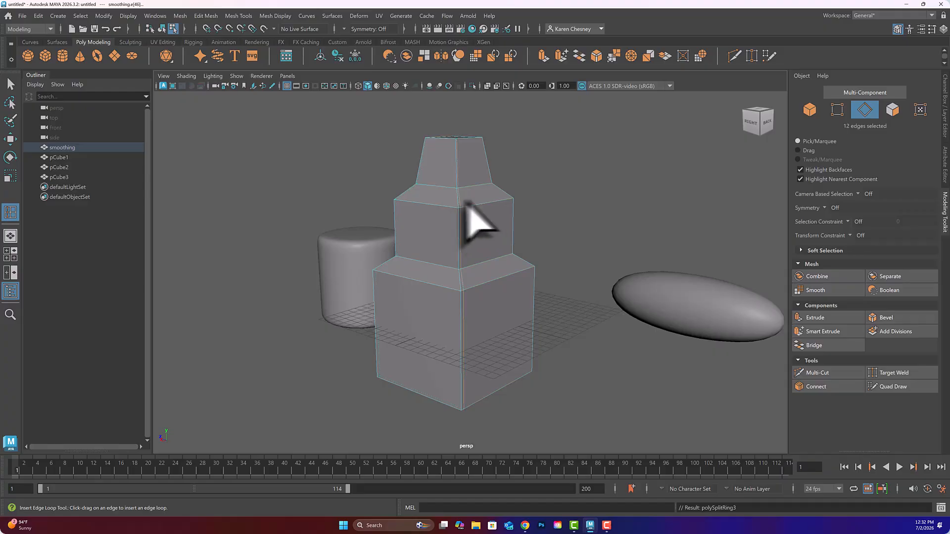
# Insert further edge loops beside the tower's vertical corners and just below the upper rims of the middle and bottom tiers
pyautogui.moveTo(410, 230)
pyautogui.keyDown('alt'); pyautogui.mouseDown()
pyautogui.moveTo(426, 239)
pyautogui.moveTo(418, 223)
pyautogui.mouseUp(); pyautogui.keyUp('alt')
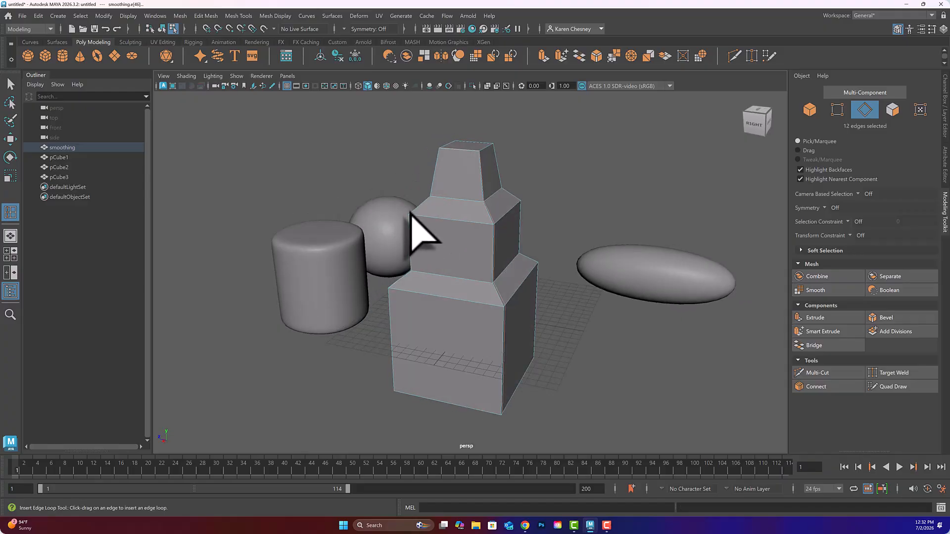
pyautogui.click(410, 213)
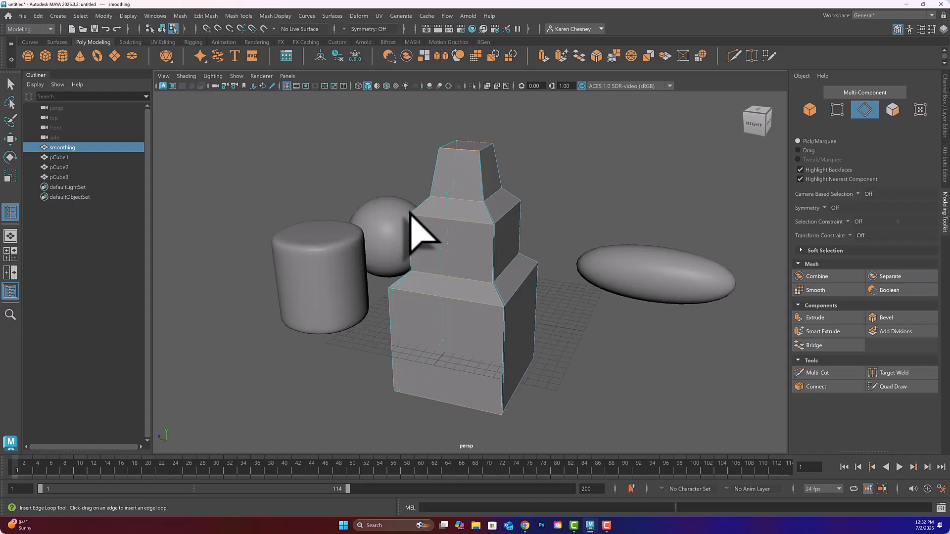
pyautogui.click(410, 214)
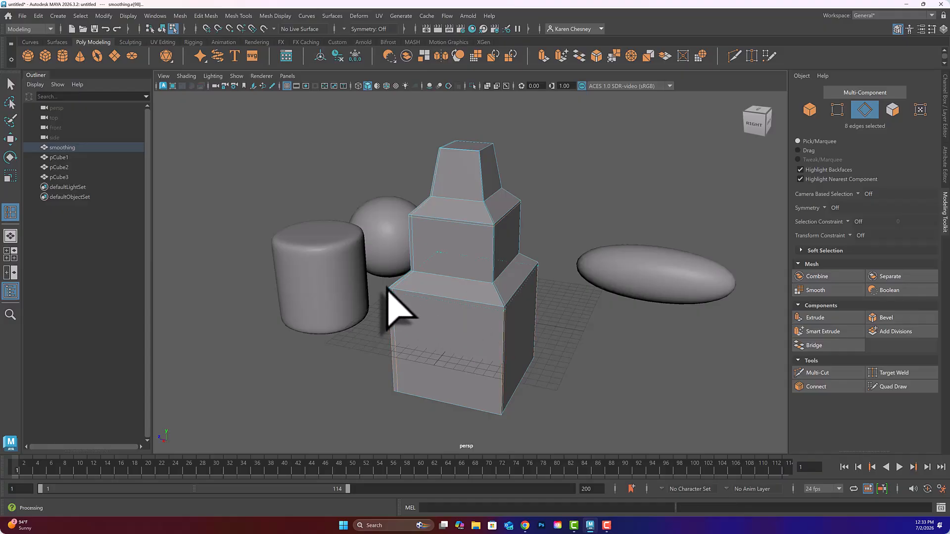
pyautogui.click(504, 304)
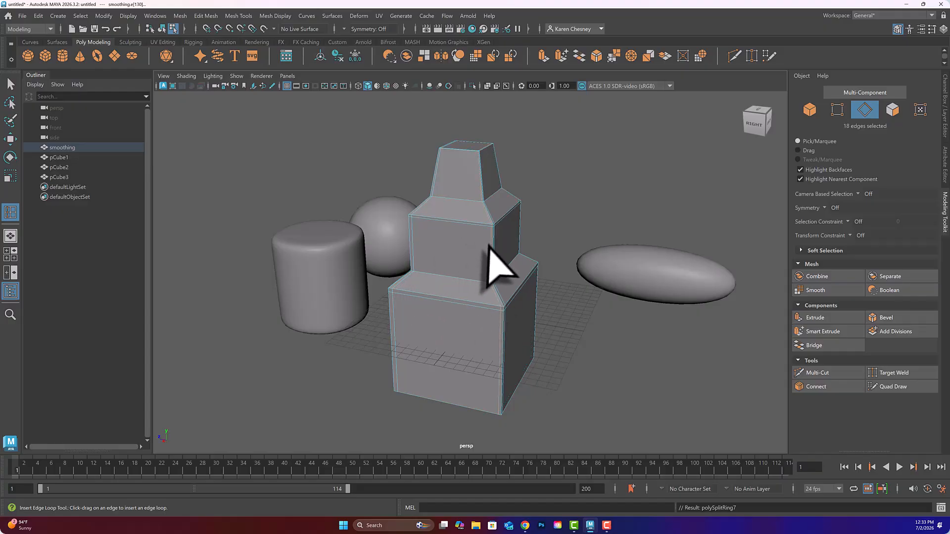
# Insert support loops beside the remaining vertical corners, below the tower's top rim and just above its base
pyautogui.keyDown('alt'); pyautogui.moveTo(490, 254); pyautogui.dragTo(440, 268); pyautogui.keyUp('alt')
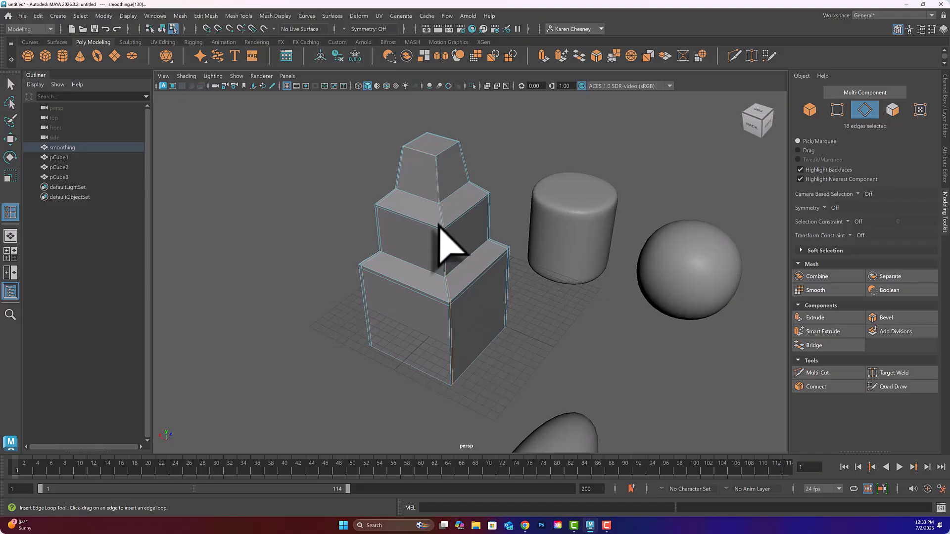
pyautogui.click(439, 228)
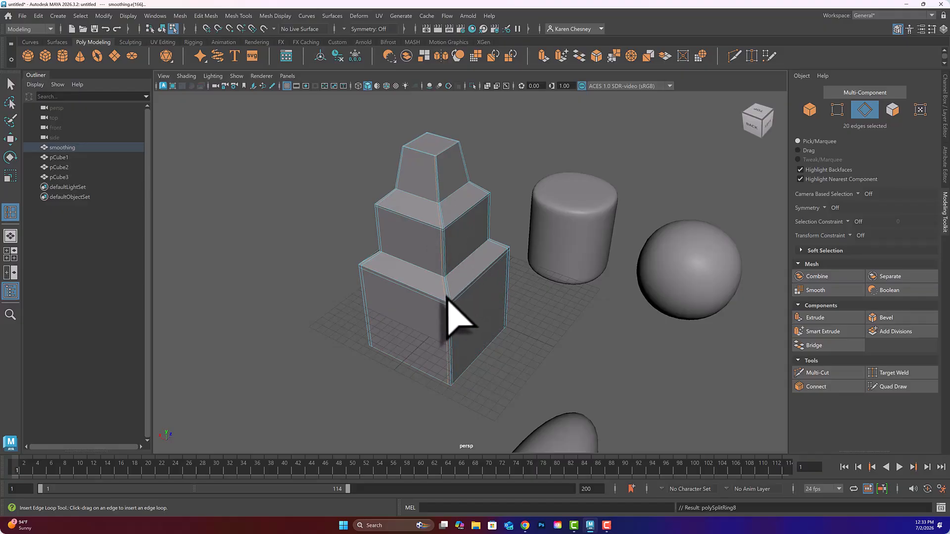
pyautogui.click(447, 297)
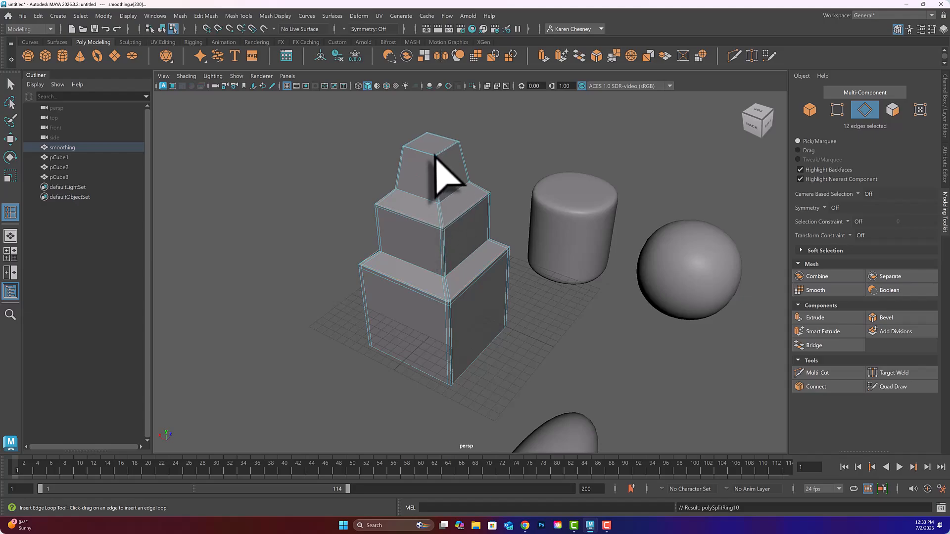
pyautogui.moveTo(471, 308)
pyautogui.keyDown('alt'); pyautogui.mouseDown()
pyautogui.moveTo(460, 314)
pyautogui.moveTo(464, 293)
pyautogui.mouseUp(); pyautogui.keyUp('alt')
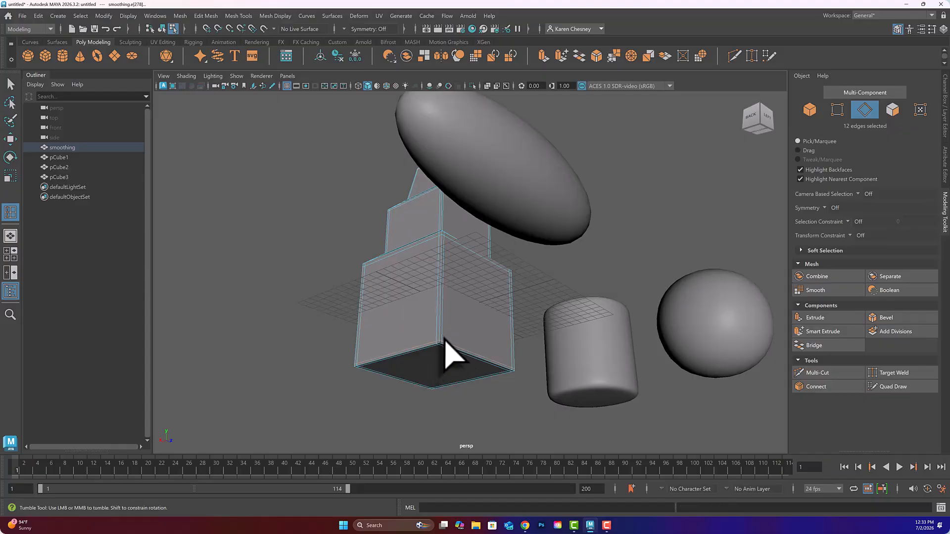
pyautogui.keyDown('alt'); pyautogui.moveTo(445, 340); pyautogui.dragTo(511, 372); pyautogui.keyUp('alt')
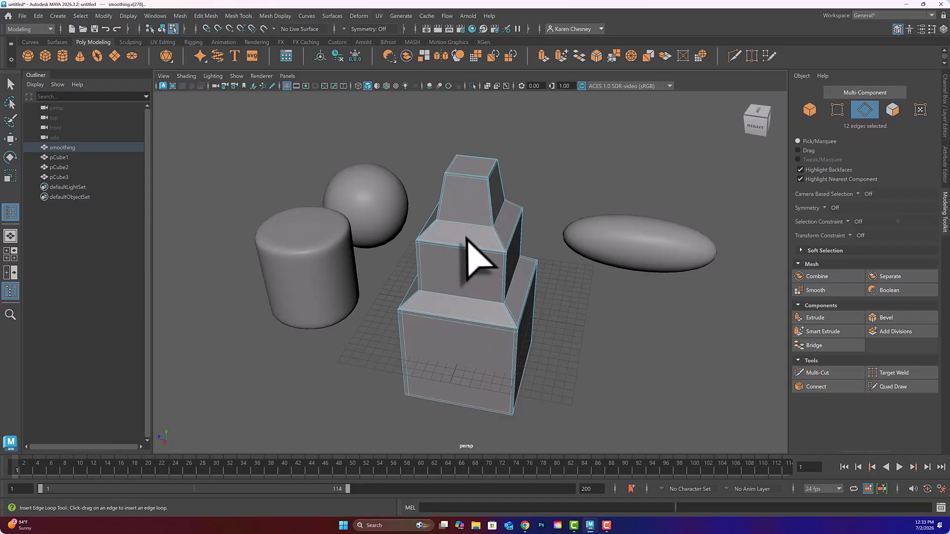
# Switch the stepped tower to face selection and select all of its faces
pyautogui.moveTo(383, 120); pyautogui.dragTo(593, 455)
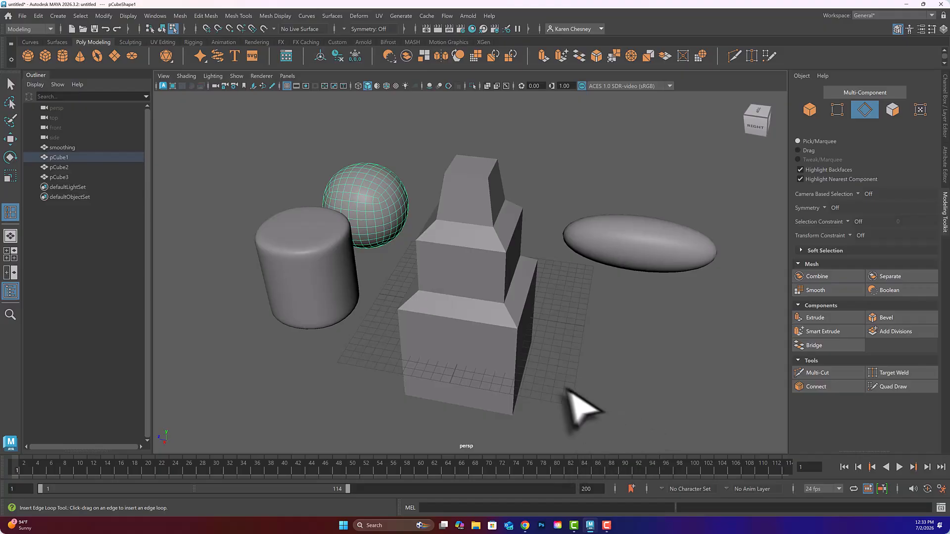
pyautogui.moveTo(483, 241); pyautogui.dragTo(531, 222, button='right')
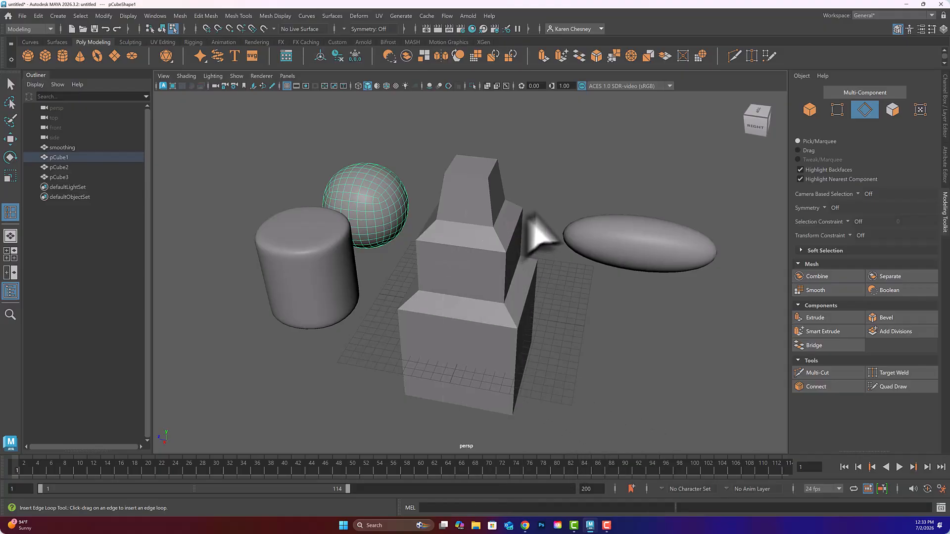
pyautogui.click(459, 248)
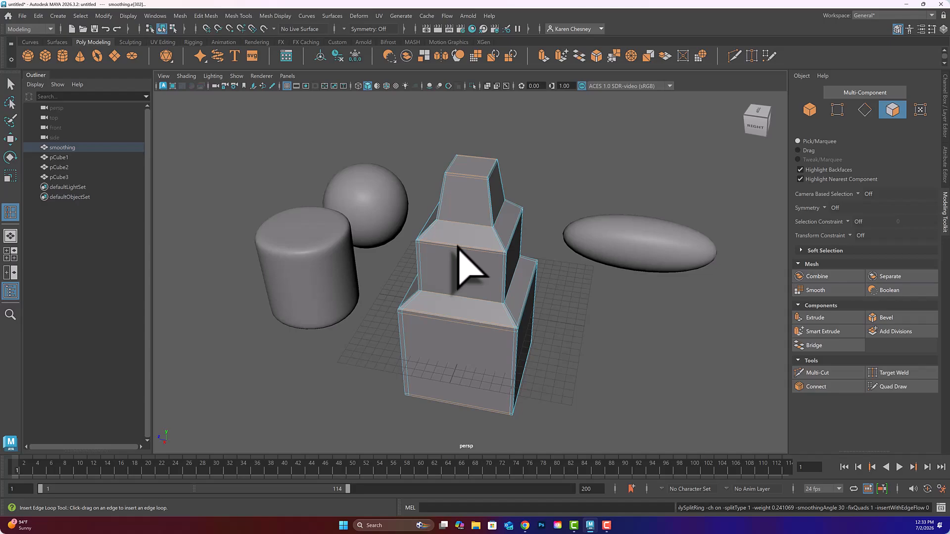
pyautogui.moveTo(401, 134); pyautogui.dragTo(561, 409)
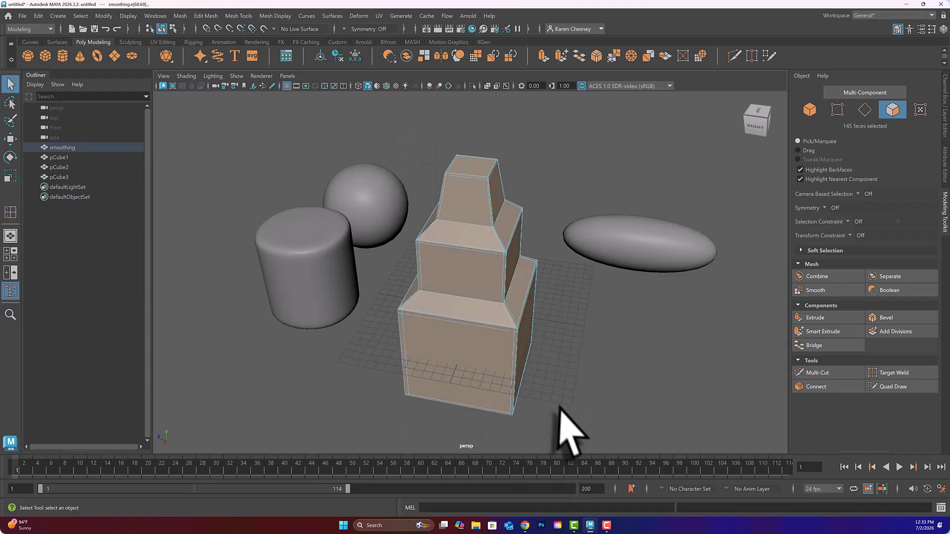
# Smooth the tower's selected faces, and inspect the result in object mode with and without its wireframe
pyautogui.click(826, 290)
pyautogui.click(573, 307)
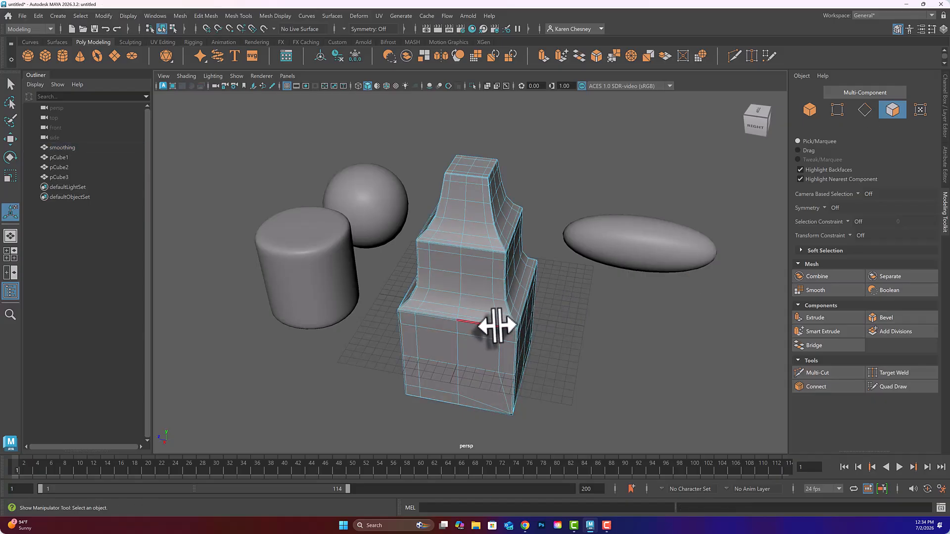
pyautogui.keyDown('alt'); pyautogui.moveTo(495, 323); pyautogui.dragTo(499, 266); pyautogui.keyUp('alt')
pyautogui.moveTo(499, 266); pyautogui.dragTo(524, 230, button='right')
pyautogui.click(553, 210)
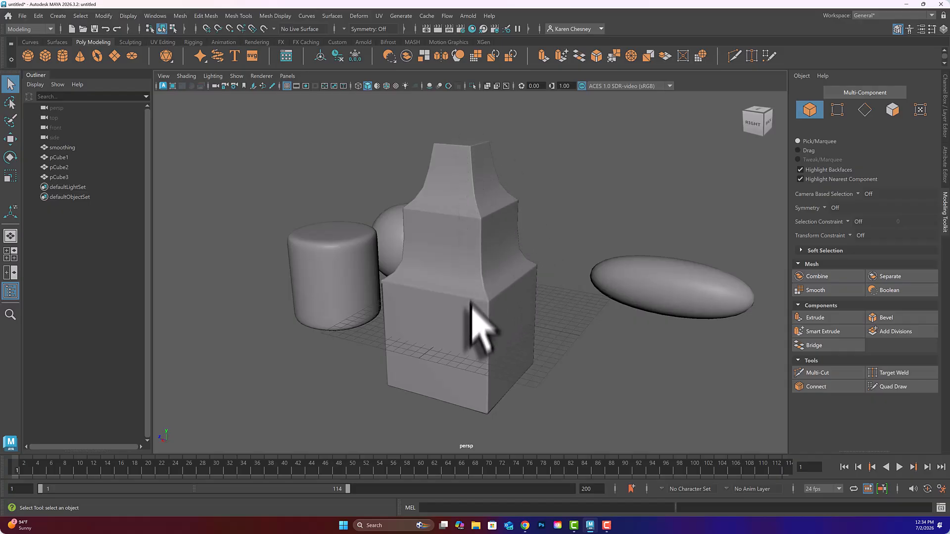
pyautogui.scroll(5, 503, 318)
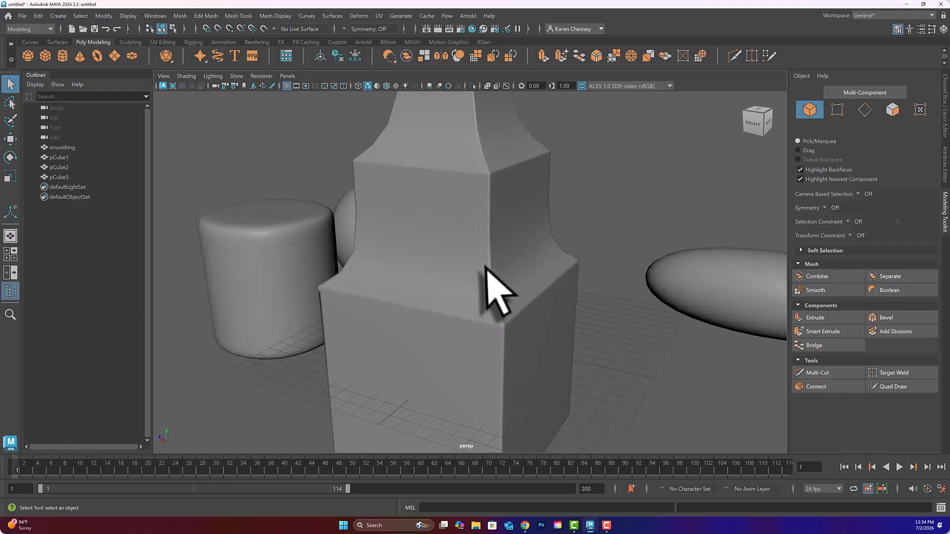
pyautogui.scroll(-2, 532, 329)
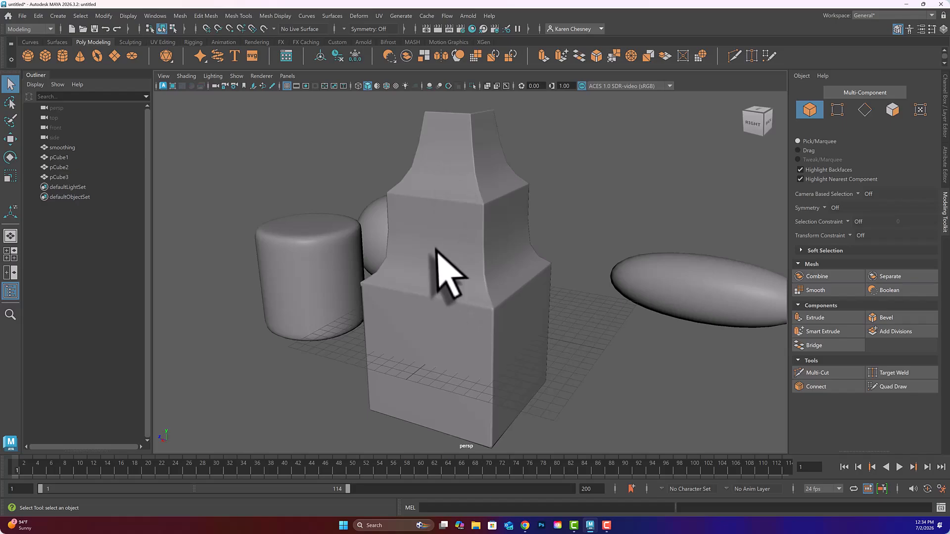
pyautogui.click(425, 285)
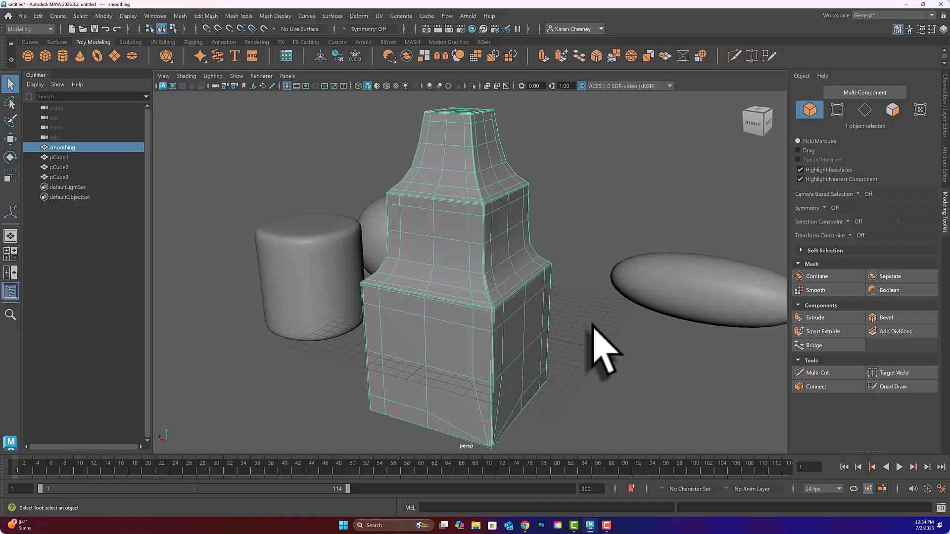
pyautogui.click(570, 248)
# Undo the tower's smoothing, going back to the full face selection
pyautogui.hotkey('ctrl', 'z')
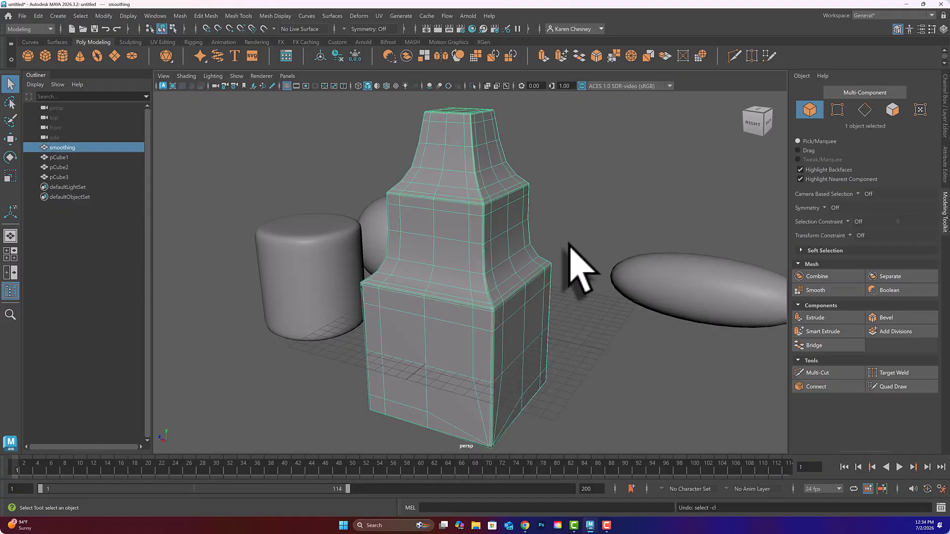
pyautogui.hotkey('ctrl', 'z')
pyautogui.hotkey('ctrl', 'z')
pyautogui.hotkey('ctrl', 'z')
pyautogui.hotkey('ctrl', 'z')
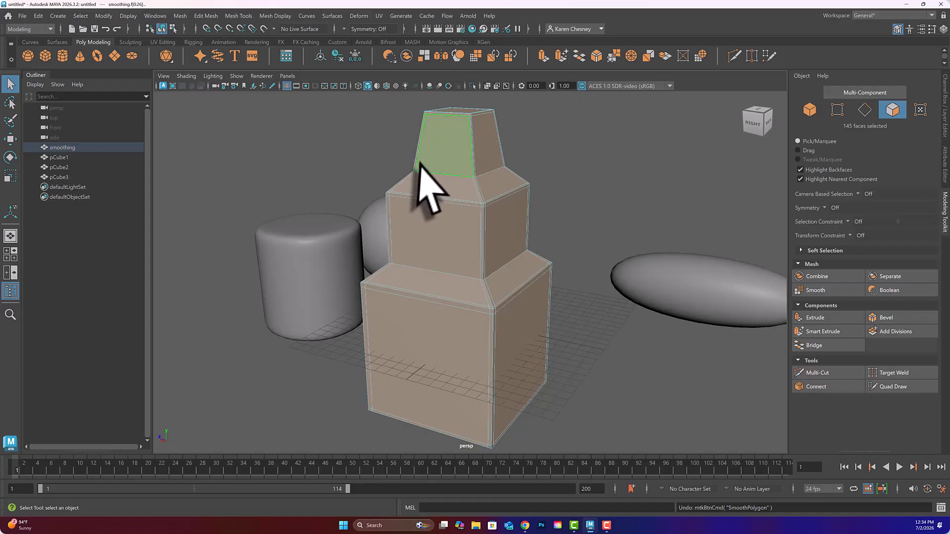
# Insert support edge loops around the creases where the tower's middle and top tiers meet their sloped ledges
pyautogui.keyDown('shift'); pyautogui.rightClick(434, 185); pyautogui.keyUp('shift')
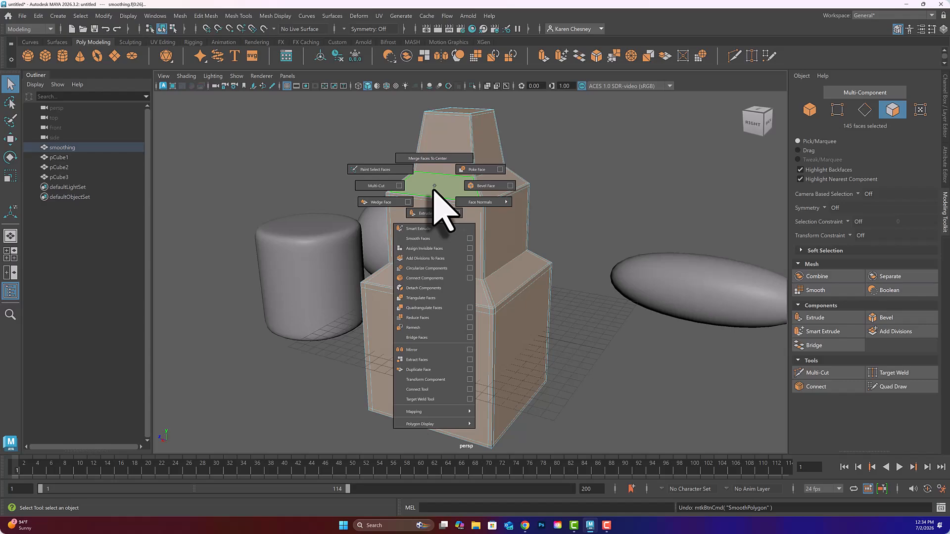
pyautogui.keyDown('shift'); pyautogui.moveTo(438, 198); pyautogui.dragTo(381, 104, button='right'); pyautogui.keyUp('shift')
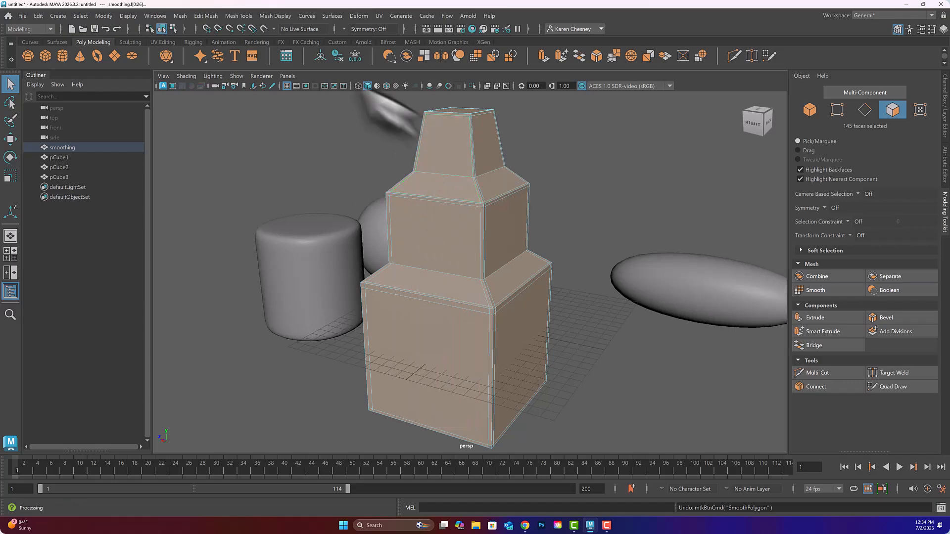
pyautogui.click(236, 16)
pyautogui.click(258, 92)
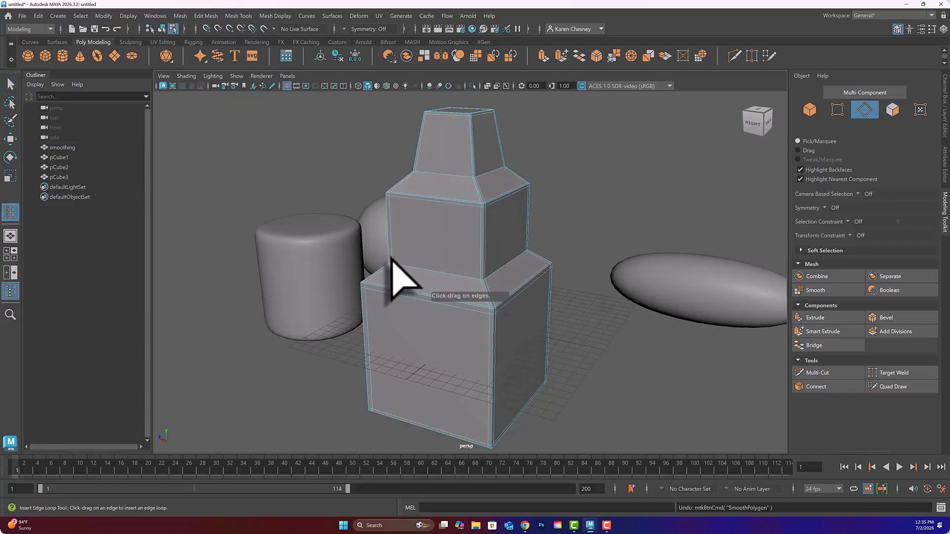
pyautogui.moveTo(392, 261); pyautogui.dragTo(389, 266)
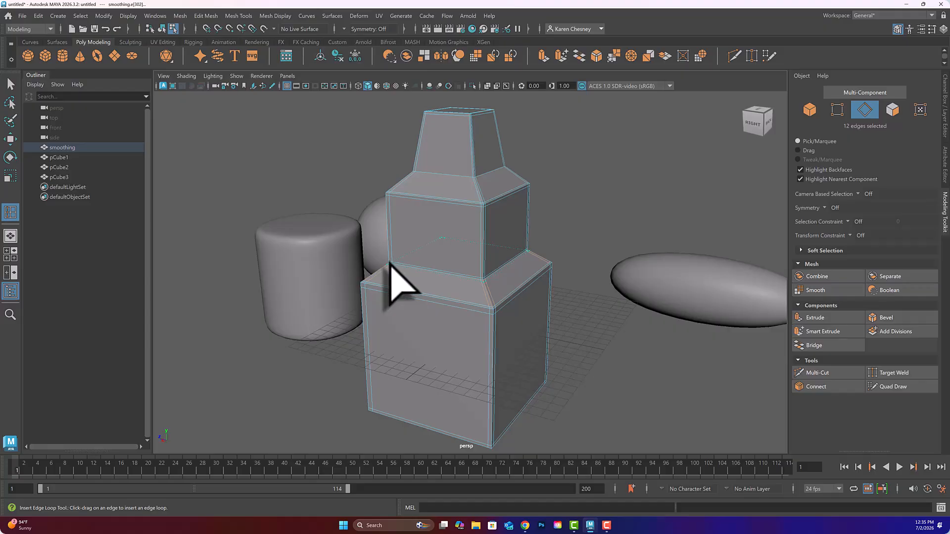
pyautogui.click(391, 267)
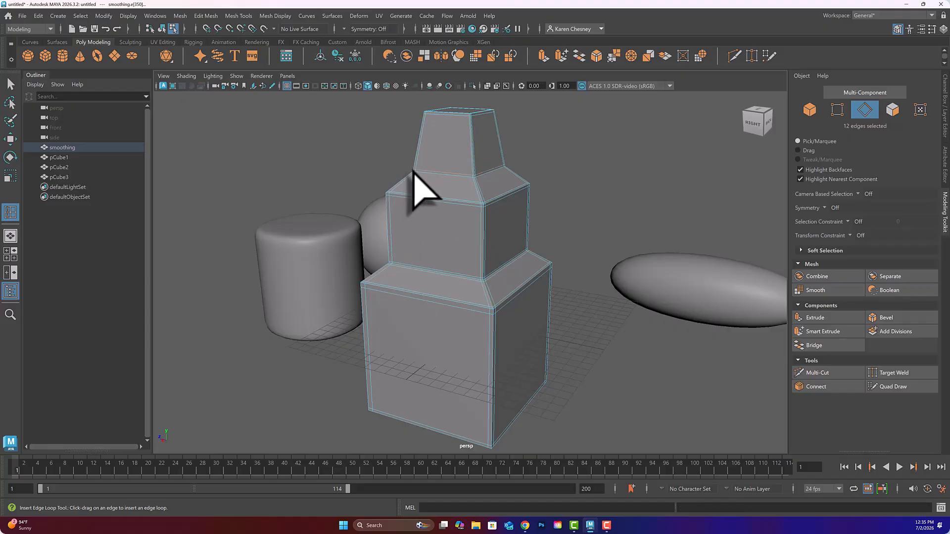
pyautogui.moveTo(413, 171); pyautogui.dragTo(414, 173)
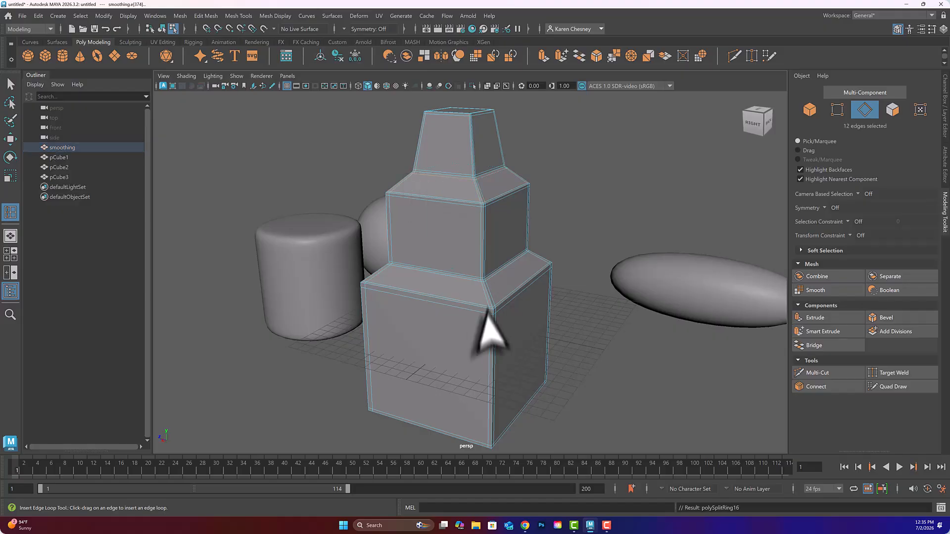
# Check the support loops on the tower's underside and tiers, select all of its edges and smooth it
pyautogui.keyDown('alt'); pyautogui.moveTo(484, 366); pyautogui.dragTo(477, 339); pyautogui.keyUp('alt')
pyautogui.scroll(5, 488, 350)
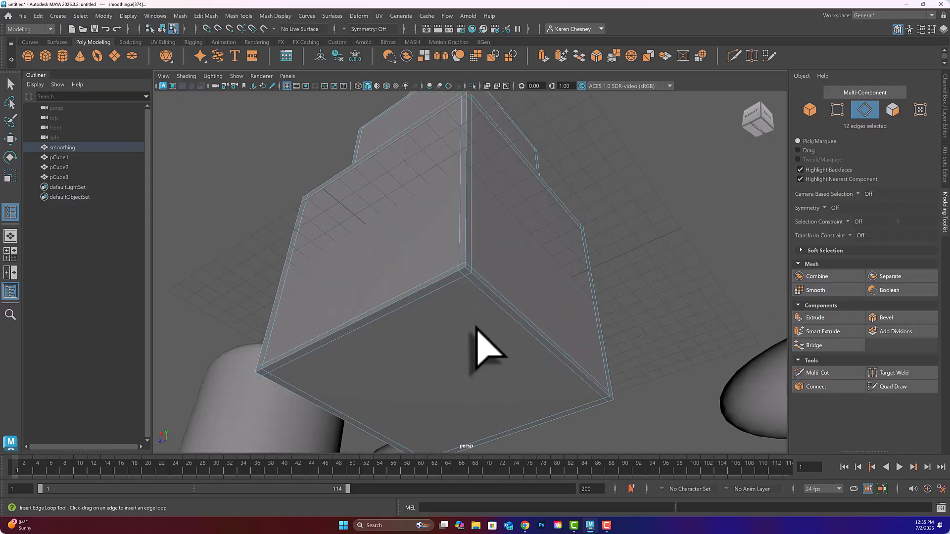
pyautogui.scroll(8, 487, 350)
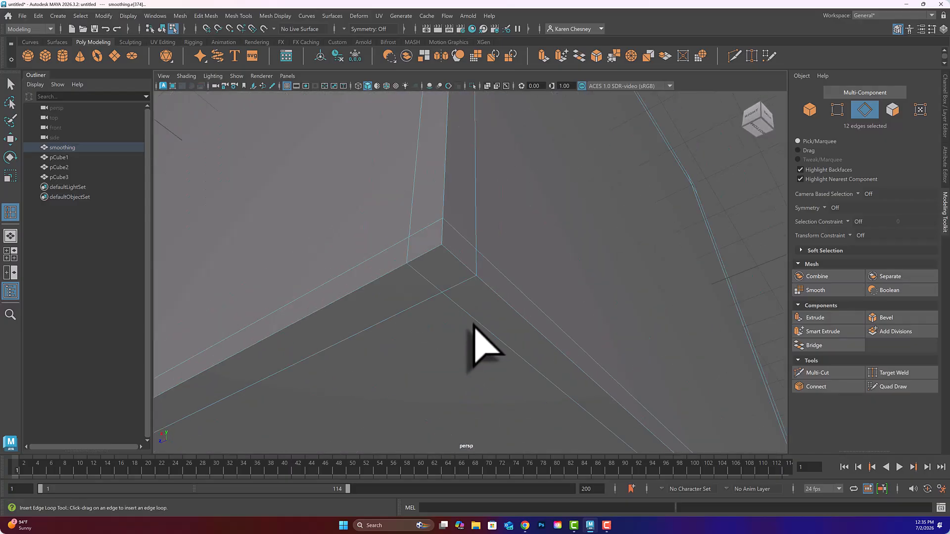
pyautogui.scroll(-10, 487, 350)
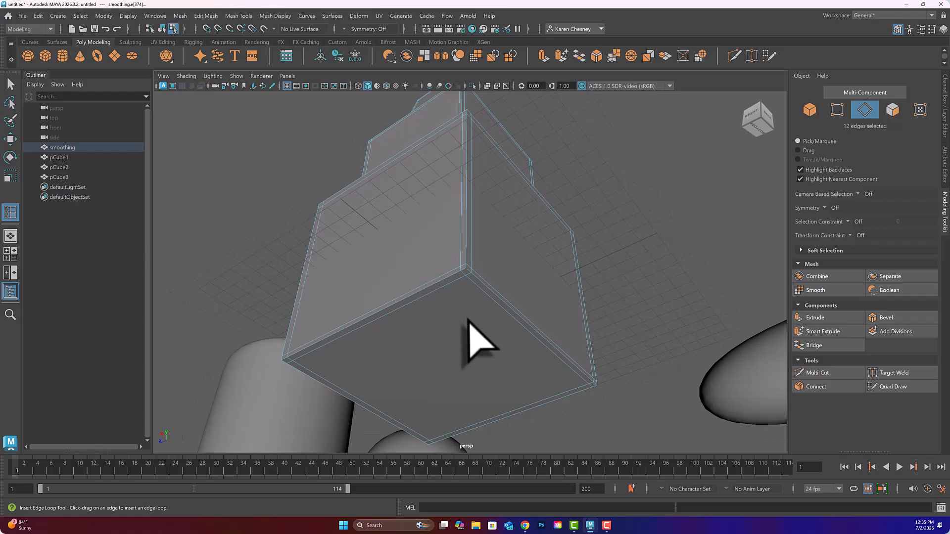
pyautogui.keyDown('alt'); pyautogui.moveTo(464, 313); pyautogui.dragTo(455, 339); pyautogui.keyUp('alt')
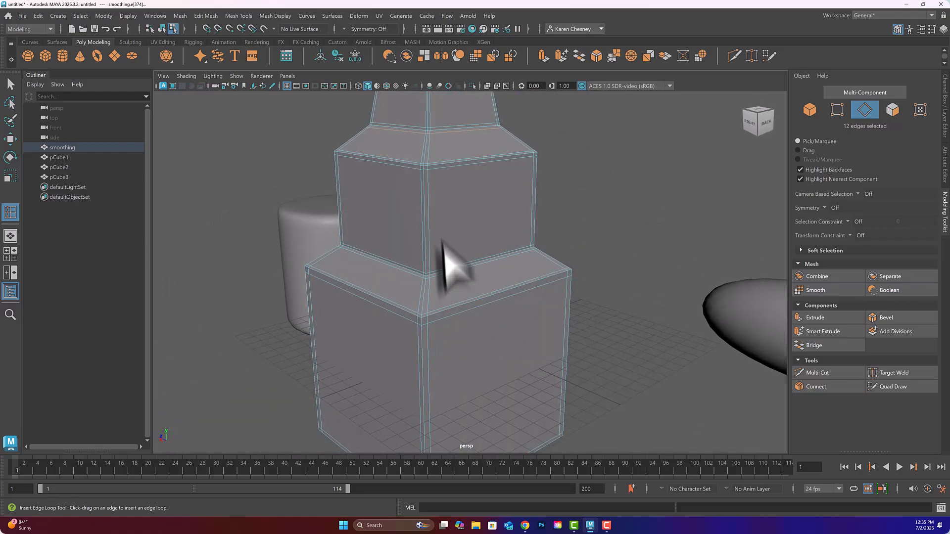
pyautogui.scroll(-4, 453, 233)
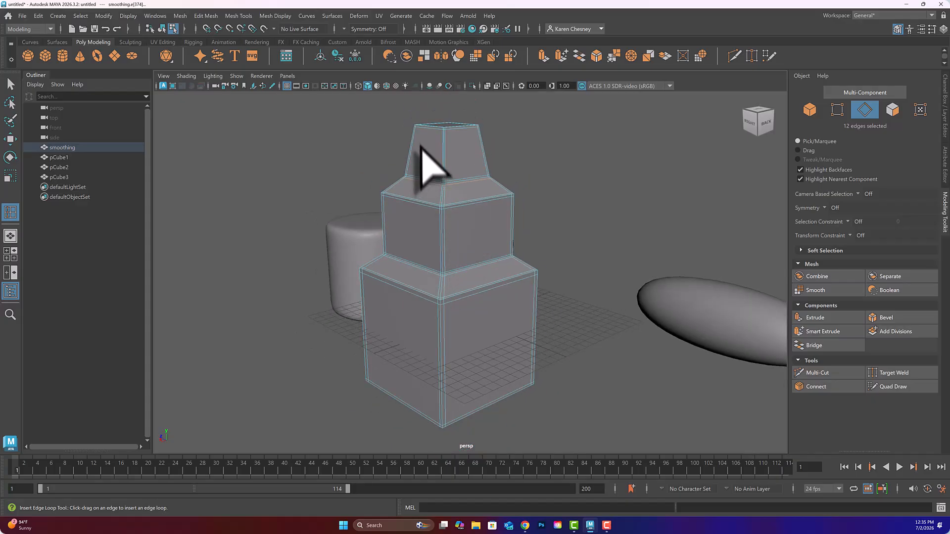
pyautogui.press('q')
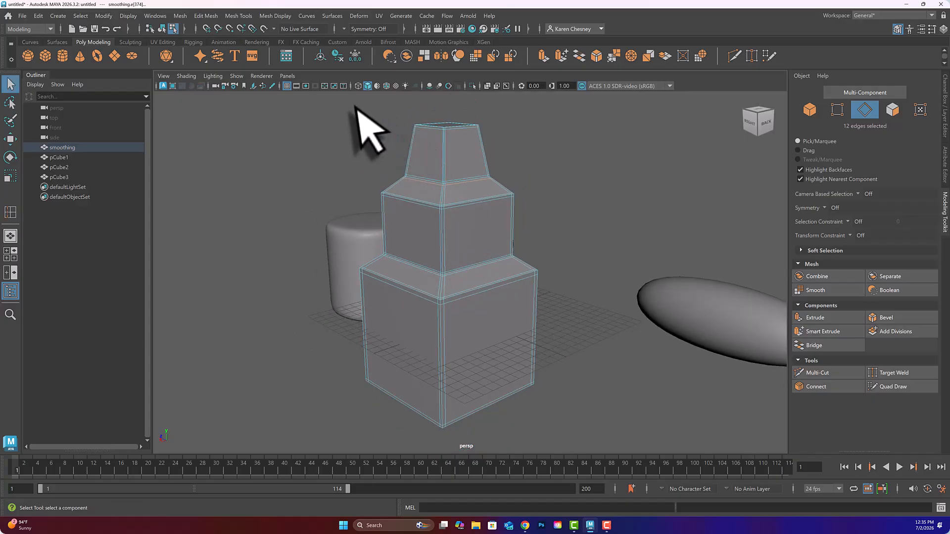
pyautogui.moveTo(357, 110); pyautogui.dragTo(547, 426)
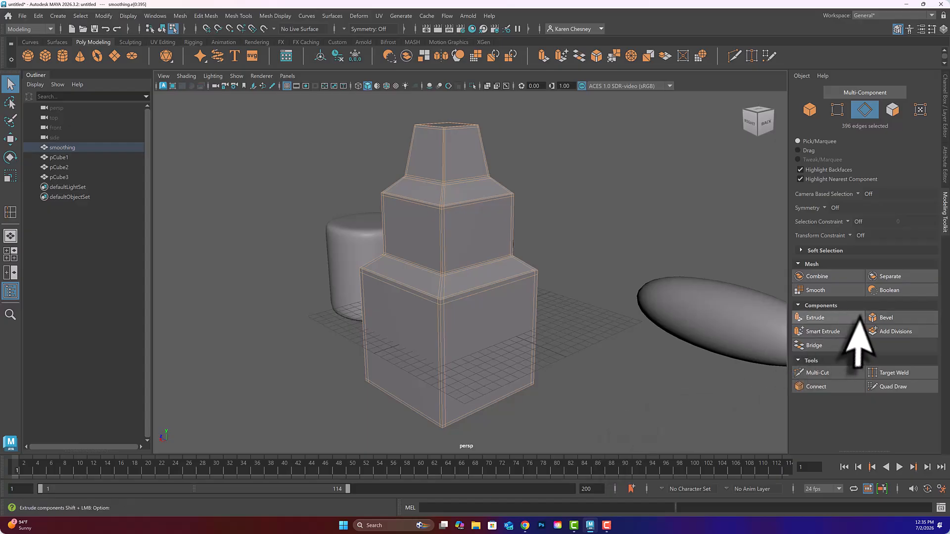
pyautogui.click(815, 290)
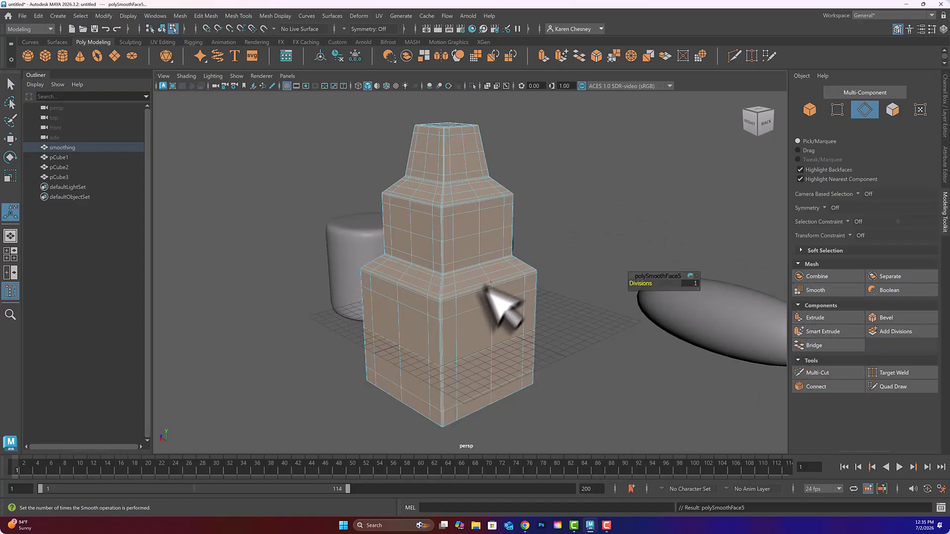
# Return the smoothed tower to object mode, deselect it and inspect its edges from several angles
pyautogui.moveTo(475, 242); pyautogui.dragTo(478, 309, button='right')
pyautogui.moveTo(512, 223); pyautogui.dragTo(515, 226, button='right')
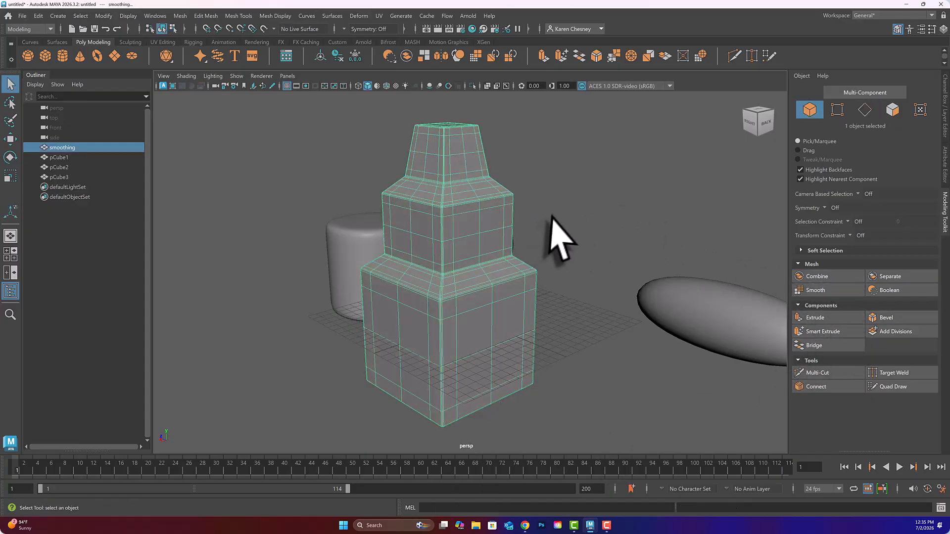
pyautogui.click(524, 186)
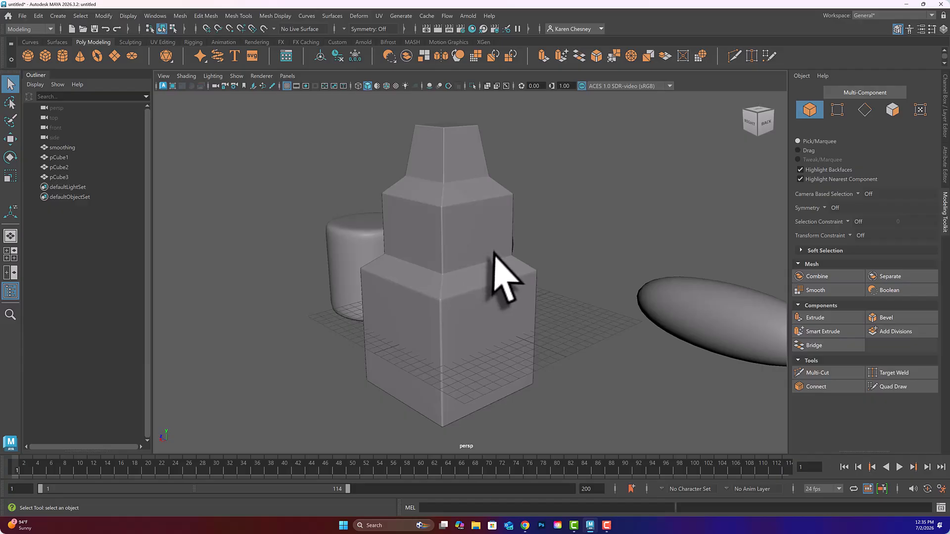
pyautogui.moveTo(495, 255)
pyautogui.keyDown('alt'); pyautogui.mouseDown()
pyautogui.moveTo(402, 252)
pyautogui.moveTo(450, 275)
pyautogui.moveTo(499, 276)
pyautogui.moveTo(517, 257)
pyautogui.moveTo(505, 253)
pyautogui.moveTo(506, 284)
pyautogui.moveTo(515, 251)
pyautogui.moveTo(602, 263)
pyautogui.moveTo(507, 269)
pyautogui.moveTo(492, 247)
pyautogui.mouseUp(); pyautogui.keyUp('alt')
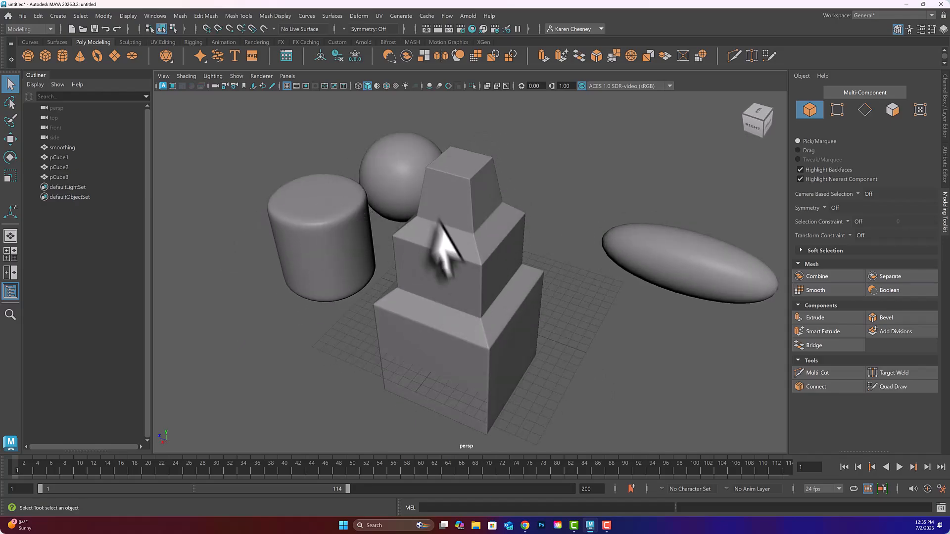
pyautogui.keyDown('alt'); pyautogui.moveTo(439, 226); pyautogui.dragTo(456, 240); pyautogui.keyUp('alt')
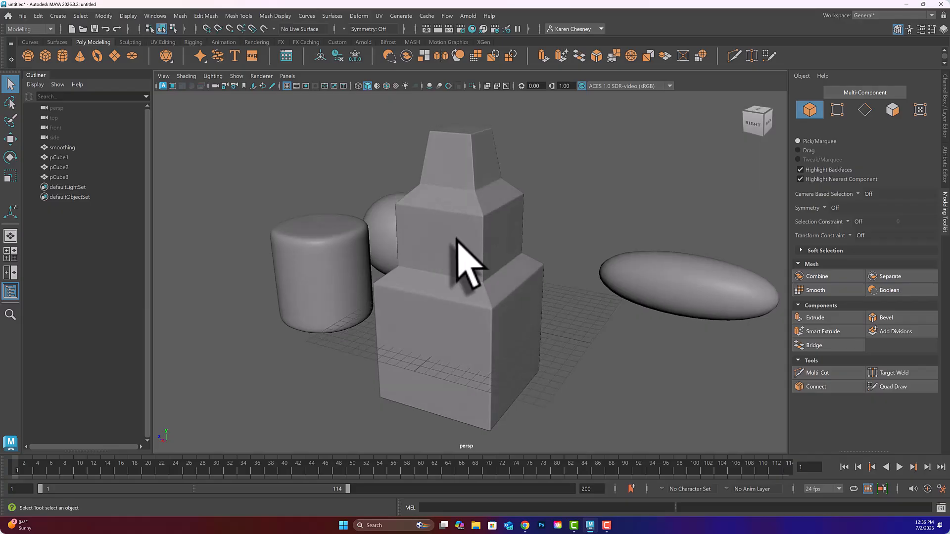
# Undo the tower's last smoothing and select the whole unsmoothed tower in object mode
pyautogui.press('F11')
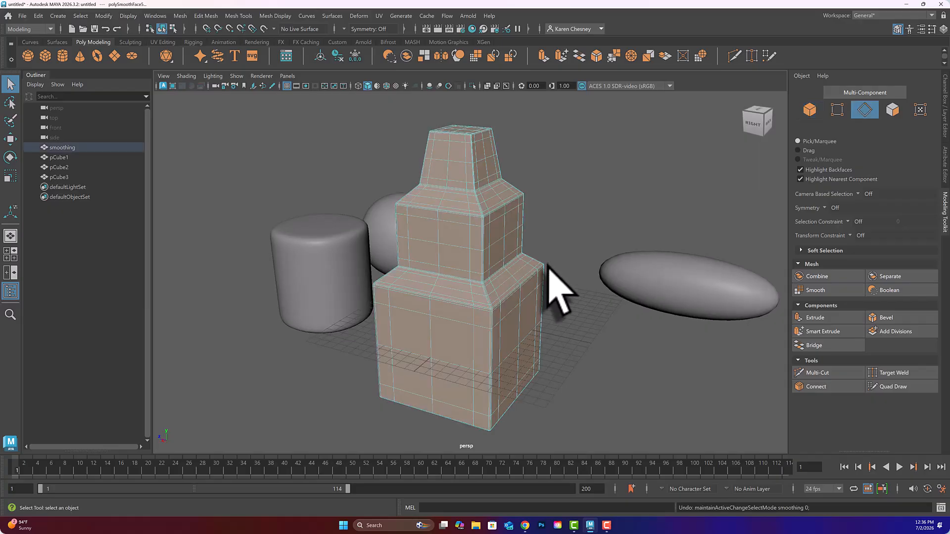
pyautogui.rightClick(449, 252)
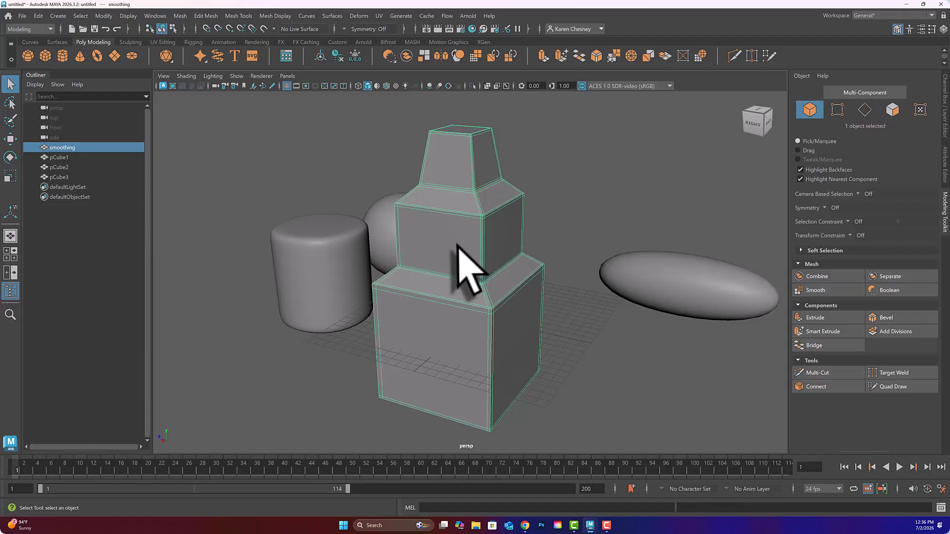
# Duplicate the unsmoothed tower and move the copy back along the X axis to about X -18.5
pyautogui.hotkey('ctrl', 'd')
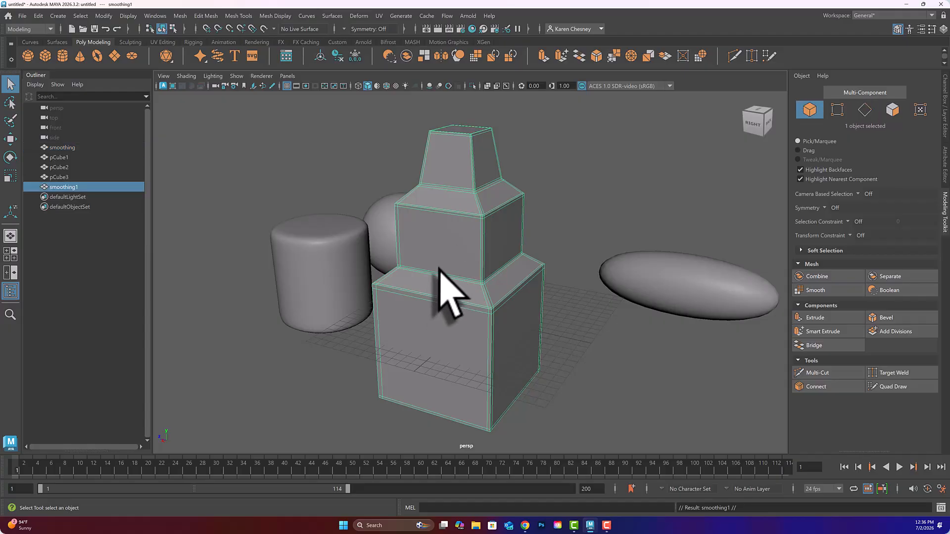
pyautogui.press('w')
pyautogui.moveTo(437, 350); pyautogui.dragTo(528, 273, button='middle')
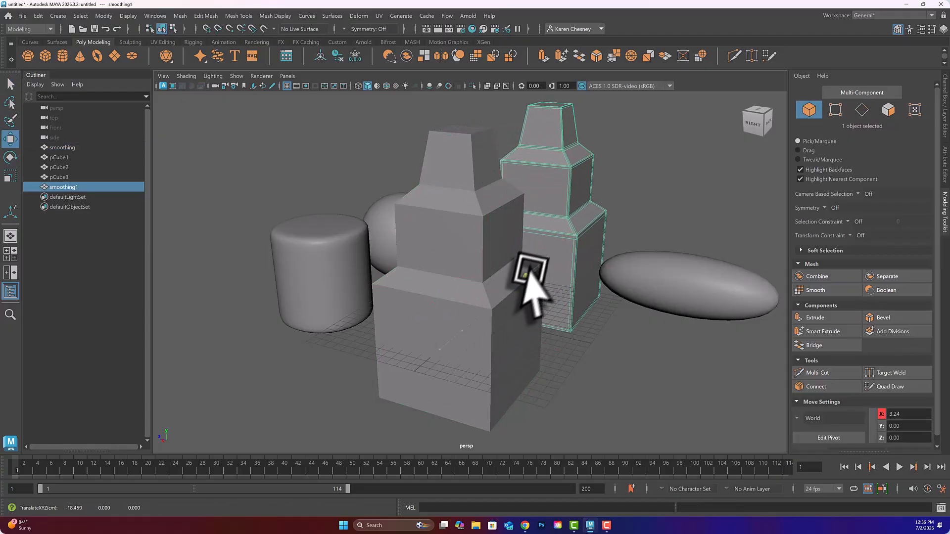
# Smooth the original front tower as a whole object and deselect it, leaving the copy unsmoothed
pyautogui.click(467, 267)
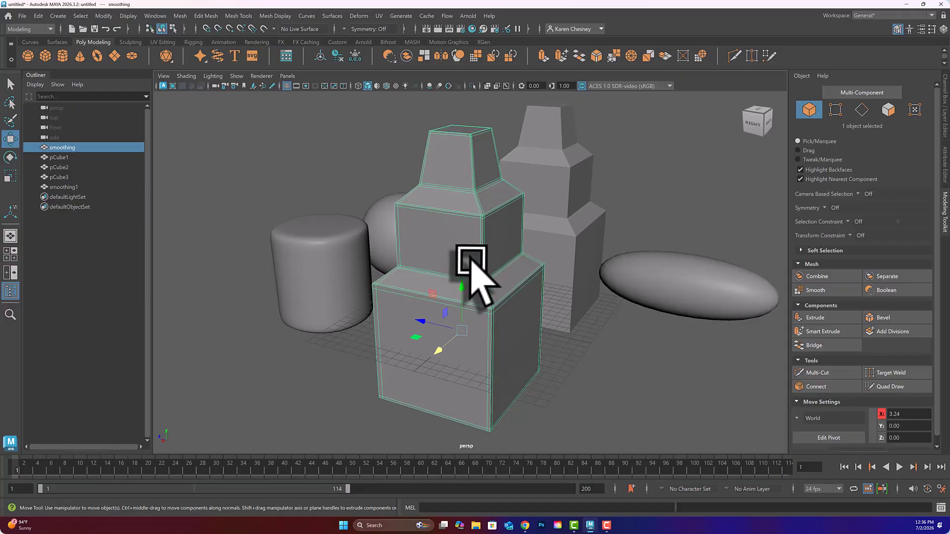
pyautogui.click(817, 290)
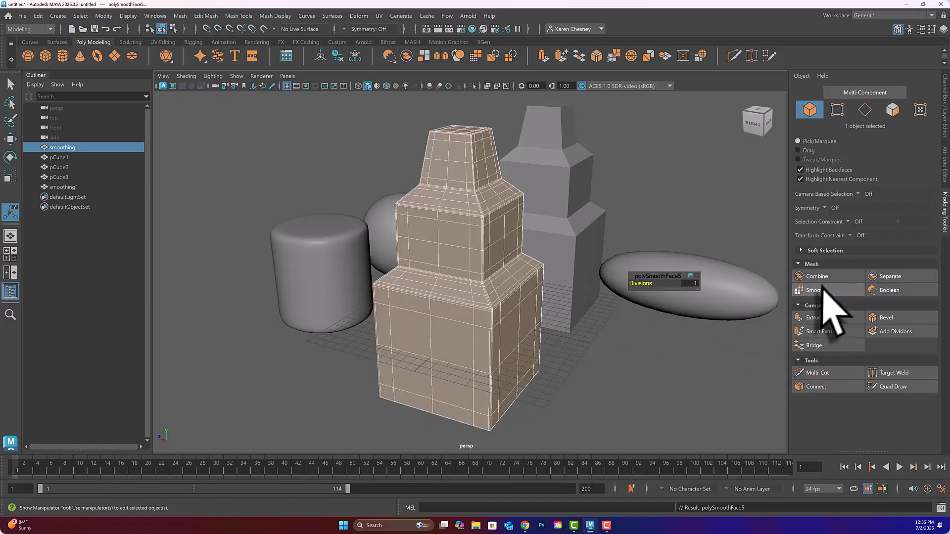
pyautogui.click(593, 378)
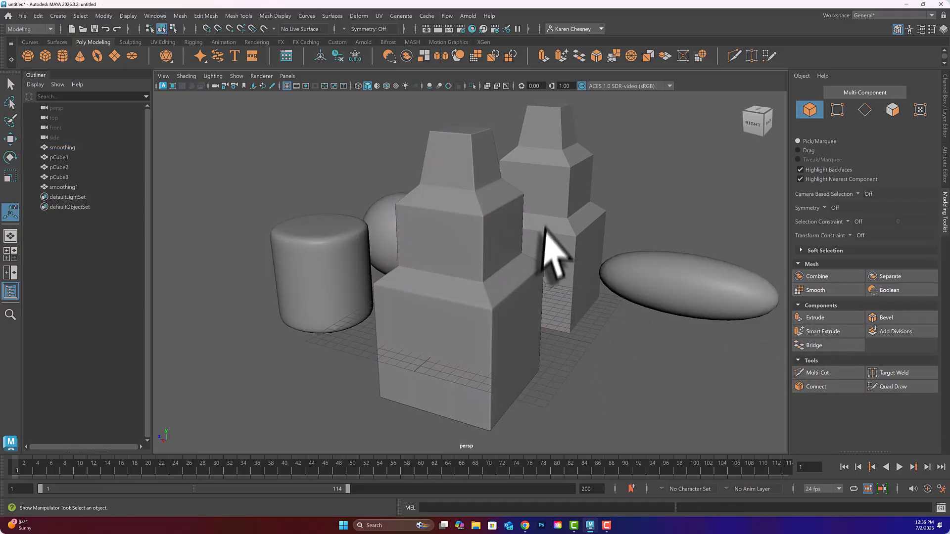
# Compare the wireframes of the smoothed tower and the unsmoothed copy by selecting each in turn
pyautogui.moveTo(520, 250)
pyautogui.keyDown('alt'); pyautogui.mouseDown()
pyautogui.moveTo(519, 273)
pyautogui.moveTo(506, 244)
pyautogui.moveTo(431, 247)
pyautogui.moveTo(526, 250)
pyautogui.moveTo(502, 251)
pyautogui.mouseUp(); pyautogui.keyUp('alt')
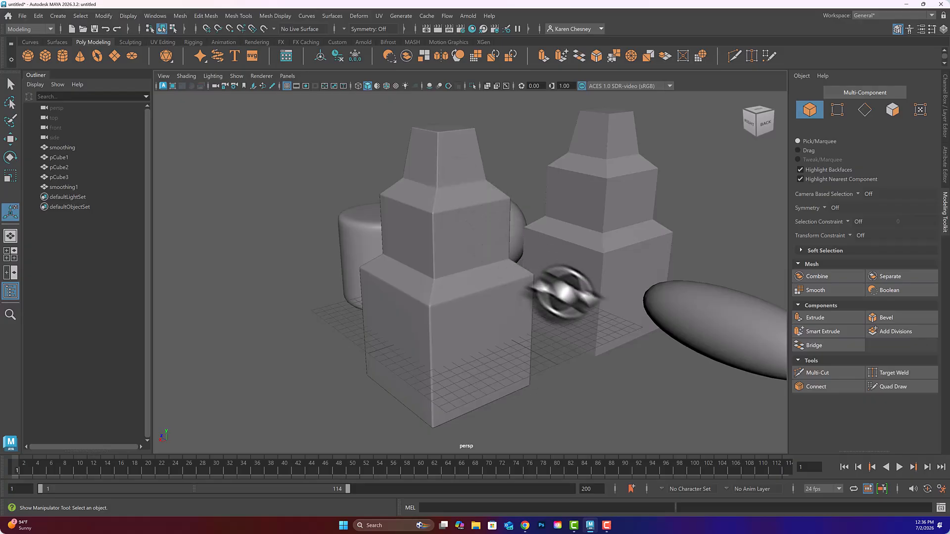
pyautogui.click(603, 289)
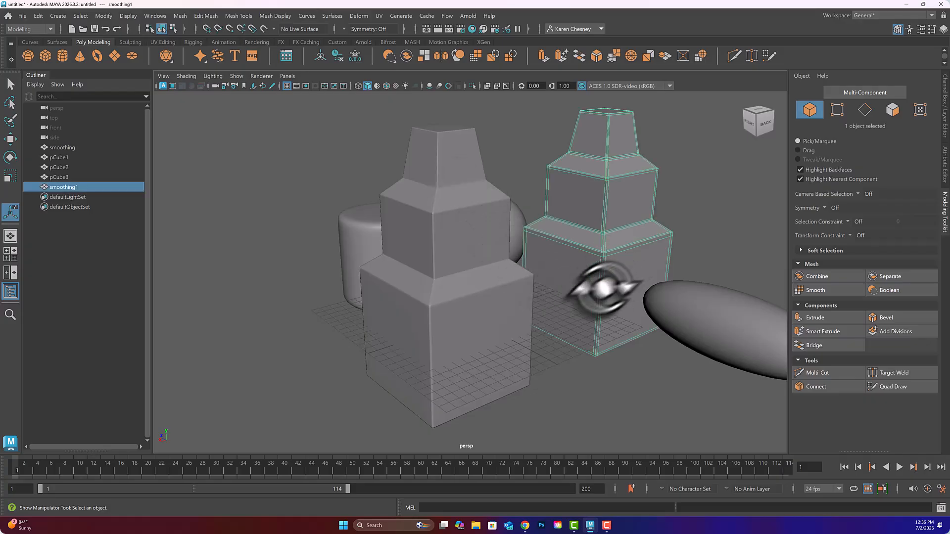
pyautogui.click(502, 339)
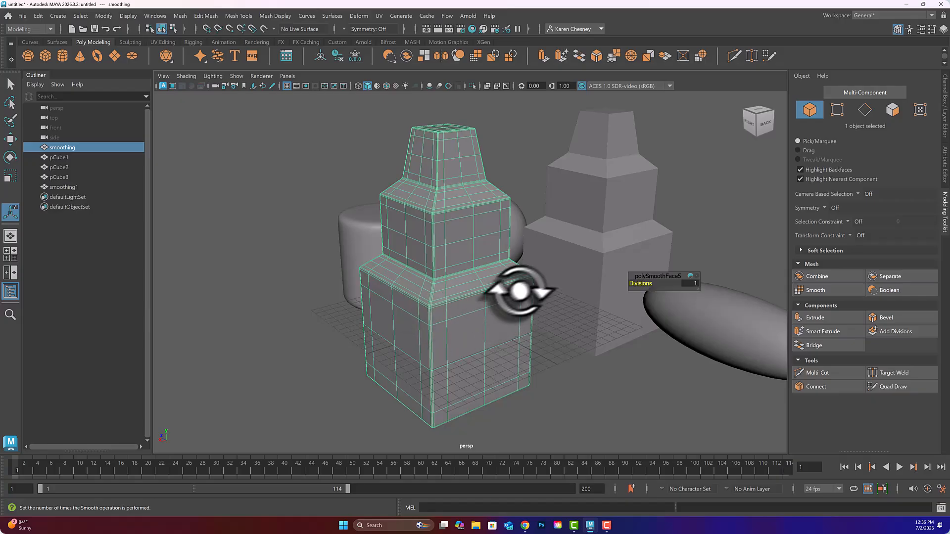
pyautogui.click(569, 272)
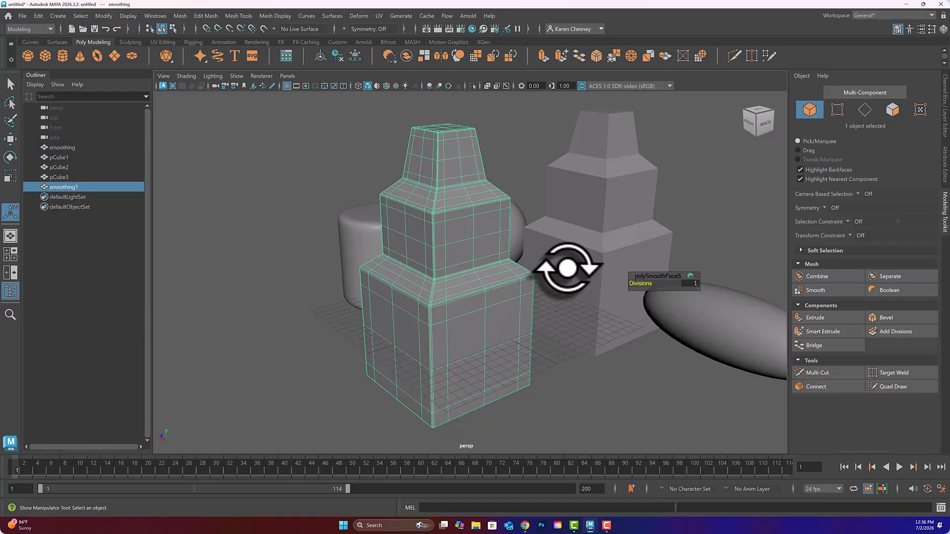
# Clear the grid by moving both towers back along X to about -29.3, and the rounded cylinder and sphere to about -44.8
pyautogui.keyDown('shift'); pyautogui.click(459, 300); pyautogui.keyUp('shift')
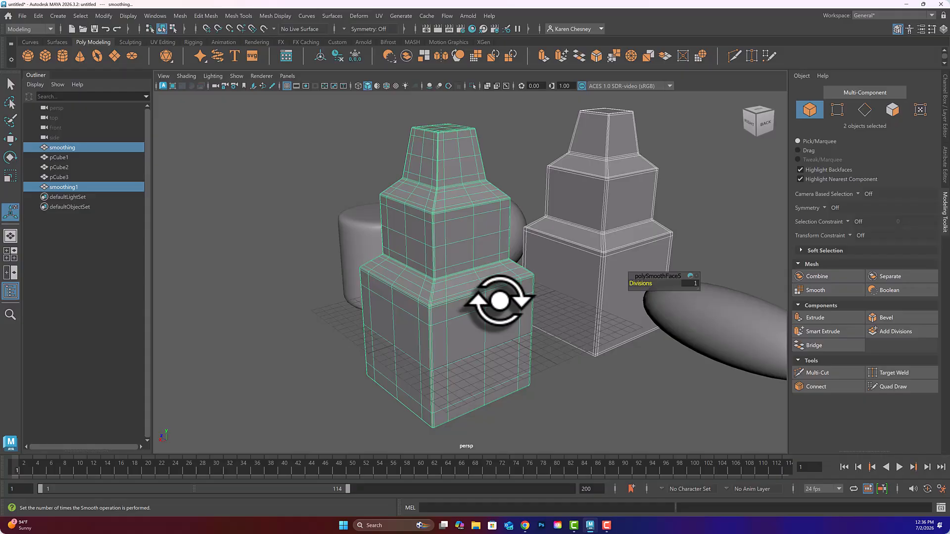
pyautogui.press('w')
pyautogui.moveTo(403, 336); pyautogui.dragTo(623, 285)
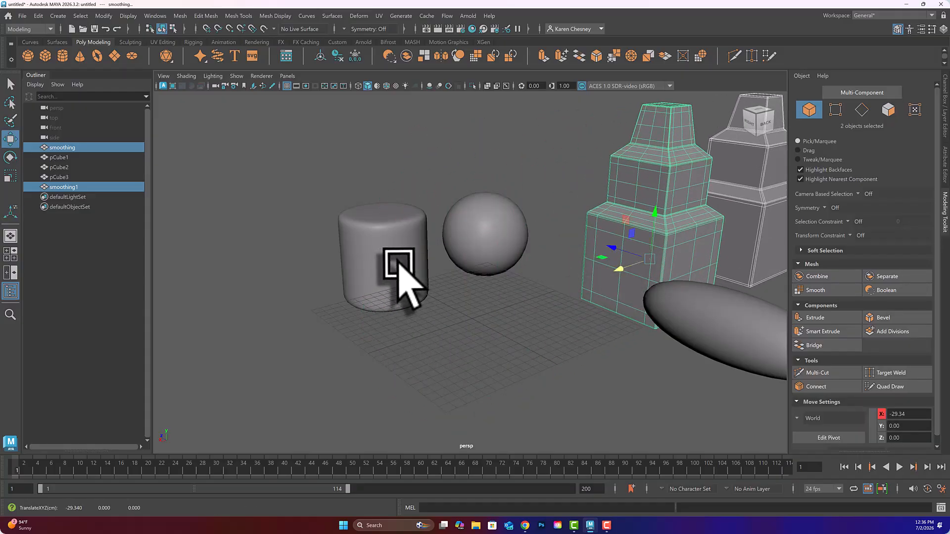
pyautogui.moveTo(306, 169); pyautogui.dragTo(482, 258)
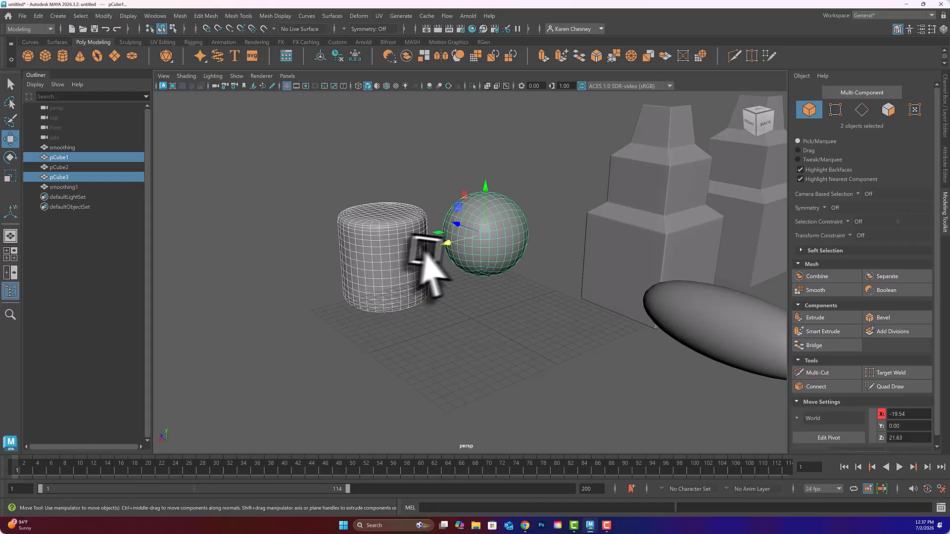
pyautogui.moveTo(448, 243); pyautogui.dragTo(568, 207)
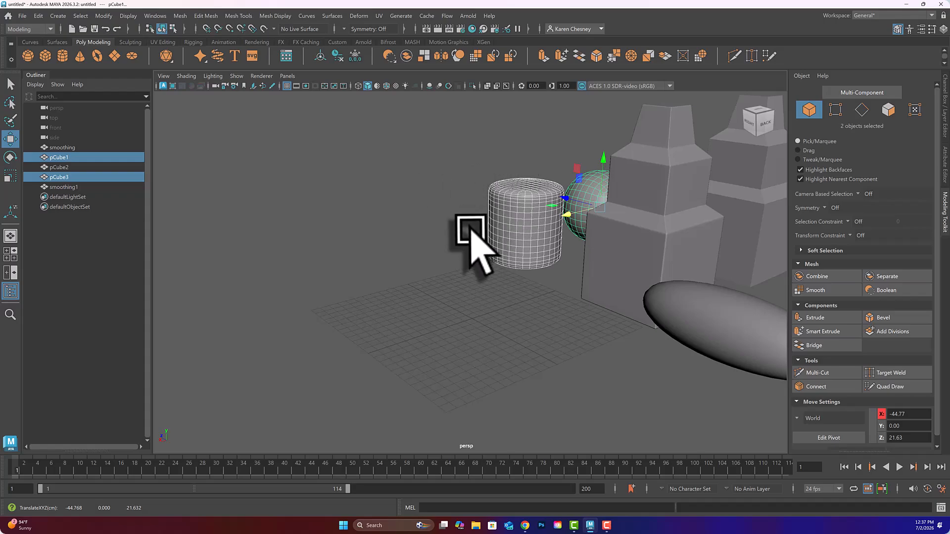
# Select the relocated smoothed tower and then its unsmoothed copy to examine their topology
pyautogui.click(626, 237)
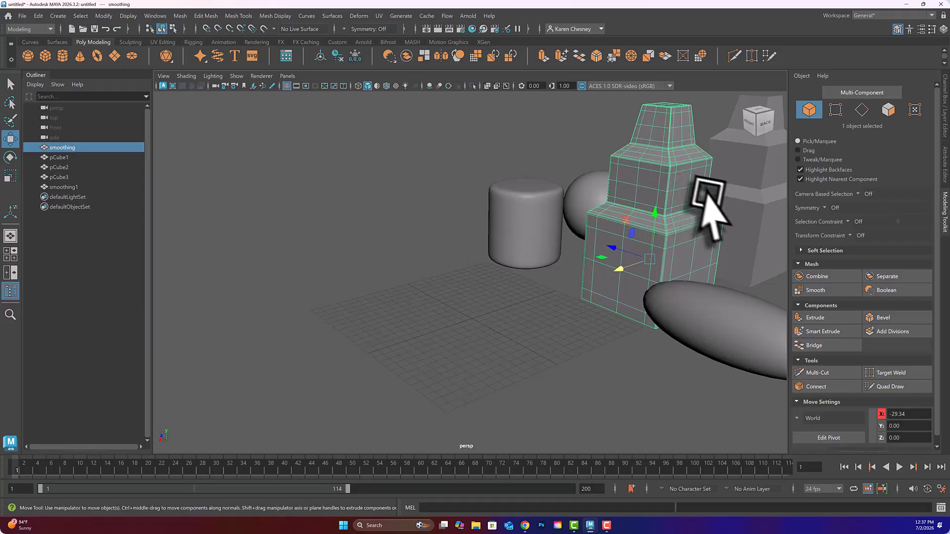
pyautogui.click(738, 184)
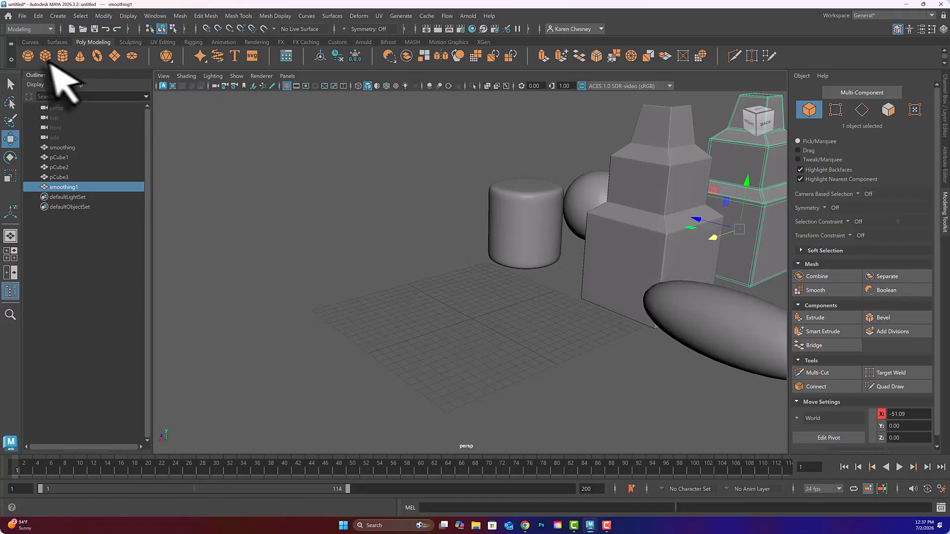
# Create a polygon sphere at the origin, scale it uniformly to about 9.04, and stretch it in Y to about 9.77
pyautogui.click(27, 55)
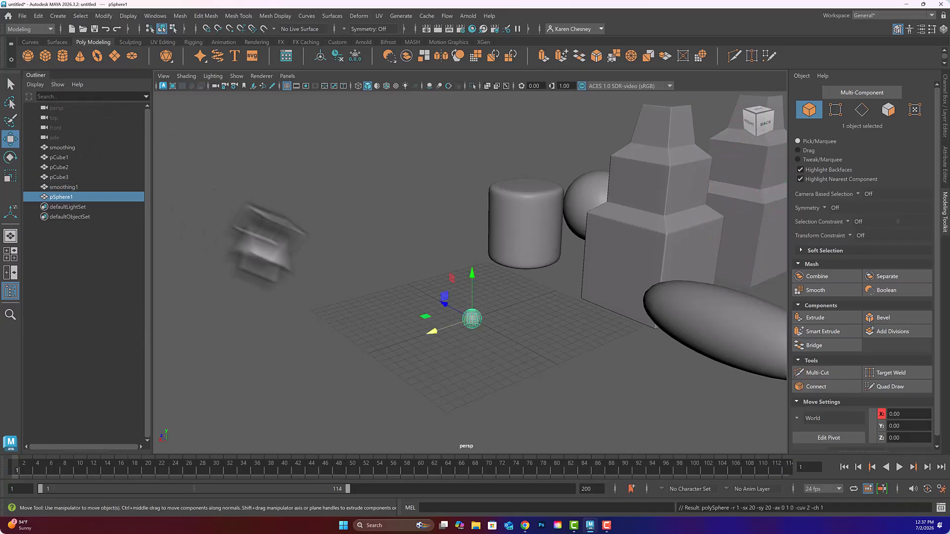
pyautogui.press('r')
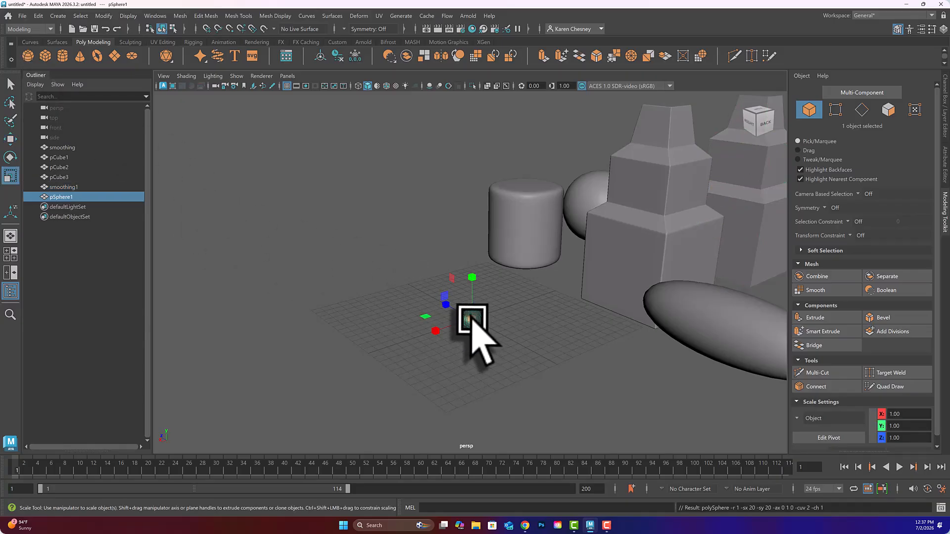
pyautogui.moveTo(481, 324); pyautogui.dragTo(608, 317)
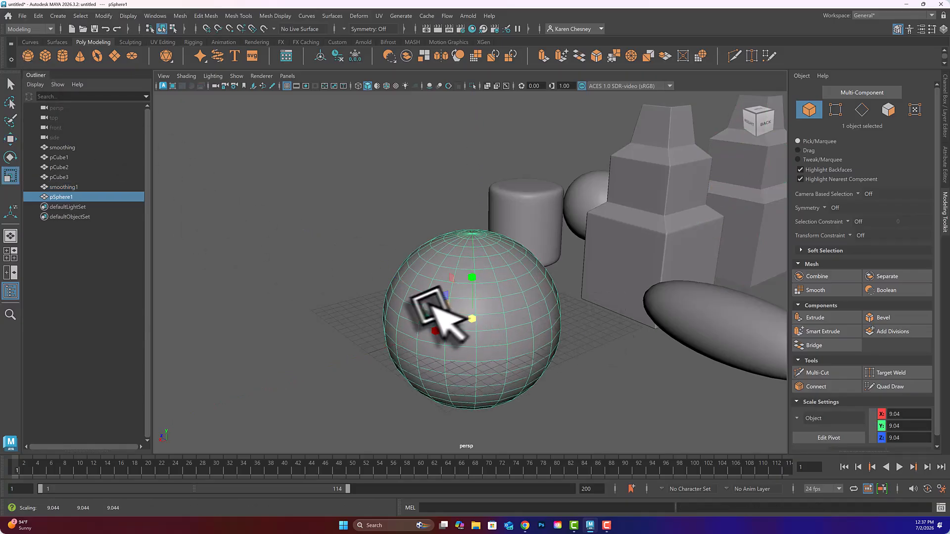
pyautogui.moveTo(420, 309)
pyautogui.keyDown('alt'); pyautogui.mouseDown()
pyautogui.moveTo(421, 337)
pyautogui.moveTo(420, 309)
pyautogui.moveTo(424, 316)
pyautogui.mouseUp(); pyautogui.keyUp('alt')
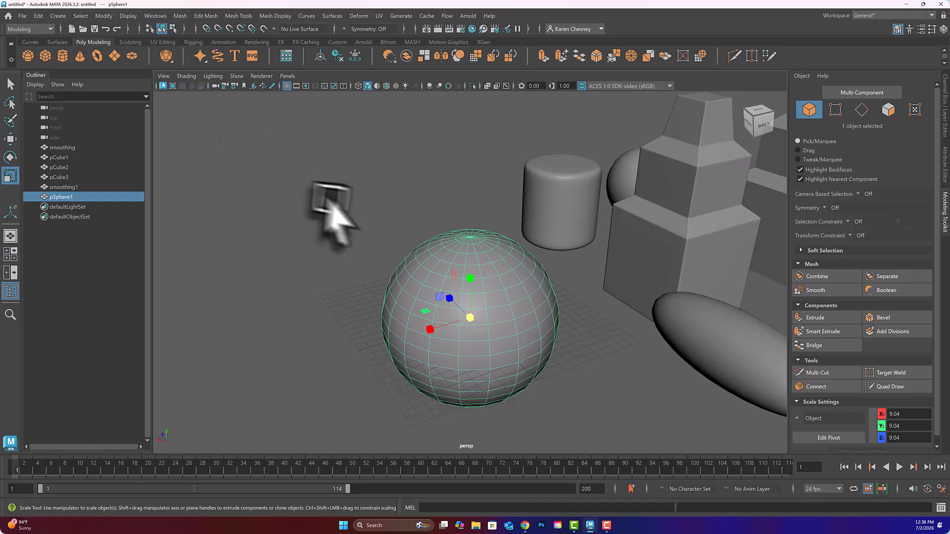
pyautogui.moveTo(466, 278)
pyautogui.mouseDown()
pyautogui.moveTo(470, 304)
pyautogui.moveTo(466, 273)
pyautogui.mouseUp()
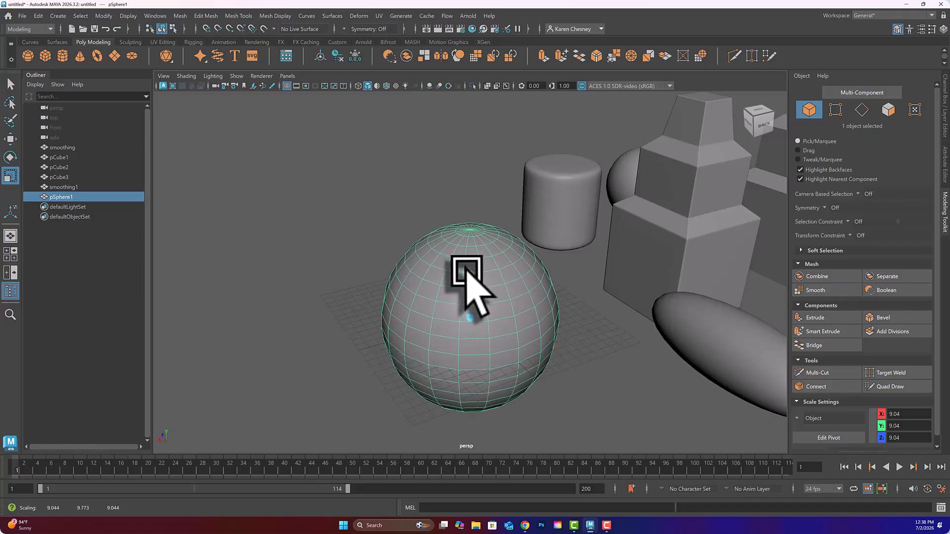
# Flatten the sphere's top without soft selection by selecting its upper vertex rings in decreasing sets and moving each down in Y
pyautogui.rightClick(456, 257)
pyautogui.click(421, 242)
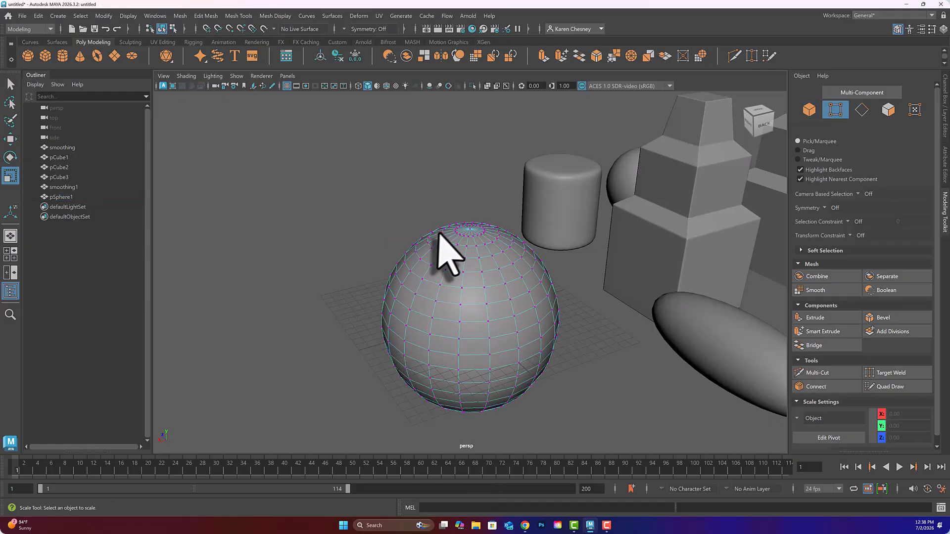
pyautogui.keyDown('alt'); pyautogui.moveTo(444, 243); pyautogui.dragTo(430, 228); pyautogui.keyUp('alt')
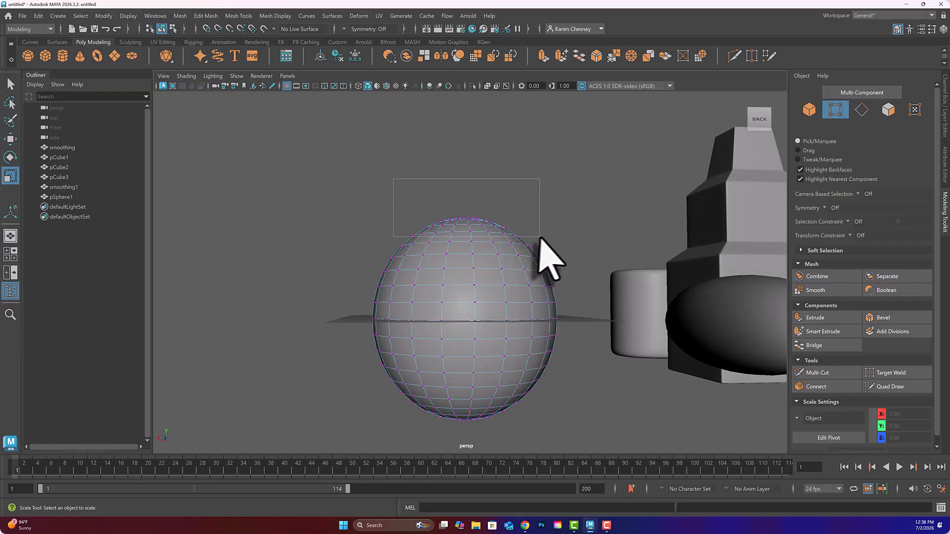
pyautogui.moveTo(540, 238); pyautogui.dragTo(543, 238)
pyautogui.keyDown('alt'); pyautogui.moveTo(484, 240); pyautogui.dragTo(512, 240); pyautogui.keyUp('alt')
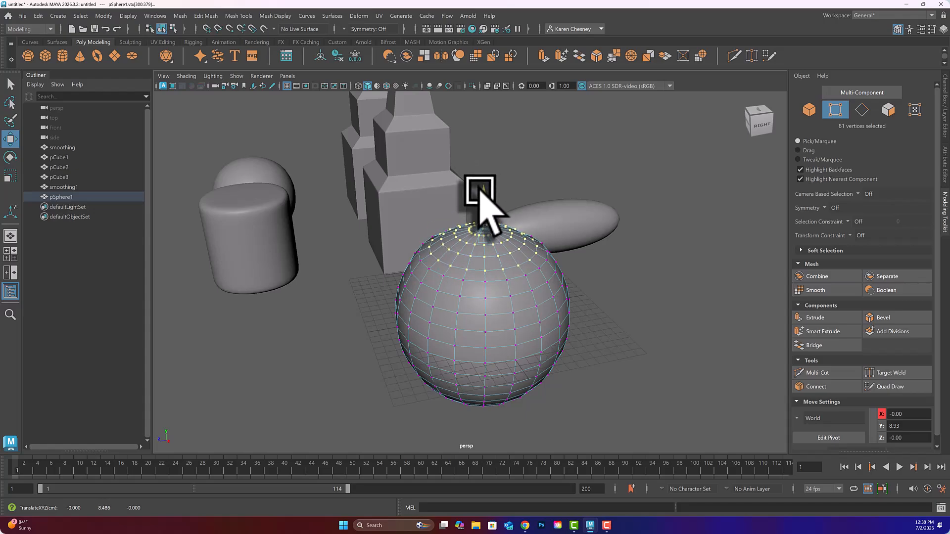
pyautogui.keyDown('alt'); pyautogui.moveTo(491, 240); pyautogui.dragTo(497, 244); pyautogui.keyUp('alt')
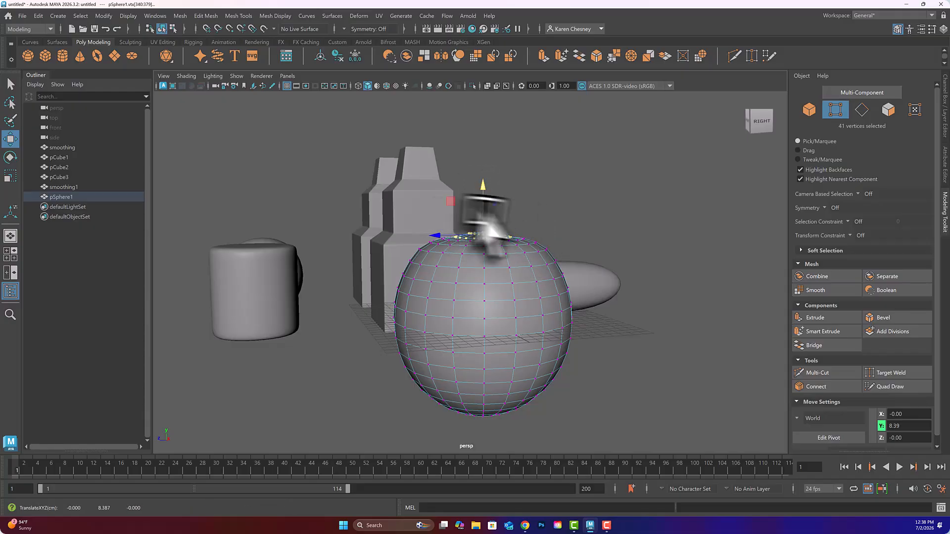
pyautogui.click(574, 229)
pyautogui.keyDown('alt'); pyautogui.moveTo(528, 295); pyautogui.dragTo(493, 315); pyautogui.keyUp('alt')
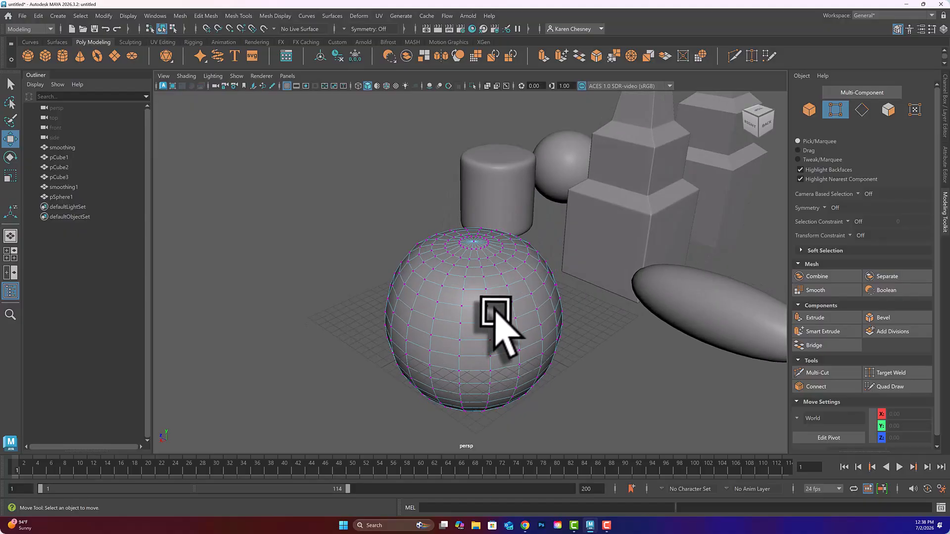
# Undo the downward moves of the sphere's top vertex rings
pyautogui.hotkey('ctrl', 'z')
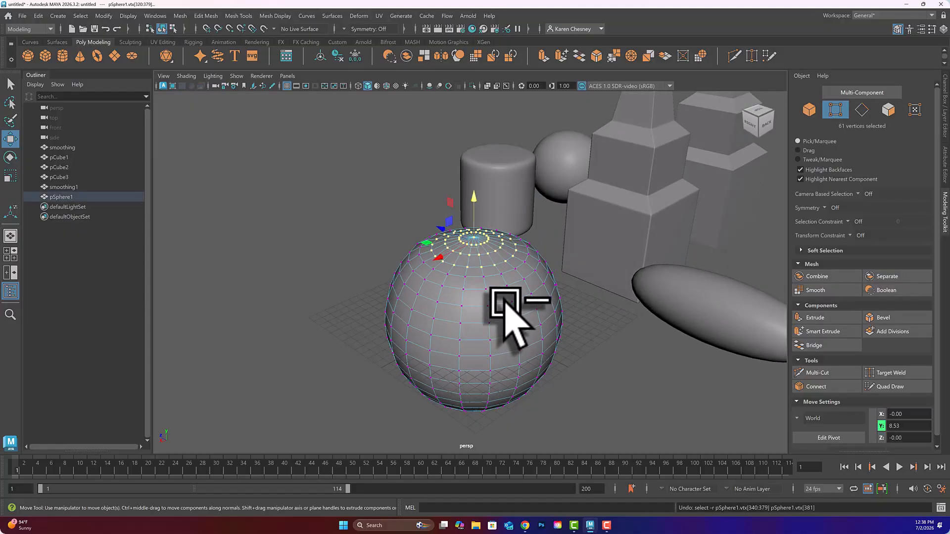
pyautogui.hotkey('ctrl', 'z')
pyautogui.hotkey('ctrl', 'z')
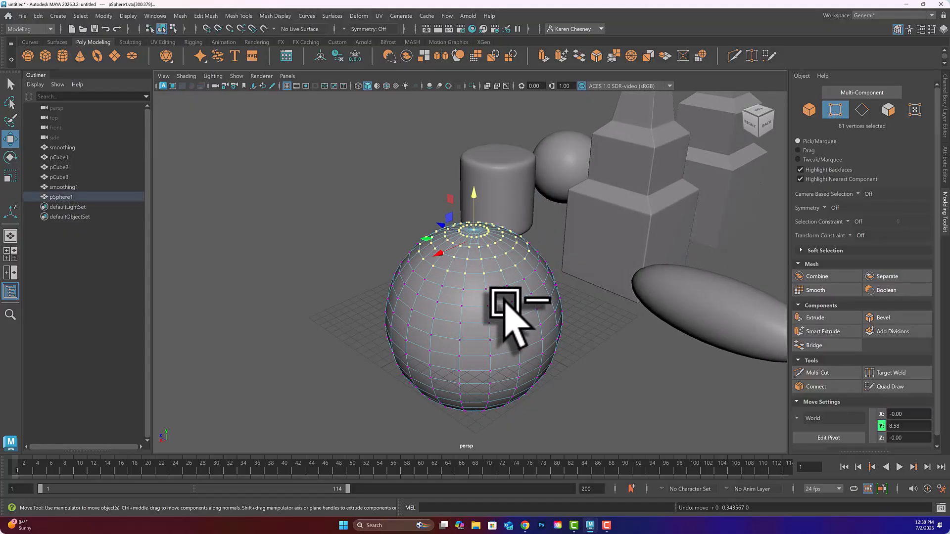
pyautogui.hotkey('ctrl', 'z')
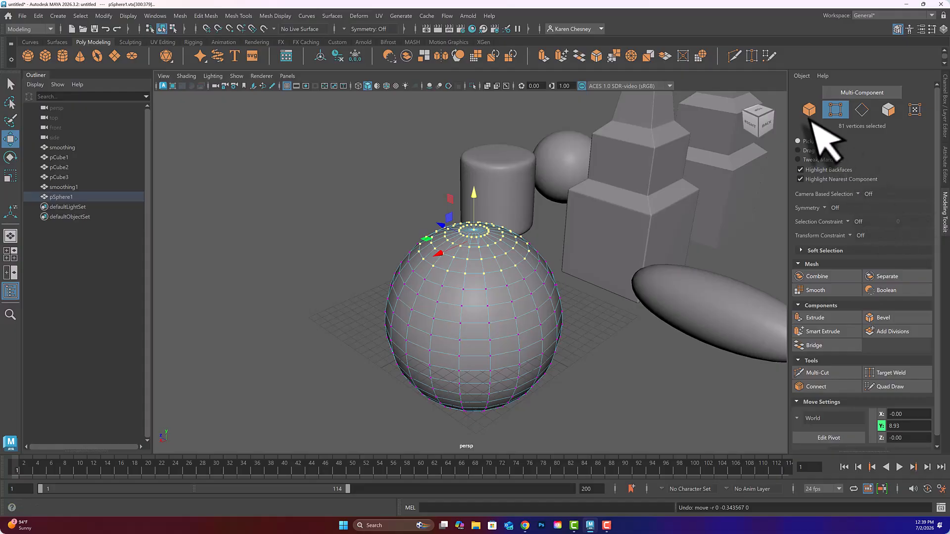
# Enable Soft Select, return to object mode, and scale the whole sphere up to roughly one and a half times its size
pyautogui.click(801, 250)
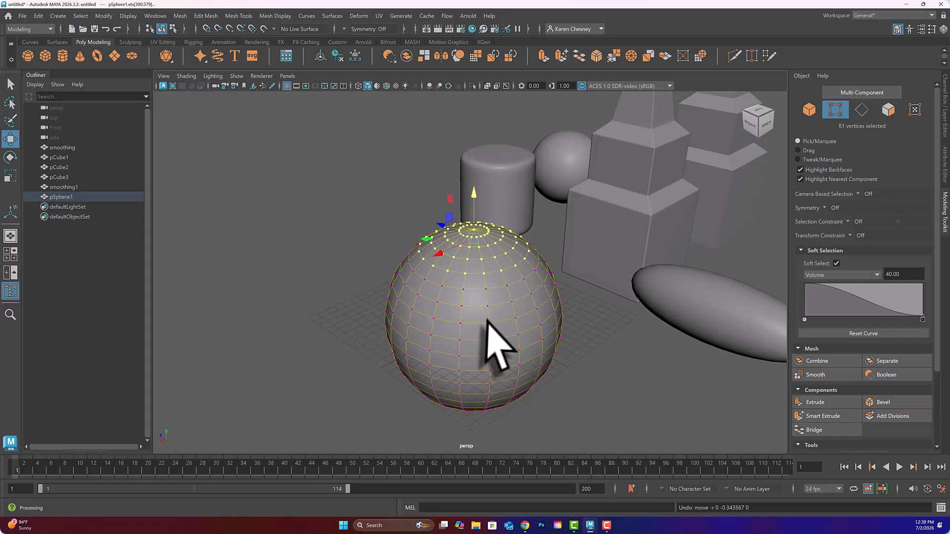
pyautogui.moveTo(489, 242); pyautogui.dragTo(511, 231, button='right')
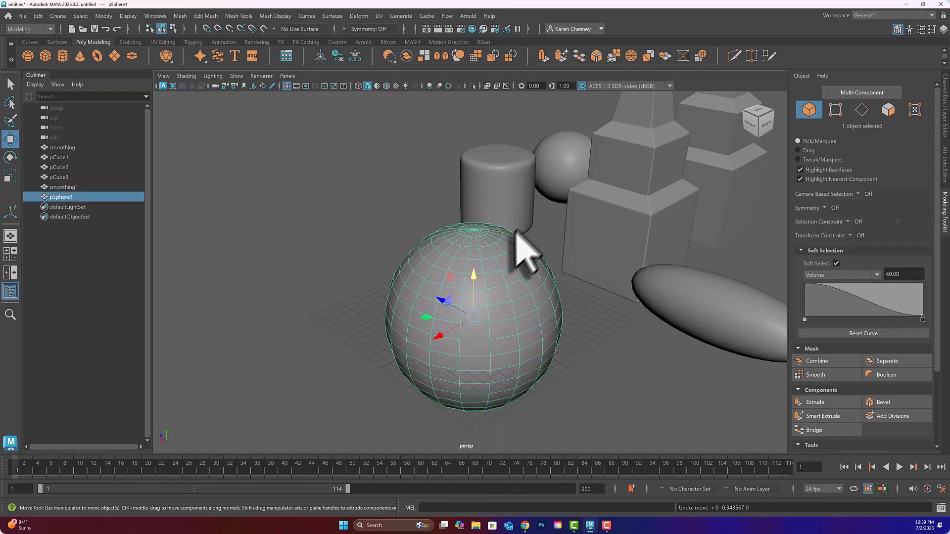
pyautogui.press('r')
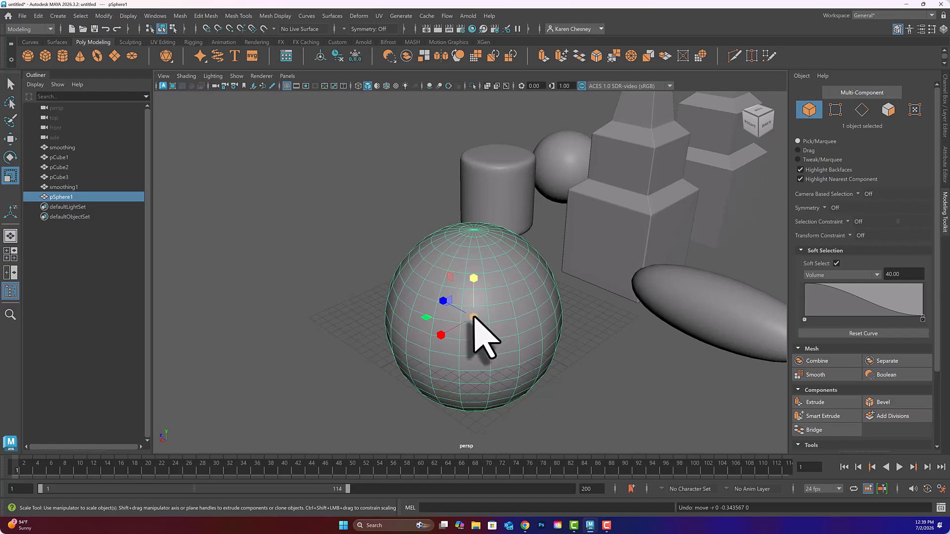
pyautogui.moveTo(473, 318); pyautogui.dragTo(561, 307)
pyautogui.moveTo(589, 317); pyautogui.dragTo(568, 329)
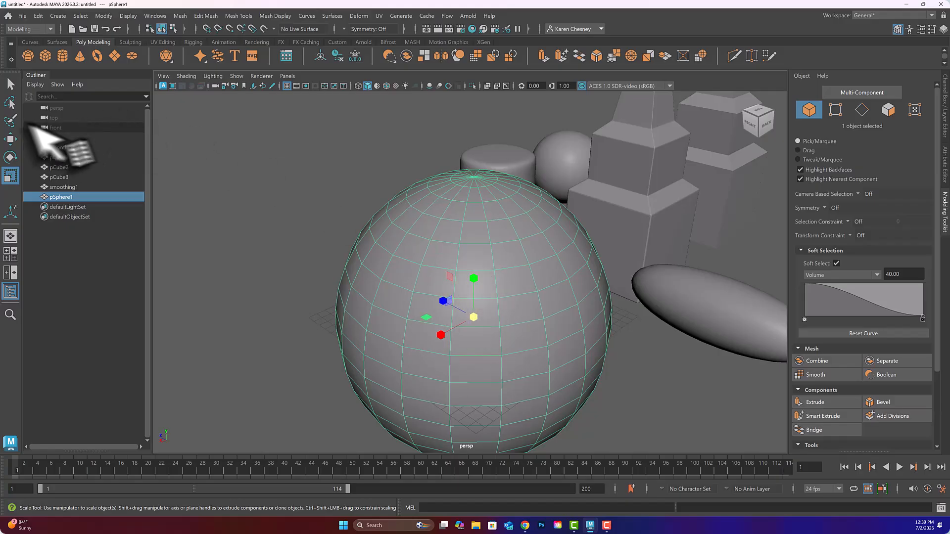
pyautogui.click(9, 120)
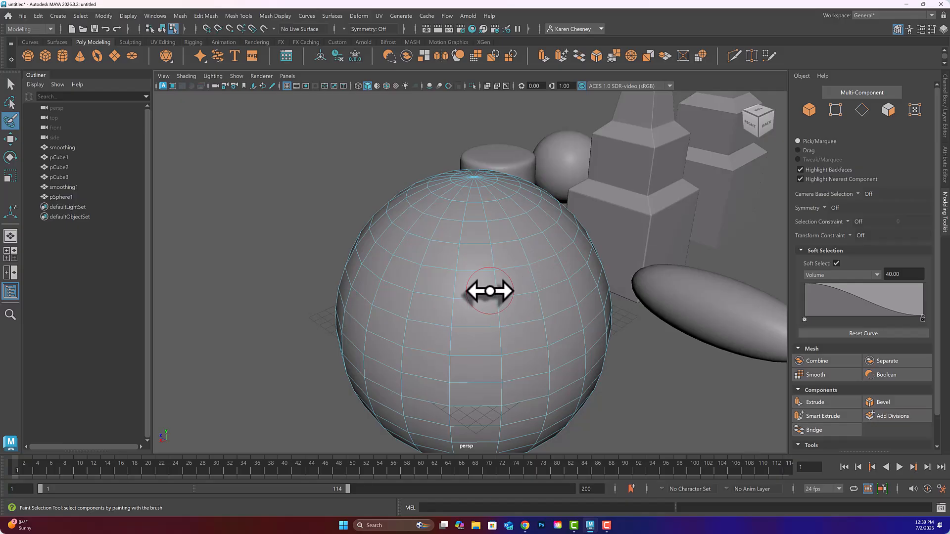
pyautogui.moveTo(489, 291); pyautogui.dragTo(502, 291)
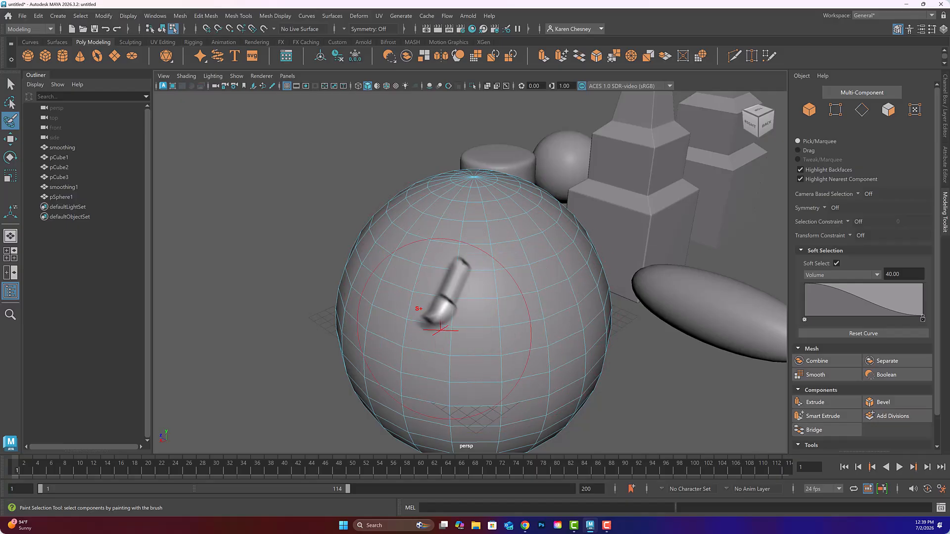
pyautogui.click(10, 82)
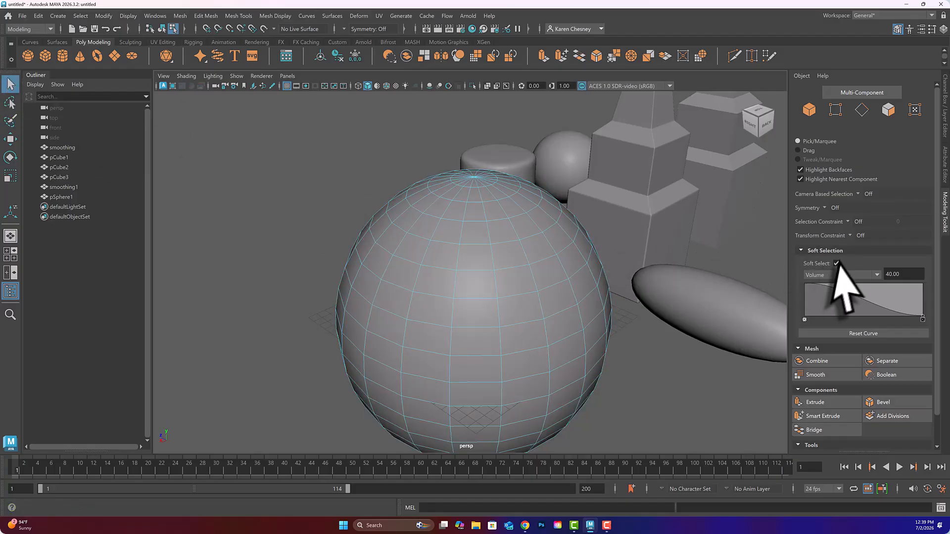
# Select a single vertex near the top of the sphere and set the soft selection falloff radius to 20.00
pyautogui.rightClick(486, 241)
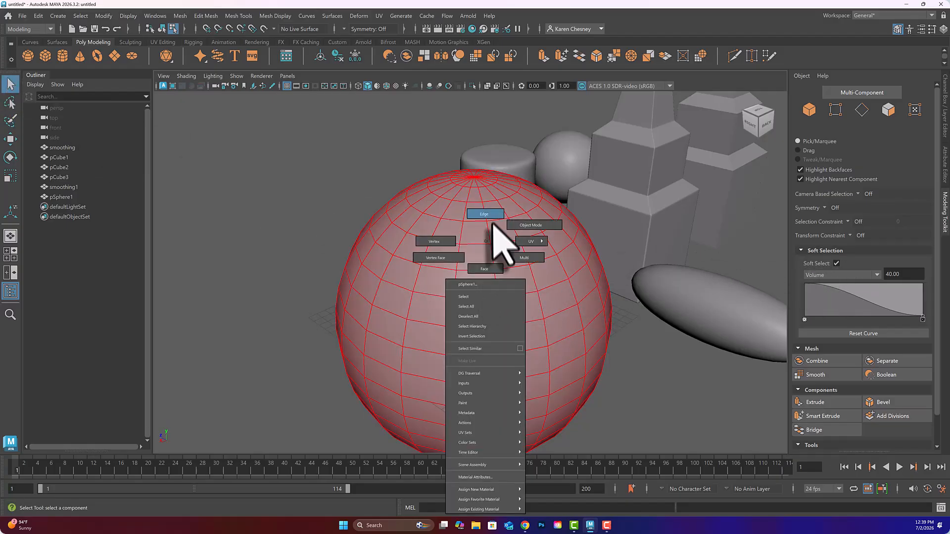
pyautogui.click(439, 241)
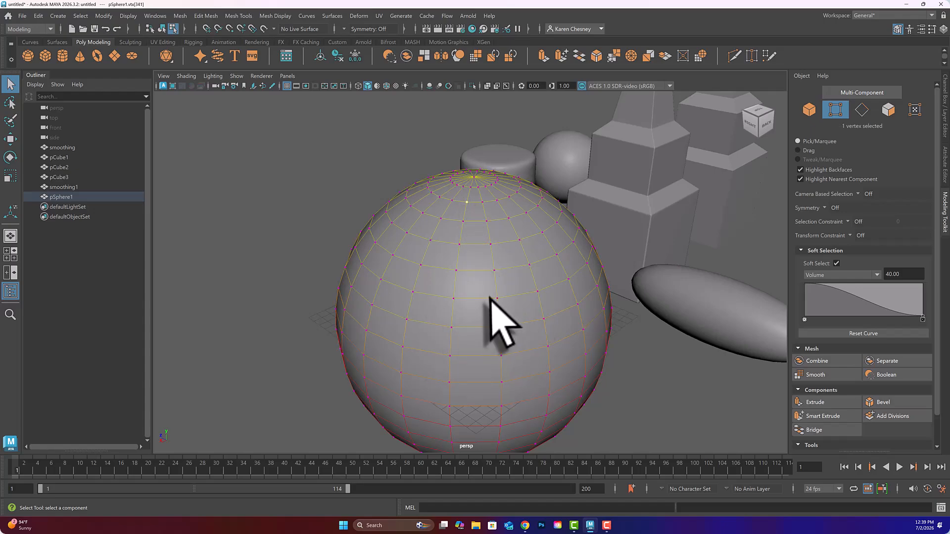
pyautogui.keyDown('alt'); pyautogui.moveTo(490, 299); pyautogui.dragTo(578, 316); pyautogui.keyUp('alt')
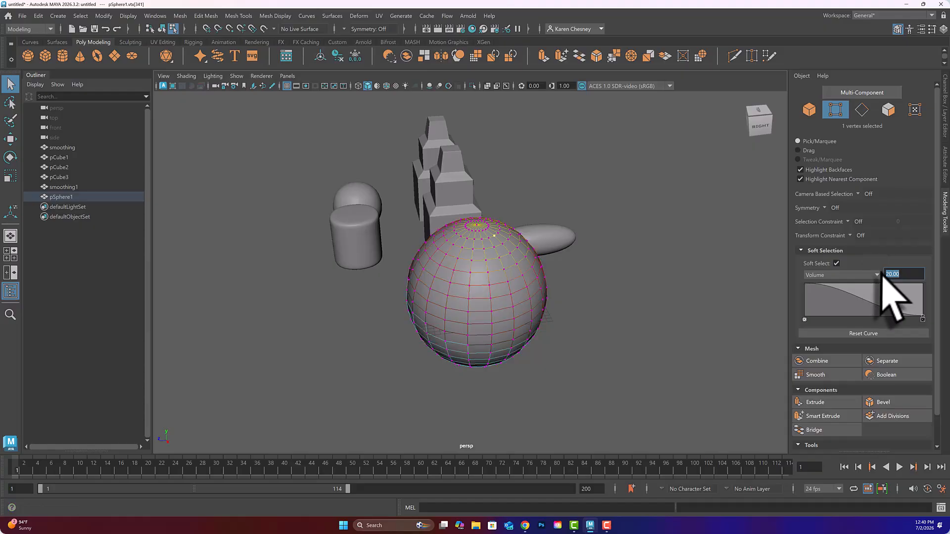
# Move the soft-selected vertex up and back down along Y to test how the falloff deforms the surrounding surface
pyautogui.keyDown('alt'); pyautogui.moveTo(515, 304); pyautogui.dragTo(502, 286); pyautogui.keyUp('alt')
pyautogui.scroll(5, 493, 256)
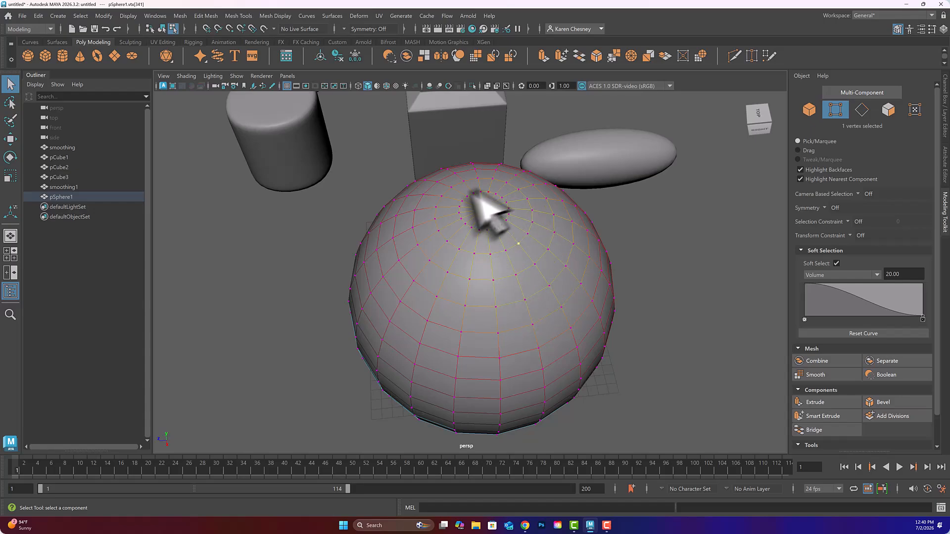
pyautogui.keyDown('alt'); pyautogui.moveTo(415, 315); pyautogui.dragTo(505, 371); pyautogui.keyUp('alt')
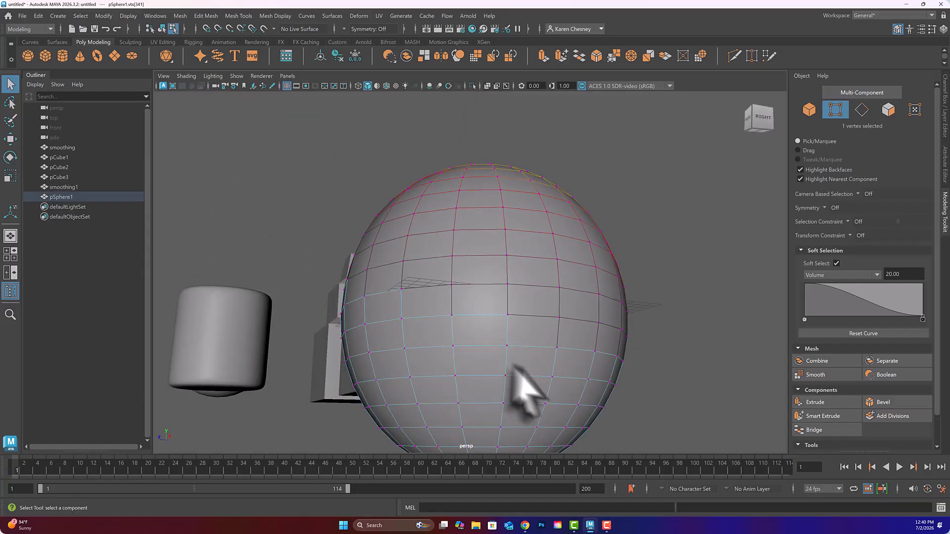
pyautogui.moveTo(505, 276)
pyautogui.keyDown('alt'); pyautogui.mouseDown()
pyautogui.moveTo(494, 297)
pyautogui.moveTo(503, 292)
pyautogui.mouseUp(); pyautogui.keyUp('alt')
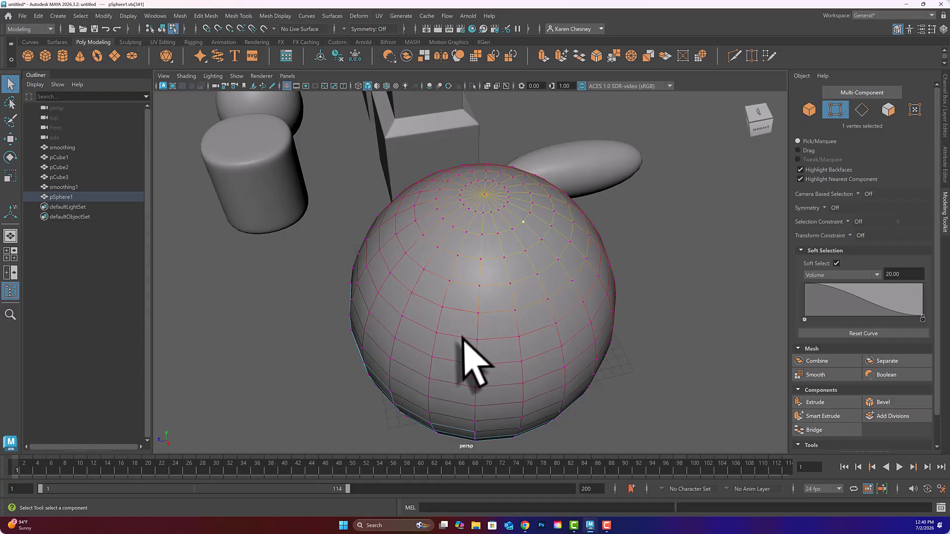
pyautogui.keyDown('alt'); pyautogui.moveTo(465, 341); pyautogui.dragTo(507, 292); pyautogui.keyUp('alt')
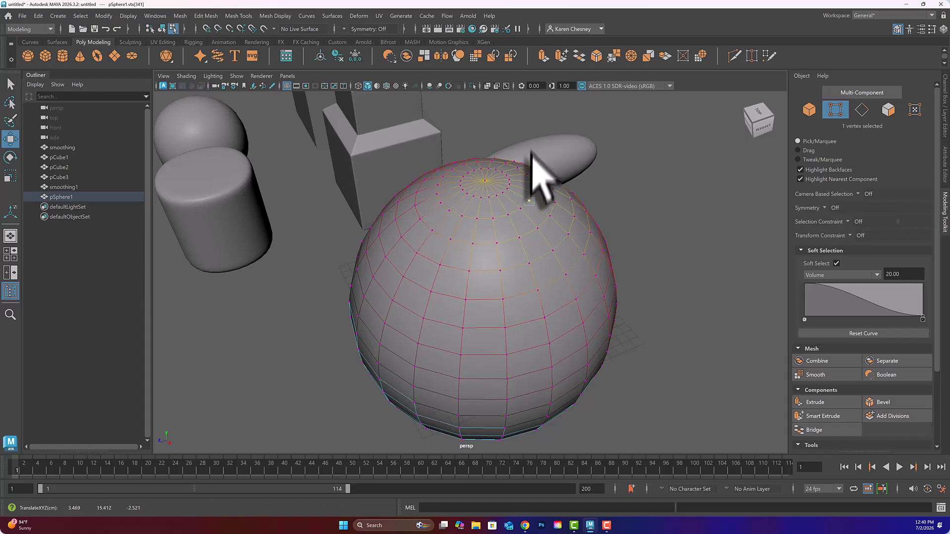
pyautogui.moveTo(531, 154); pyautogui.dragTo(533, 97)
pyautogui.moveTo(516, 232); pyautogui.dragTo(496, 202)
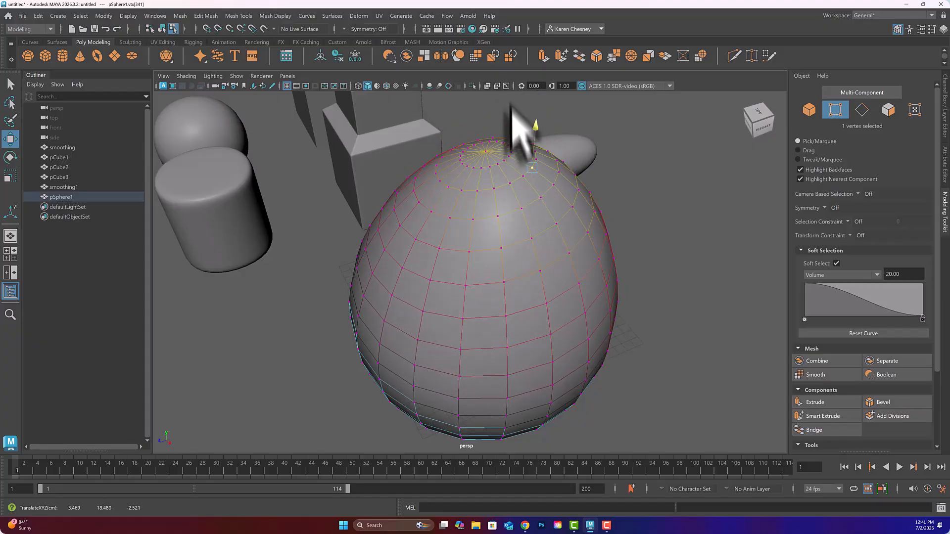
pyautogui.moveTo(510, 105)
pyautogui.mouseDown()
pyautogui.moveTo(515, 58)
pyautogui.moveTo(519, 102)
pyautogui.mouseUp()
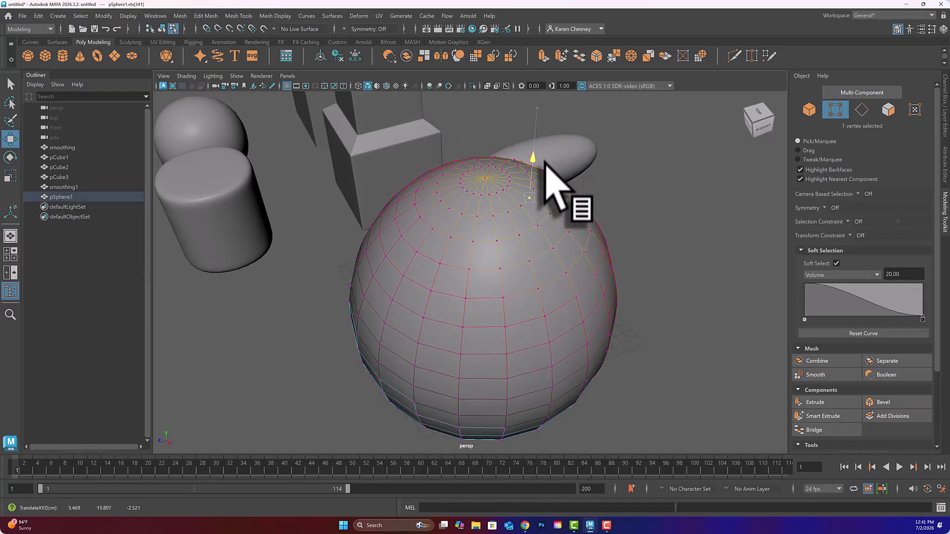
# Select the vertices of the sphere's top cap and shorten the soft selection falloff curve to about 60% of its width
pyautogui.keyDown('alt'); pyautogui.moveTo(515, 233); pyautogui.dragTo(430, 122); pyautogui.keyUp('alt')
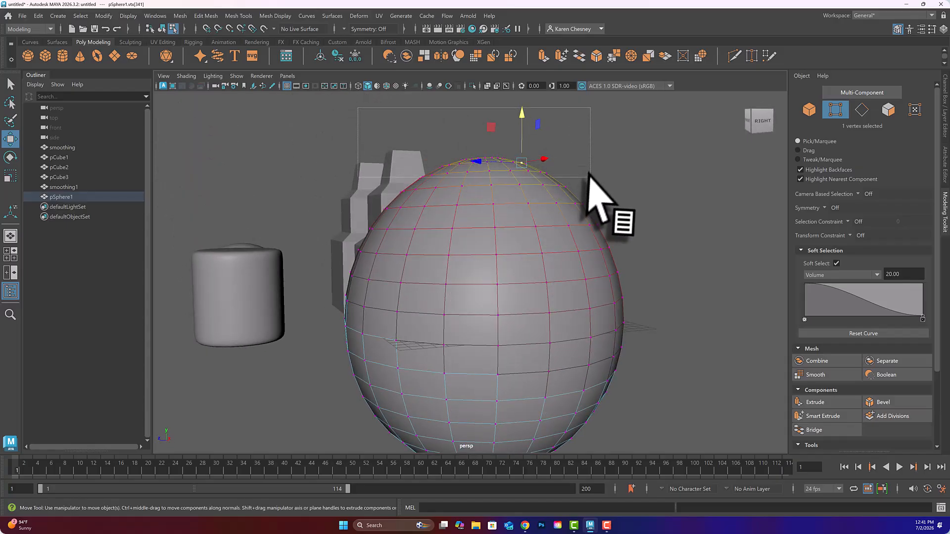
pyautogui.moveTo(588, 174); pyautogui.dragTo(589, 183)
pyautogui.moveTo(484, 114)
pyautogui.mouseDown()
pyautogui.moveTo(495, 216)
pyautogui.moveTo(485, 95)
pyautogui.moveTo(492, 221)
pyautogui.moveTo(486, 115)
pyautogui.mouseUp()
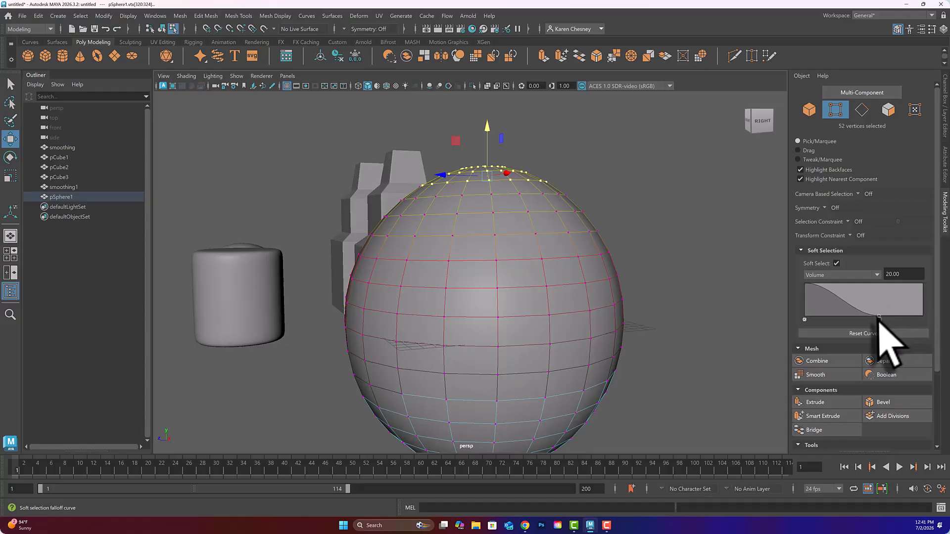
pyautogui.click(879, 320)
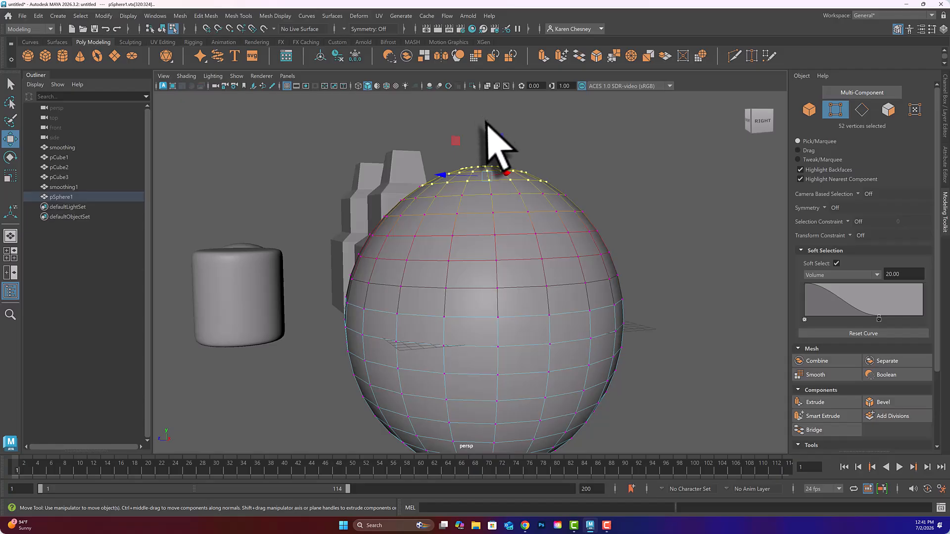
# Move the soft-selected top cap down and up along Y, leaving it raised into an egg-like shape
pyautogui.moveTo(486, 124)
pyautogui.mouseDown()
pyautogui.moveTo(488, 146)
pyautogui.moveTo(471, 146)
pyautogui.moveTo(487, 132)
pyautogui.mouseUp()
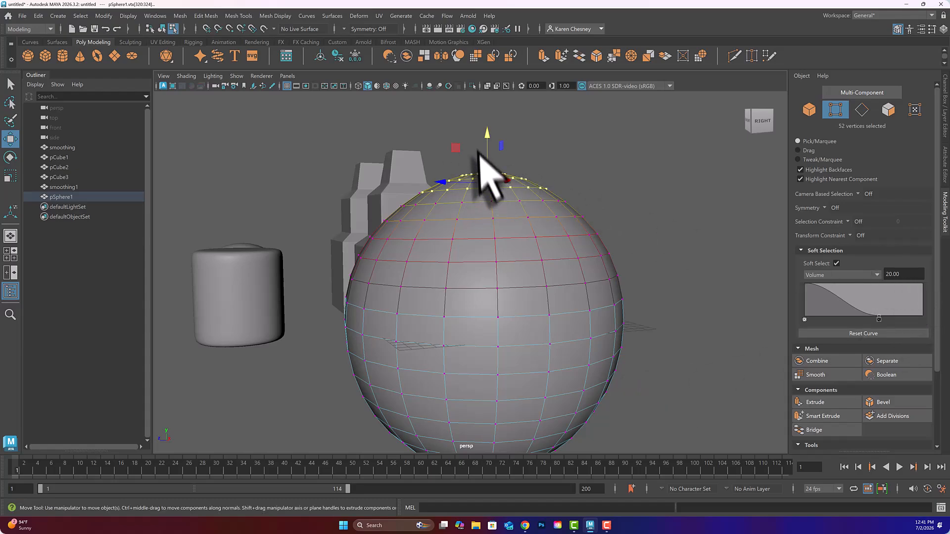
pyautogui.moveTo(485, 128)
pyautogui.mouseDown()
pyautogui.moveTo(488, 187)
pyautogui.moveTo(482, 111)
pyautogui.mouseUp()
pyautogui.moveTo(481, 158); pyautogui.dragTo(471, 127)
# Reselect the vertices of the raised top cap and lower them along Y to round off the sphere's top
pyautogui.moveTo(404, 122); pyautogui.dragTo(472, 141)
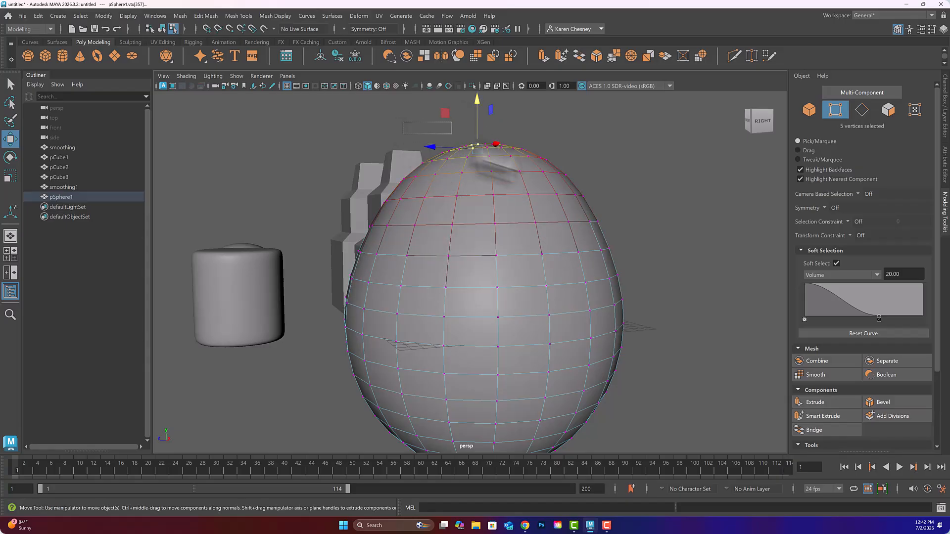
pyautogui.moveTo(576, 164); pyautogui.dragTo(574, 162)
pyautogui.moveTo(489, 106); pyautogui.dragTo(509, 131)
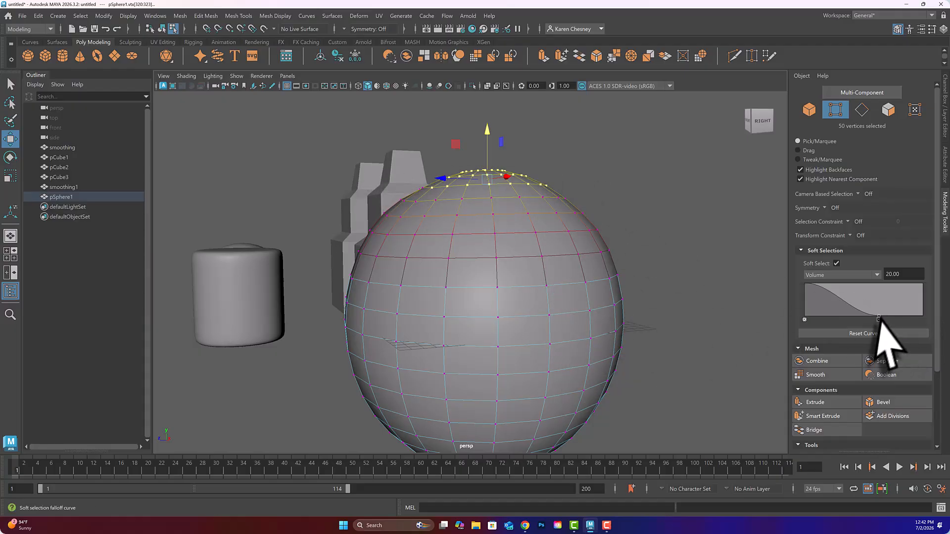
# Extend the soft selection falloff curve to its full width and lower the sphere's top cap slightly along Y
pyautogui.moveTo(878, 315); pyautogui.dragTo(922, 319)
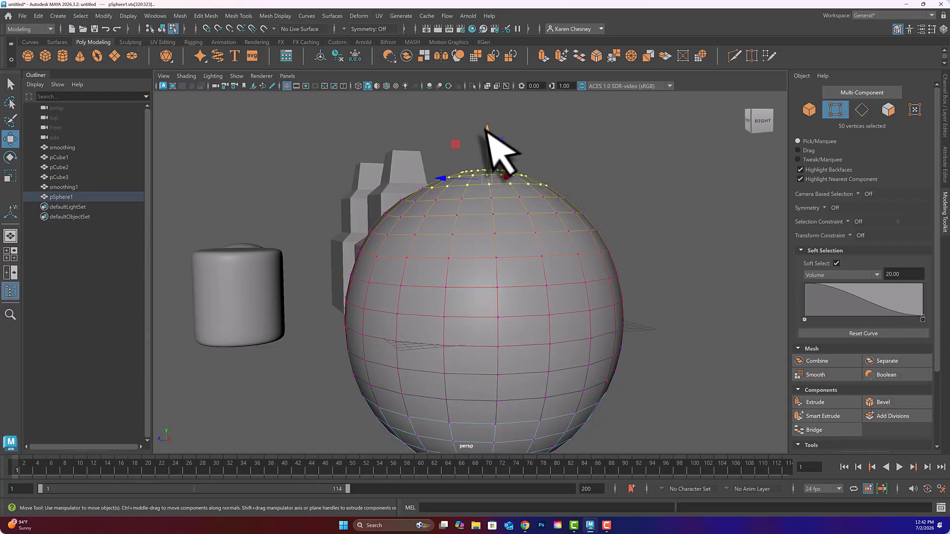
pyautogui.moveTo(487, 131)
pyautogui.mouseDown()
pyautogui.moveTo(495, 208)
pyautogui.moveTo(494, 134)
pyautogui.mouseUp()
pyautogui.moveTo(490, 117); pyautogui.dragTo(513, 197)
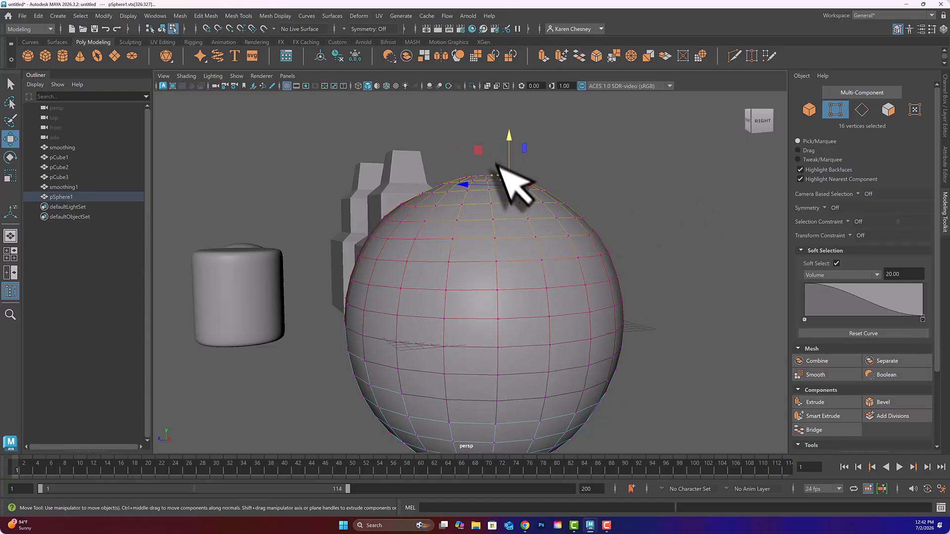
pyautogui.click(507, 262)
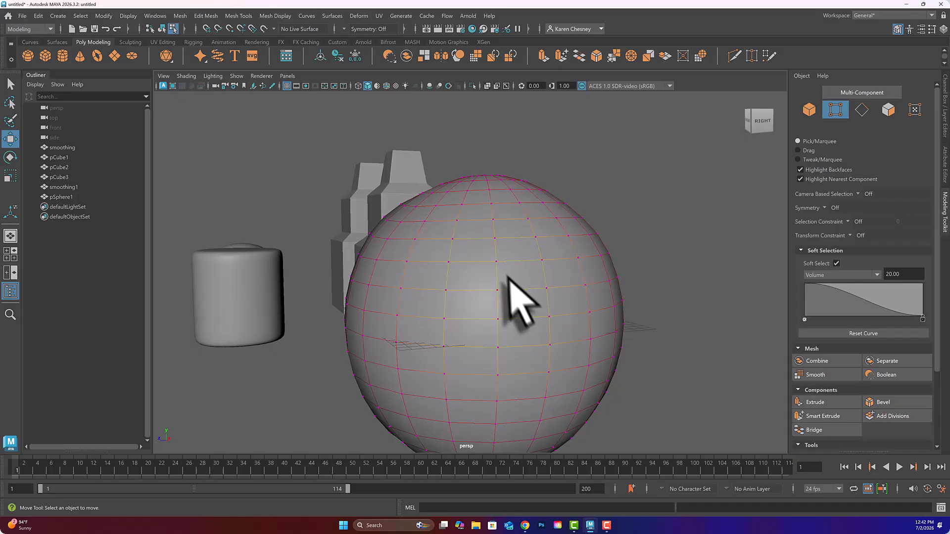
# Try moving a soft-selected face on the sphere's upper side along Z, and undo the move
pyautogui.rightClick(515, 241)
pyautogui.click(514, 269)
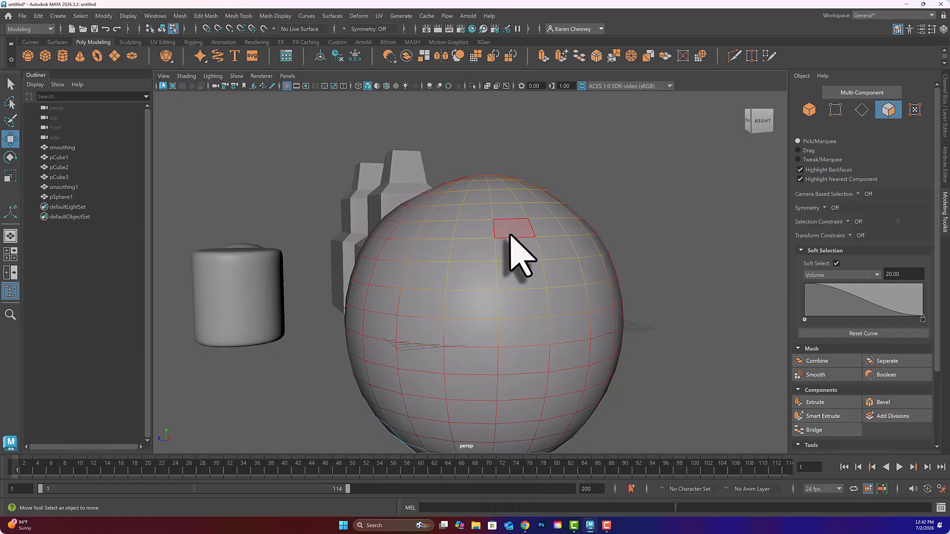
pyautogui.click(509, 233)
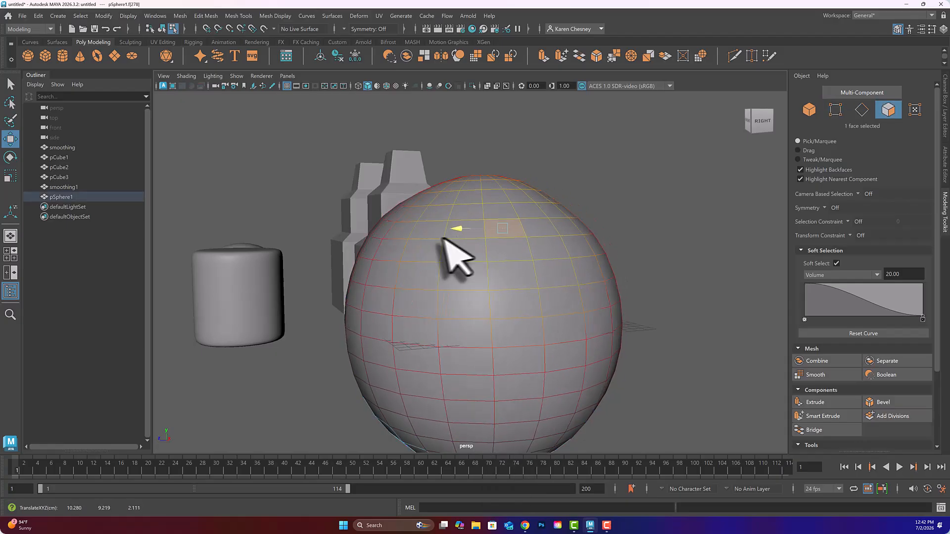
pyautogui.moveTo(469, 230); pyautogui.dragTo(526, 233)
pyautogui.hotkey('ctrl', 'z')
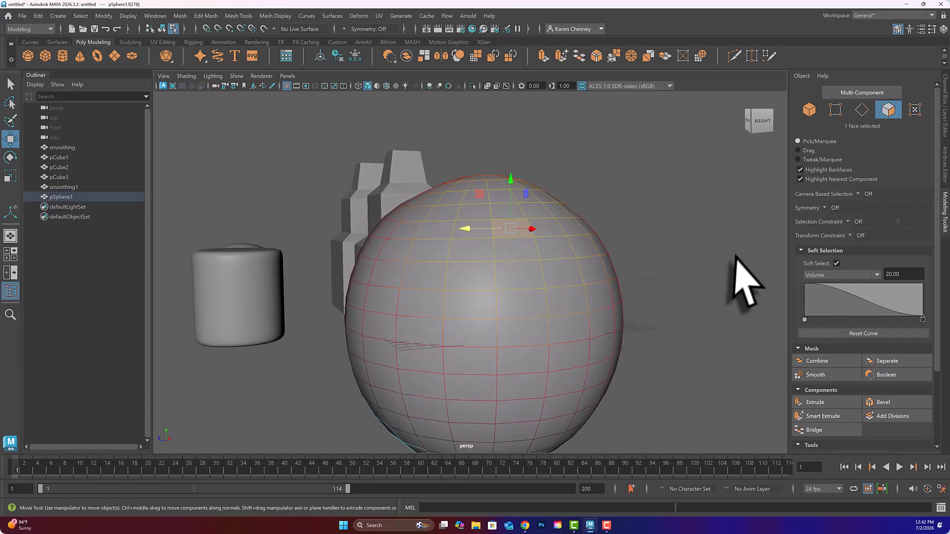
# Move the whole large sphere along Z clear of the other models and create a new polygon sphere at the origin
pyautogui.moveTo(527, 241); pyautogui.dragTo(571, 225, button='right')
pyautogui.moveTo(438, 322); pyautogui.dragTo(802, 314)
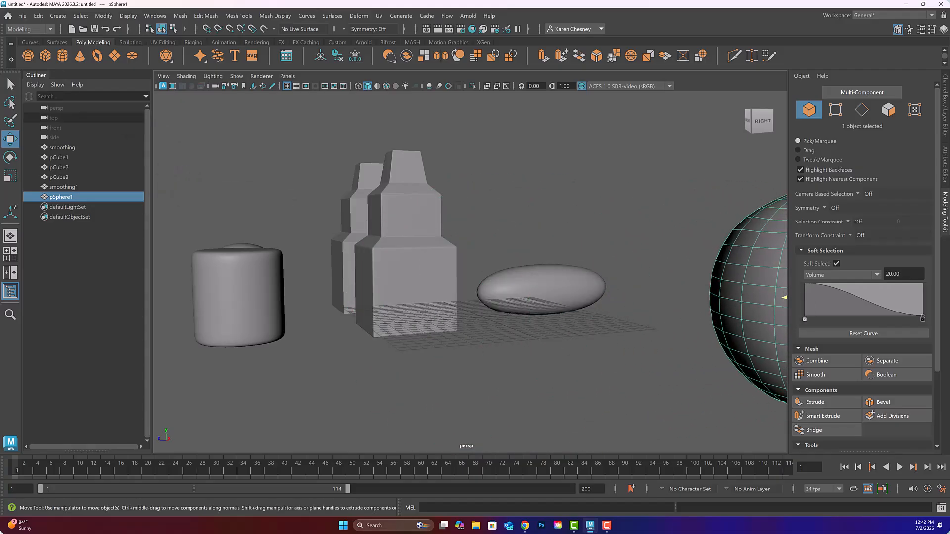
pyautogui.click(27, 56)
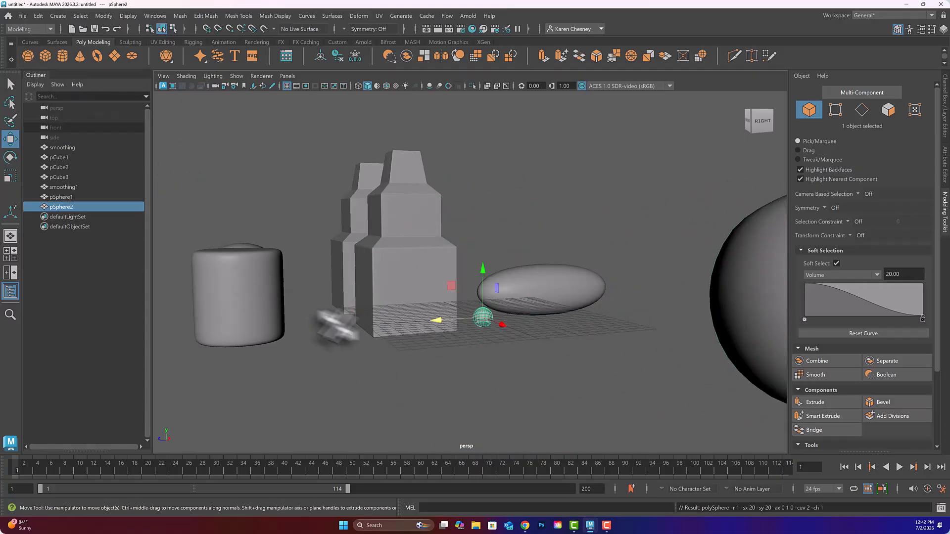
pyautogui.press('f')
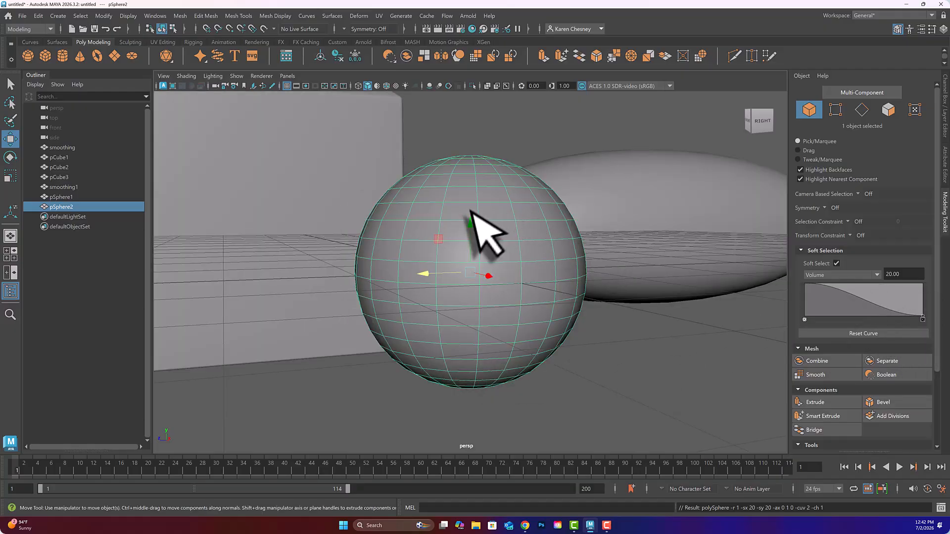
# Select an upper vertex of the new small sphere and set the soft selection radius to 5.00
pyautogui.moveTo(466, 211); pyautogui.dragTo(419, 213, button='right')
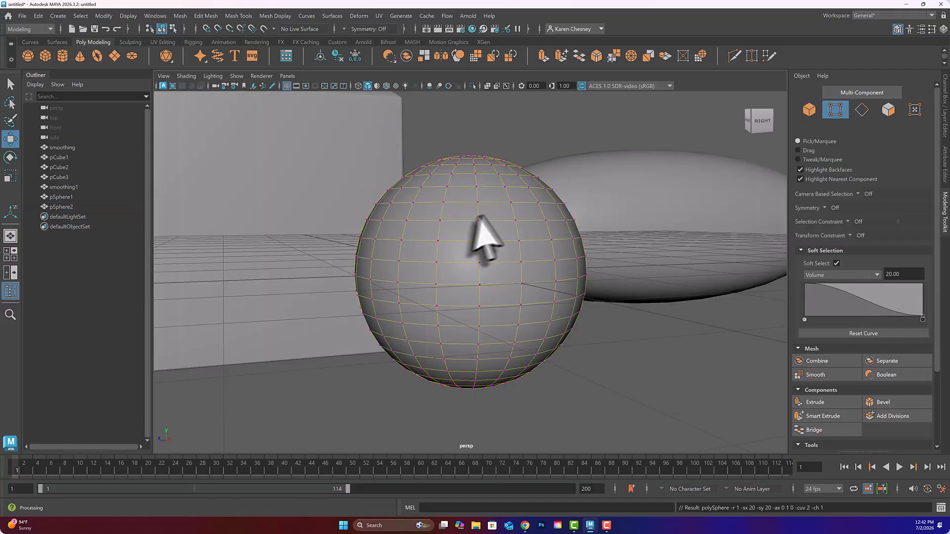
pyautogui.click(479, 203)
pyautogui.scroll(-2, 508, 275)
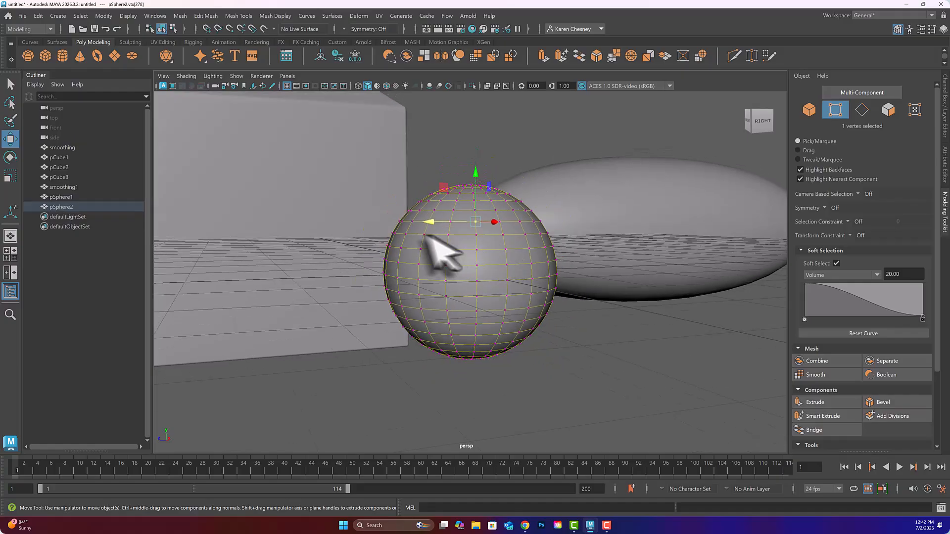
pyautogui.moveTo(430, 223)
pyautogui.mouseDown(button='middle')
pyautogui.moveTo(591, 233)
pyautogui.moveTo(305, 258)
pyautogui.moveTo(519, 259)
pyautogui.moveTo(419, 221)
pyautogui.mouseUp(button='middle')
pyautogui.moveTo(426, 296); pyautogui.dragTo(398, 314, button='middle')
pyautogui.keyDown('alt'); pyautogui.moveTo(469, 322); pyautogui.dragTo(475, 272, button='right'); pyautogui.keyUp('alt')
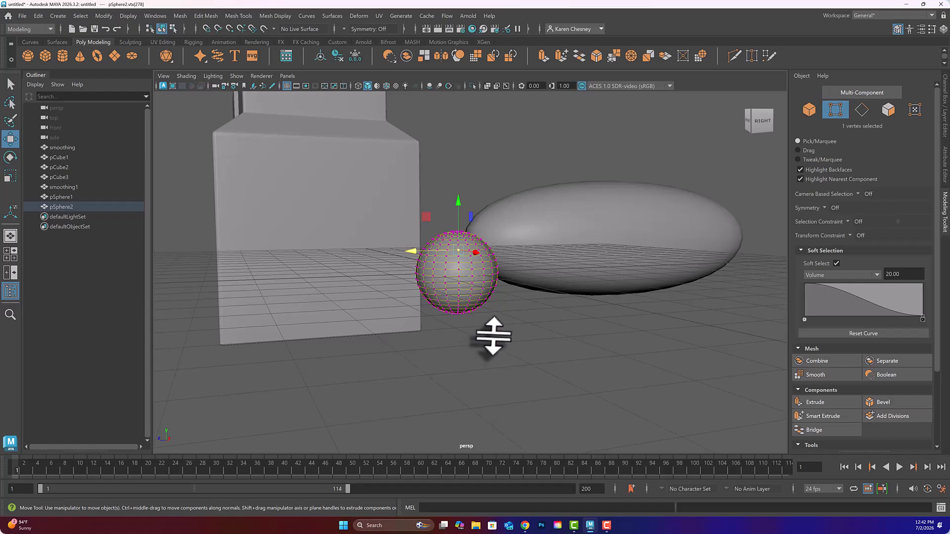
pyautogui.moveTo(493, 336)
pyautogui.keyDown('alt'); pyautogui.mouseDown()
pyautogui.moveTo(588, 355)
pyautogui.moveTo(511, 322)
pyautogui.moveTo(512, 295)
pyautogui.moveTo(502, 351)
pyautogui.moveTo(494, 348)
pyautogui.moveTo(502, 322)
pyautogui.mouseUp(); pyautogui.keyUp('alt')
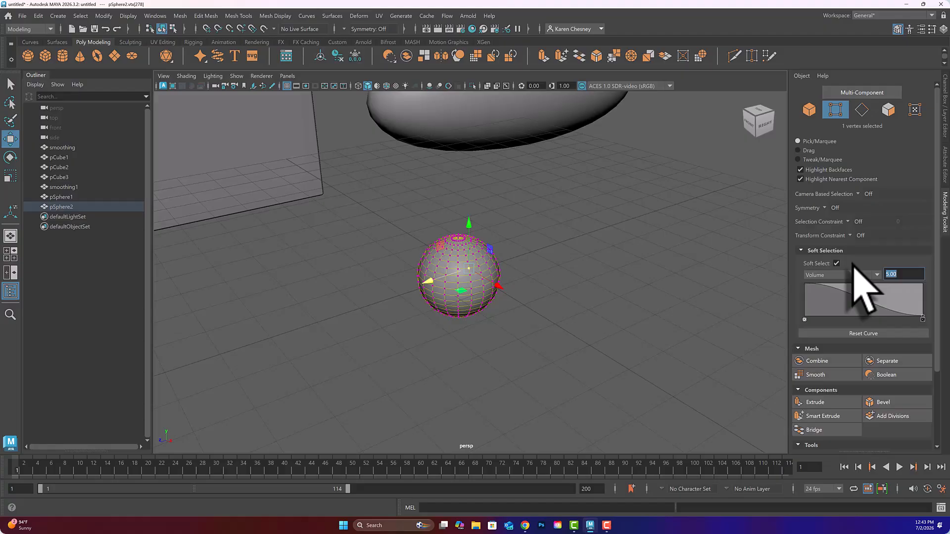
pyautogui.click(566, 301)
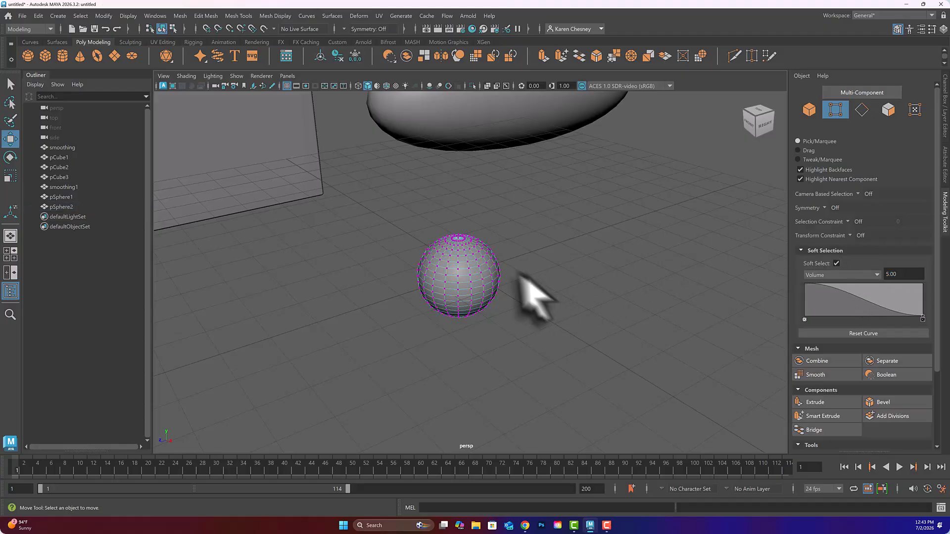
# Try a soft selection radius of 1.00 by raising an upper vertex of the small sphere along Y, and undo the changes
pyautogui.click(476, 259)
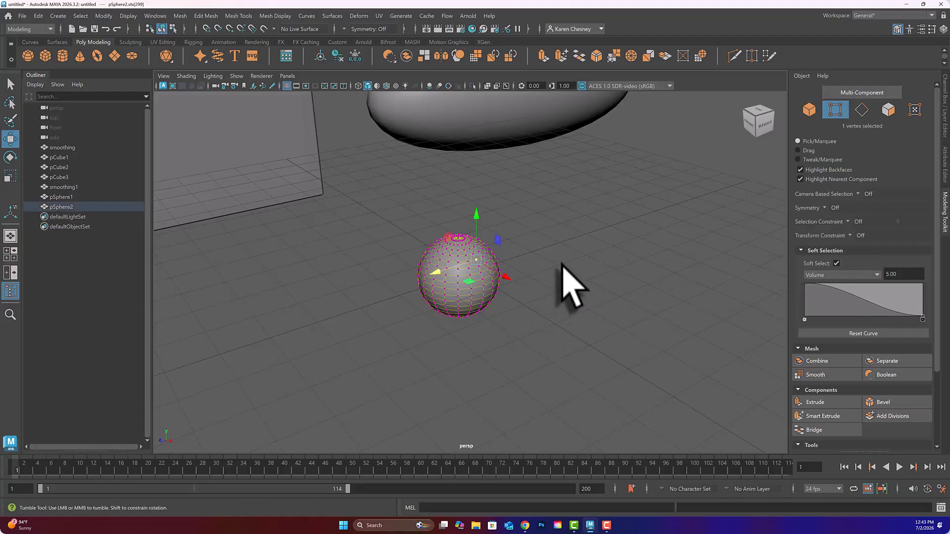
pyautogui.moveTo(562, 263)
pyautogui.keyDown('alt'); pyautogui.mouseDown()
pyautogui.moveTo(562, 249)
pyautogui.moveTo(561, 261)
pyautogui.mouseUp(); pyautogui.keyUp('alt')
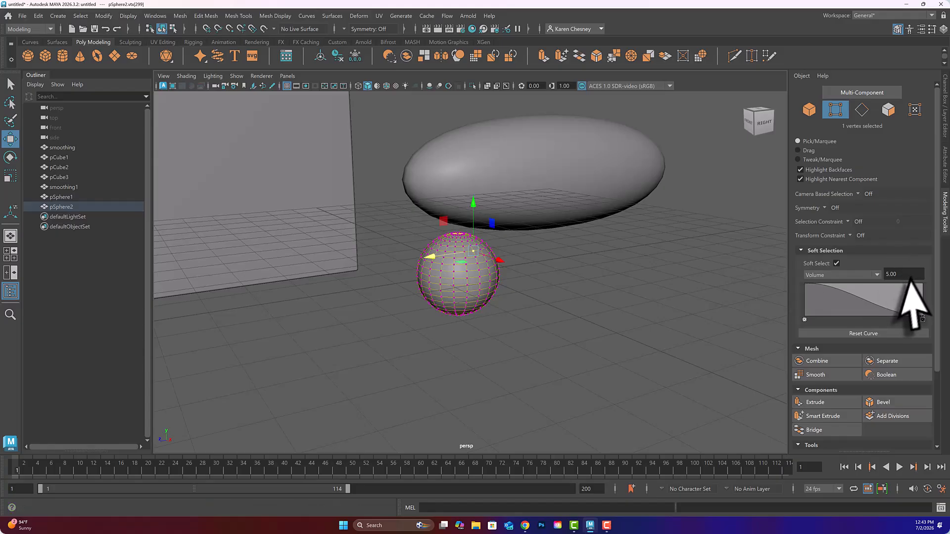
pyautogui.click(888, 274)
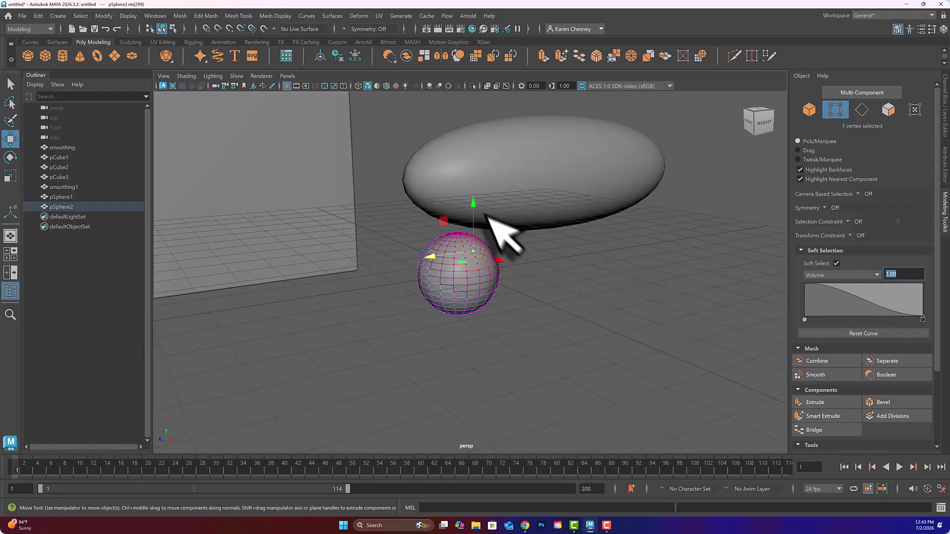
pyautogui.moveTo(470, 201)
pyautogui.mouseDown()
pyautogui.moveTo(469, 179)
pyautogui.moveTo(482, 207)
pyautogui.moveTo(482, 198)
pyautogui.mouseUp()
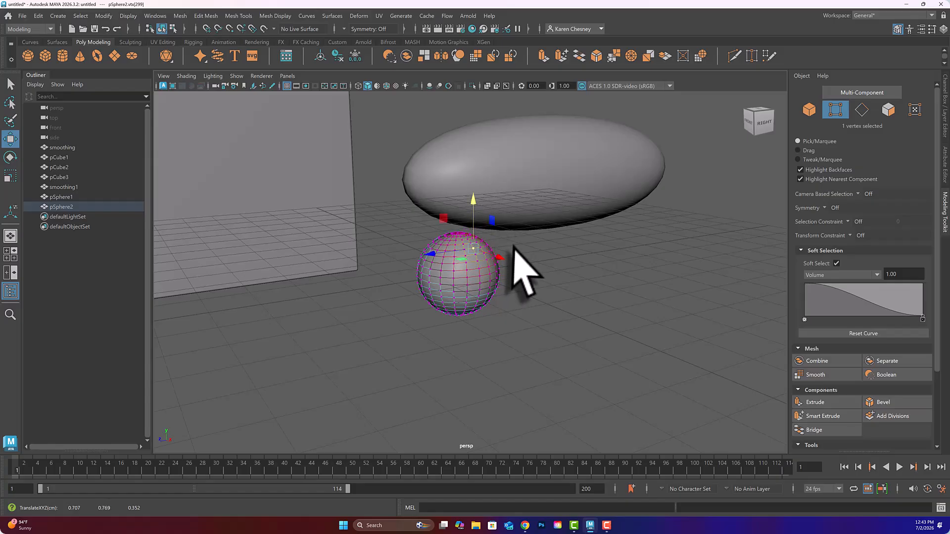
pyautogui.hotkey('ctrl', 'z')
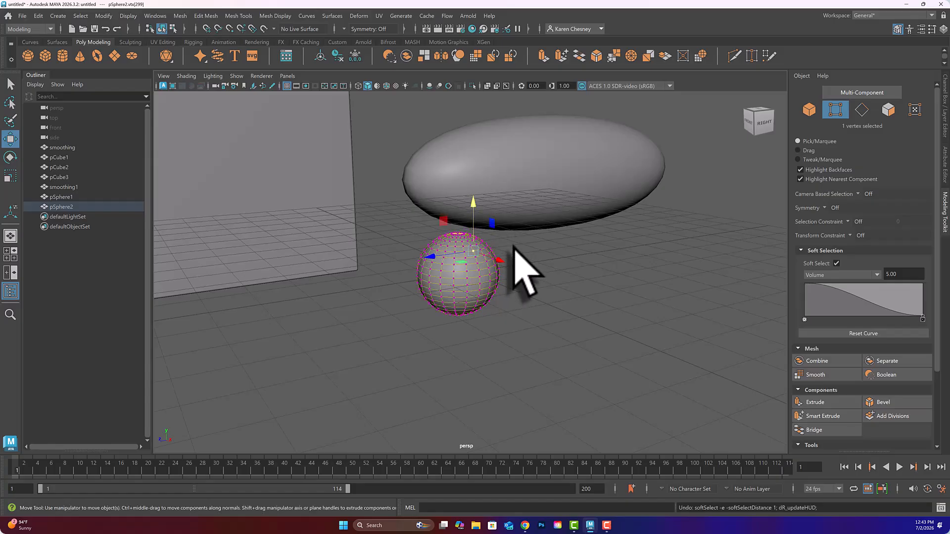
pyautogui.hotkey('ctrl', 'z')
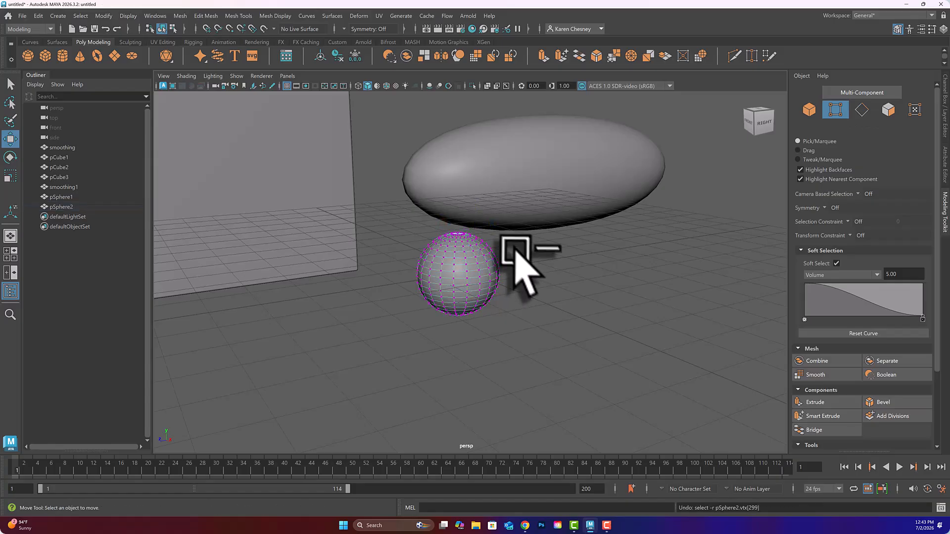
# Set the soft selection radius to 20.00 and return the small sphere to object mode
pyautogui.click(912, 275)
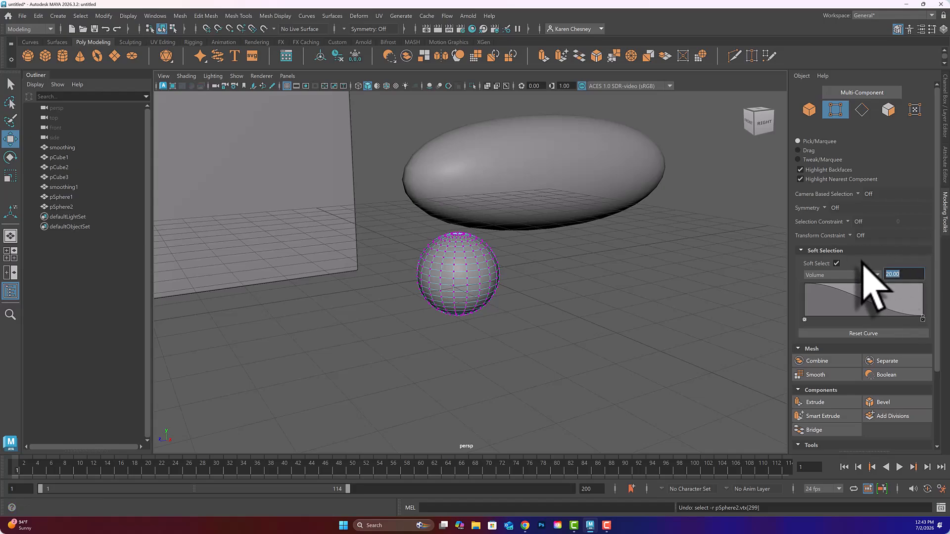
pyautogui.rightClick(447, 242)
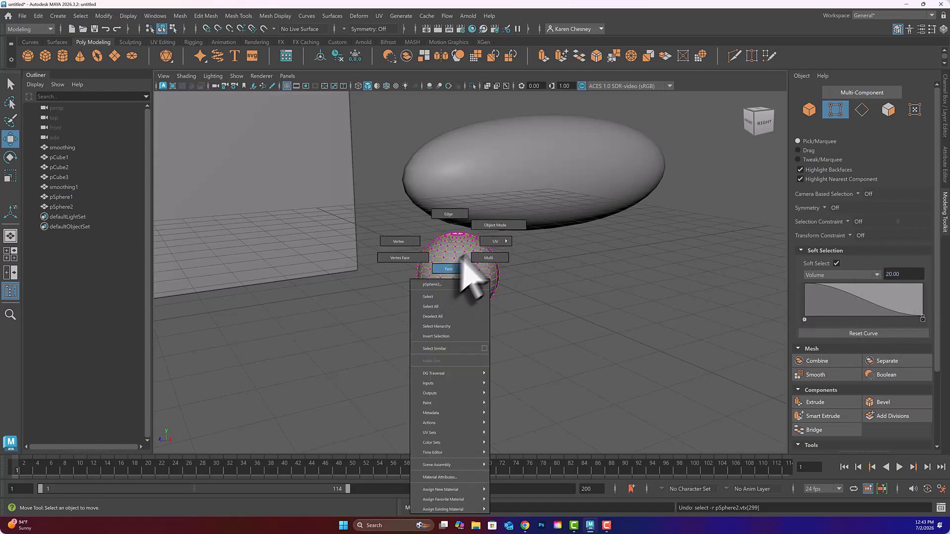
pyautogui.moveTo(463, 256); pyautogui.dragTo(489, 231, button='right')
# Examine the large sphere, stepped towers, cylinder, cube-based sphere and flattened ellipsoid from several angles, selecting each to inspect its wireframe
pyautogui.scroll(-10, 636, 284)
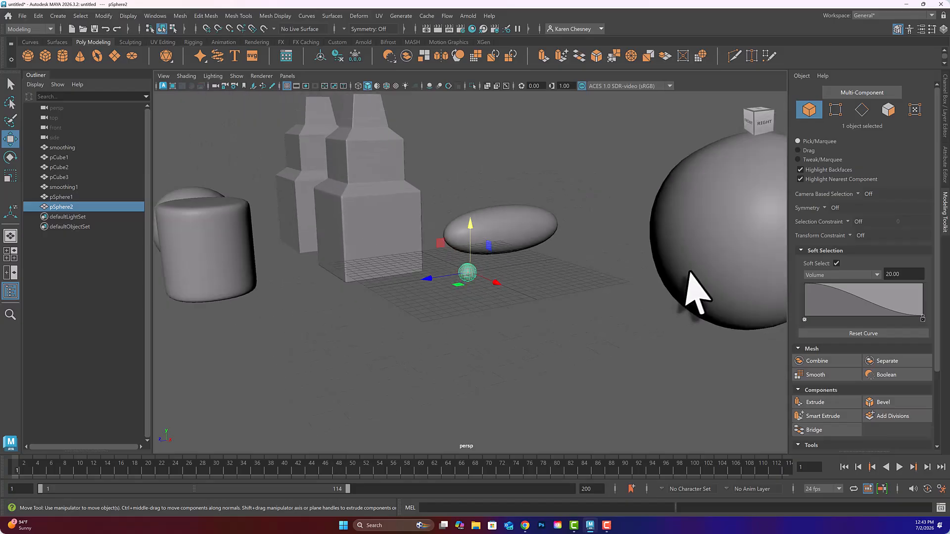
pyautogui.scroll(-3, 693, 272)
pyautogui.click(637, 258)
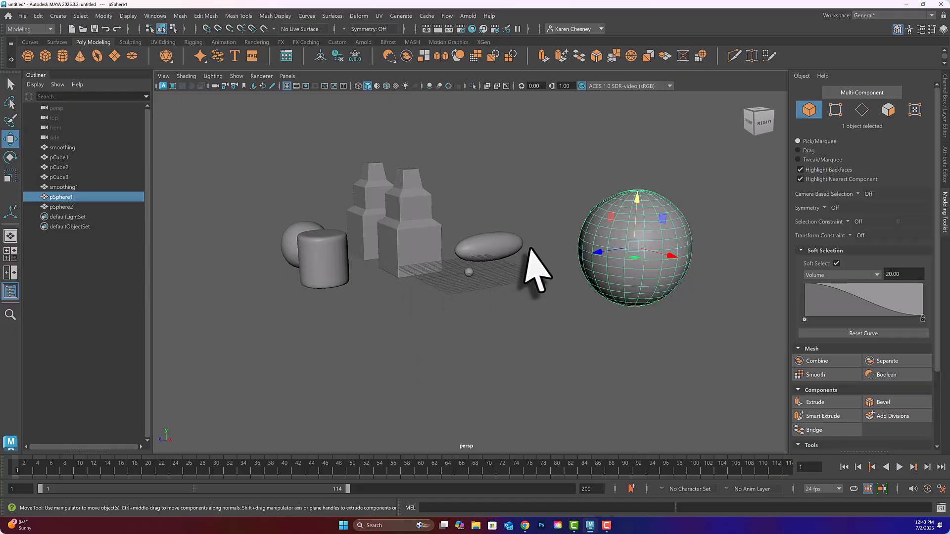
pyautogui.click(372, 213)
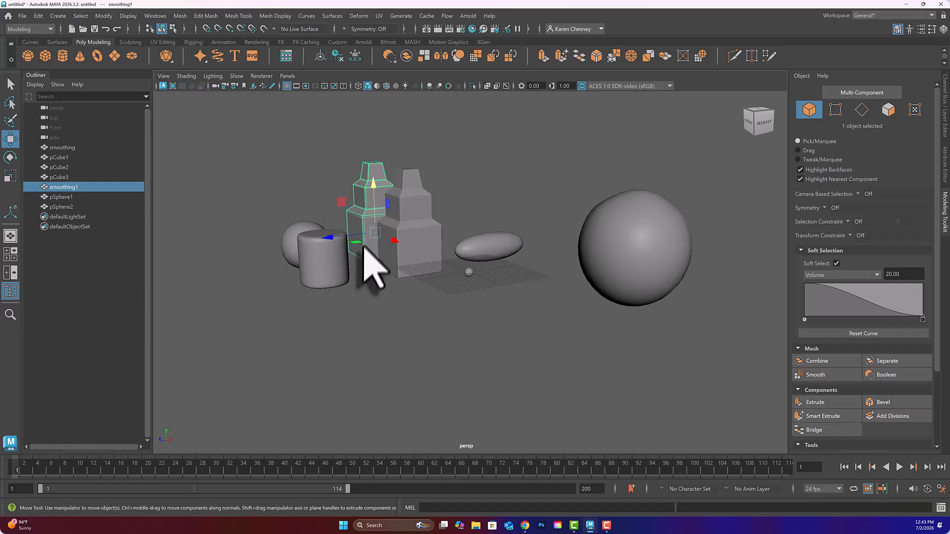
pyautogui.scroll(3, 368, 248)
pyautogui.scroll(-2, 358, 242)
pyautogui.click(396, 240)
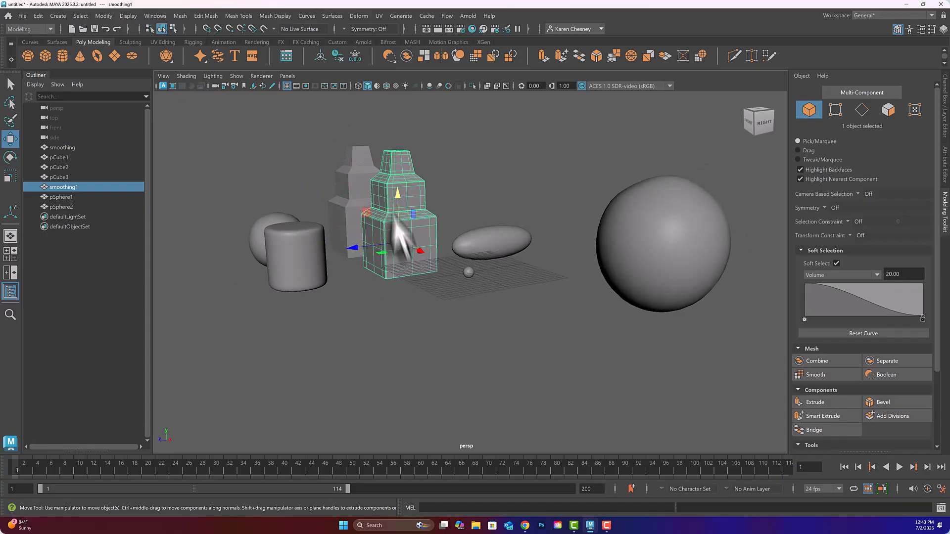
pyautogui.click(286, 261)
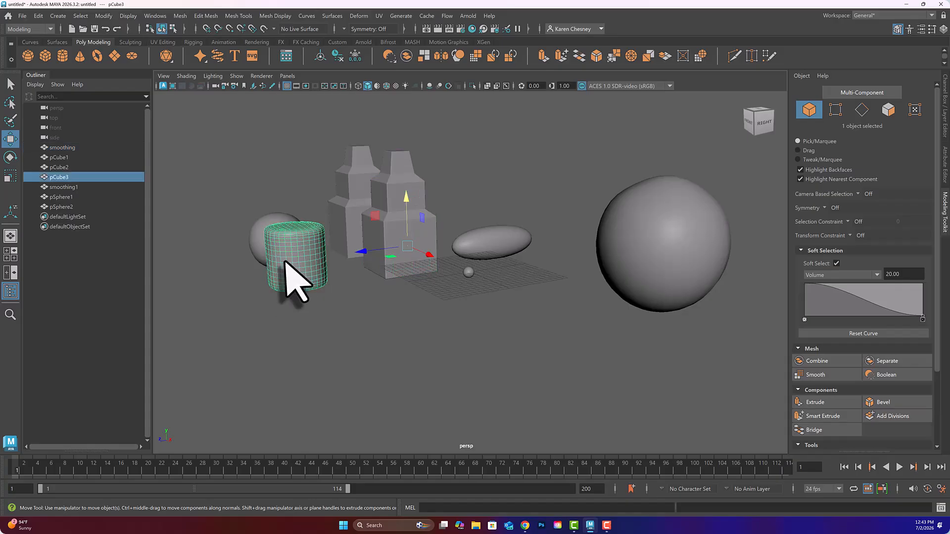
pyautogui.keyDown('alt'); pyautogui.moveTo(300, 277); pyautogui.dragTo(426, 322); pyautogui.keyUp('alt')
pyautogui.click(357, 285)
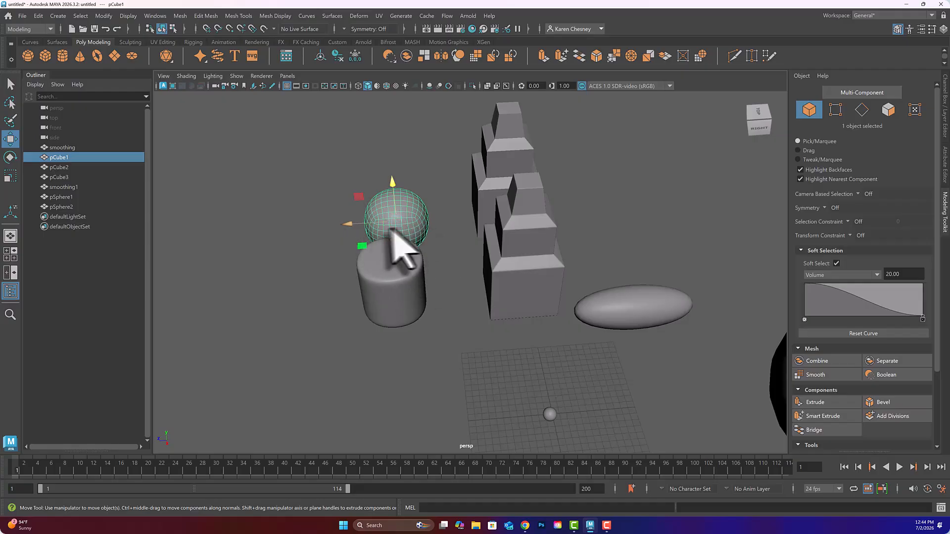
pyautogui.keyDown('alt'); pyautogui.moveTo(453, 272); pyautogui.dragTo(461, 265); pyautogui.keyUp('alt')
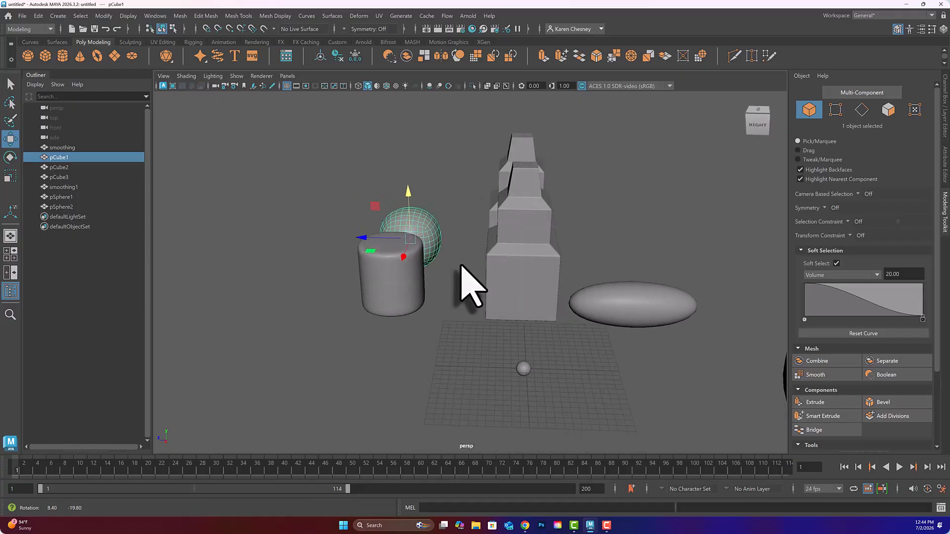
pyautogui.click(615, 310)
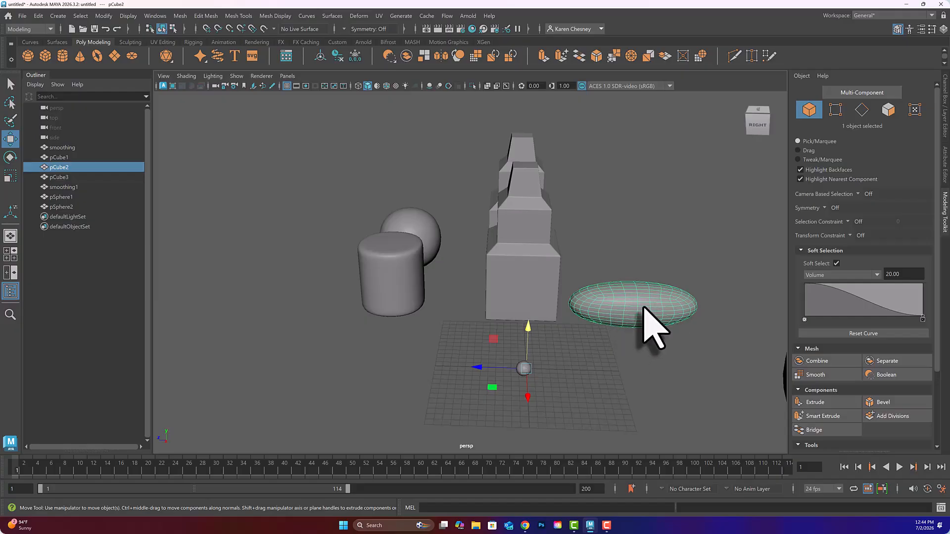
pyautogui.moveTo(644, 309)
pyautogui.keyDown('alt'); pyautogui.mouseDown()
pyautogui.moveTo(644, 299)
pyautogui.moveTo(645, 310)
pyautogui.mouseUp(); pyautogui.keyUp('alt')
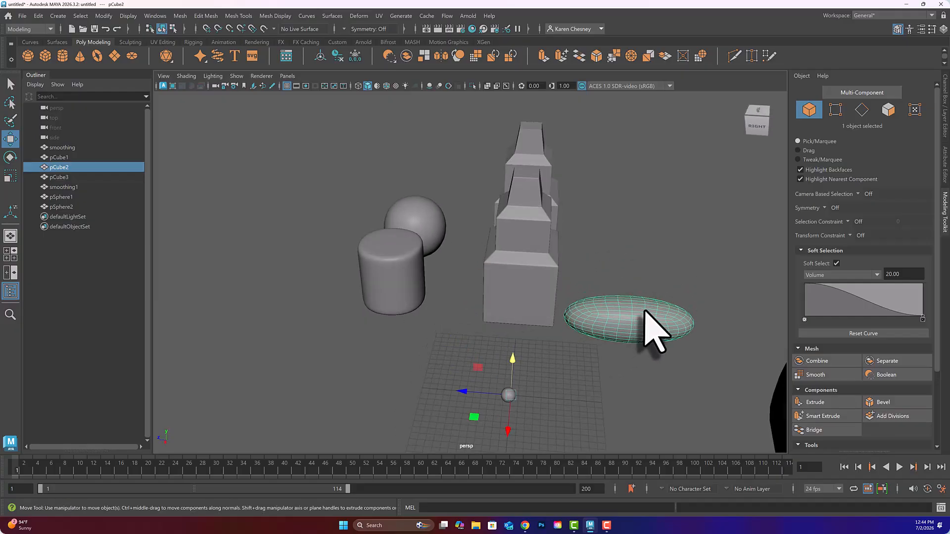
pyautogui.keyDown('alt'); pyautogui.moveTo(645, 310); pyautogui.dragTo(479, 270, button='middle'); pyautogui.keyUp('alt')
pyautogui.keyDown('alt'); pyautogui.moveTo(490, 280); pyautogui.dragTo(623, 298); pyautogui.keyUp('alt')
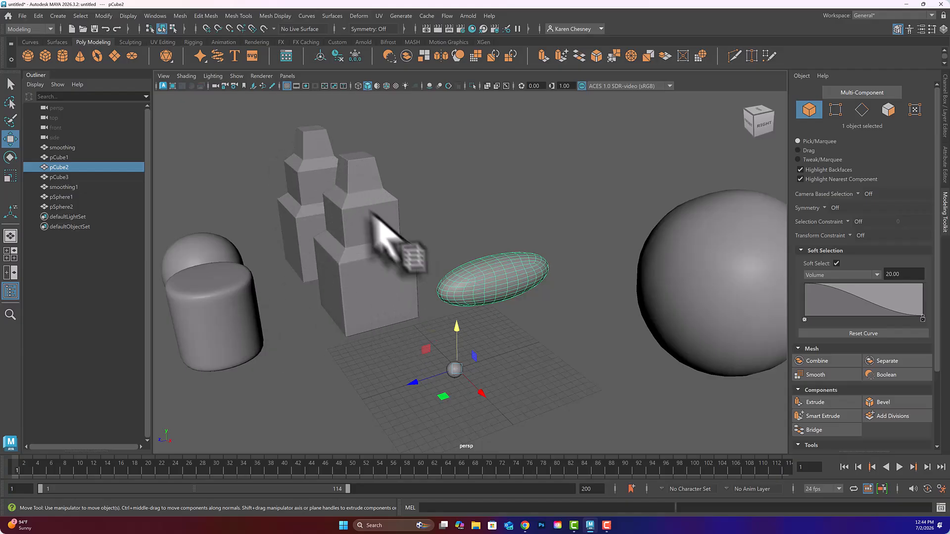
# Compare the topology of the large sphere, front tower, cylinder, cube-based sphere and ellipsoid by selecting them in turn
pyautogui.click(703, 295)
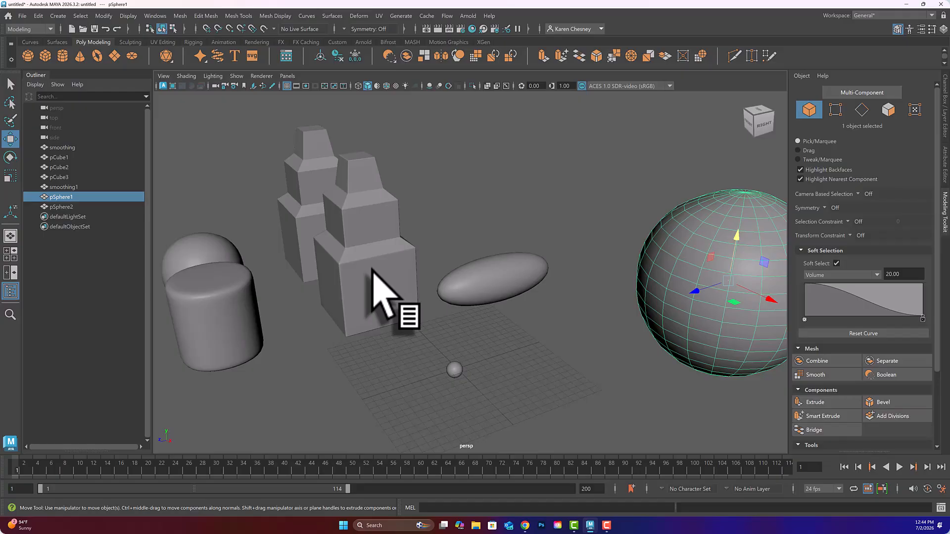
pyautogui.click(364, 229)
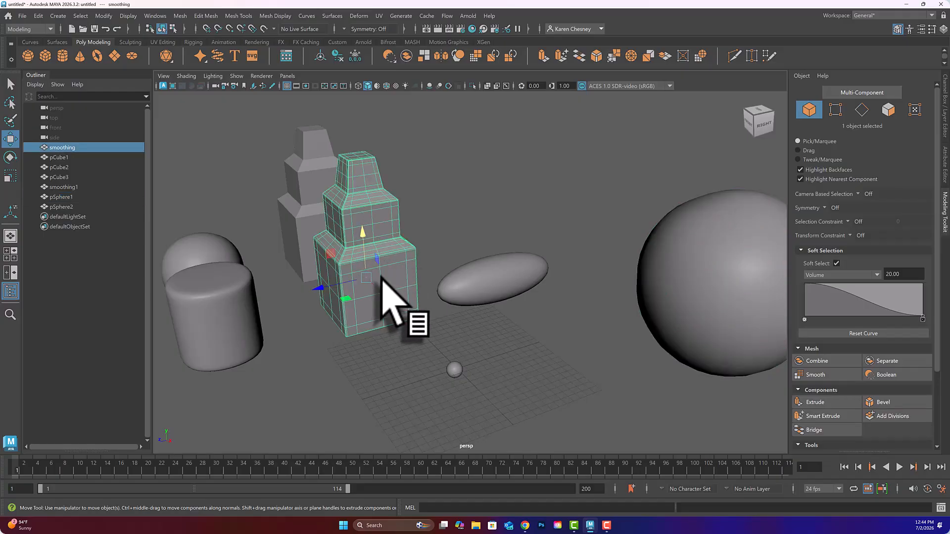
pyautogui.click(225, 297)
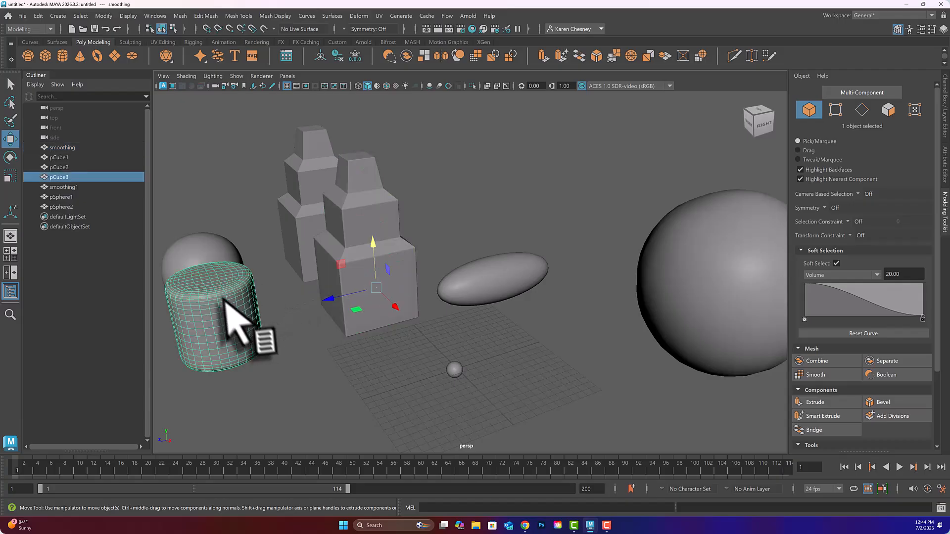
pyautogui.click(201, 246)
pyautogui.click(484, 281)
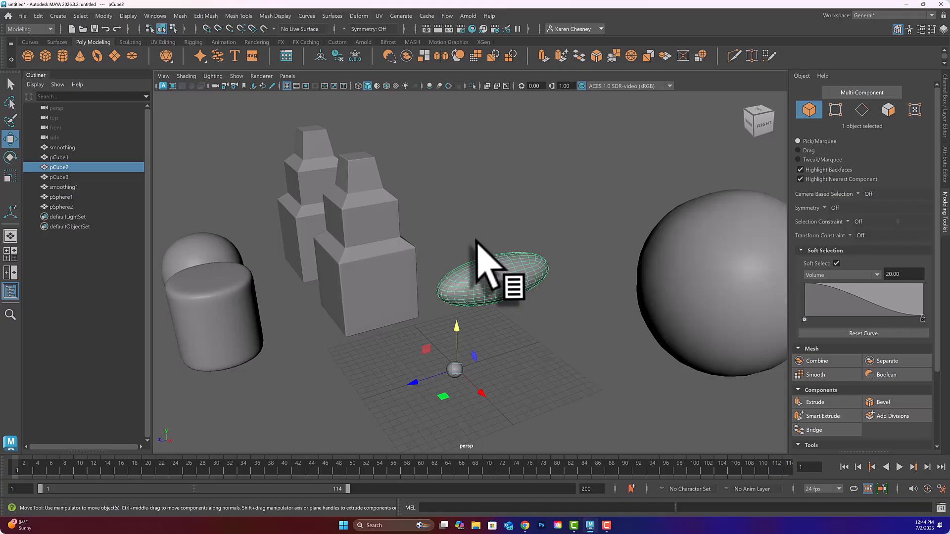
pyautogui.click(681, 277)
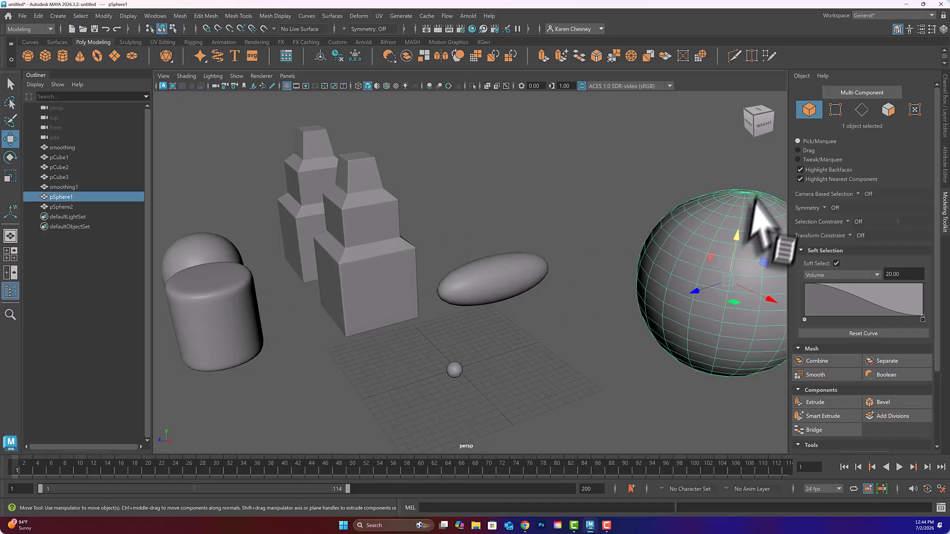